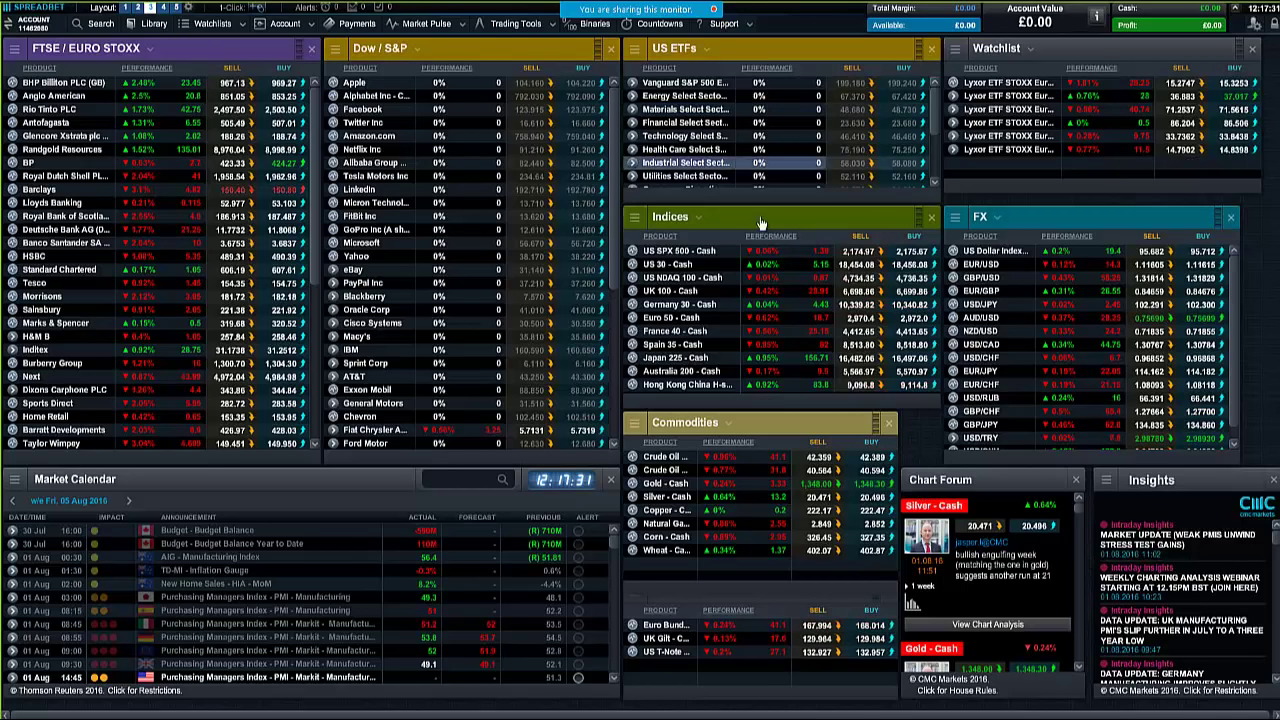
# Open the saved GBP/USD chart from the FX list, close its Chart Forum and enlarge the chart to full size
pyautogui.rightClick(957, 280)
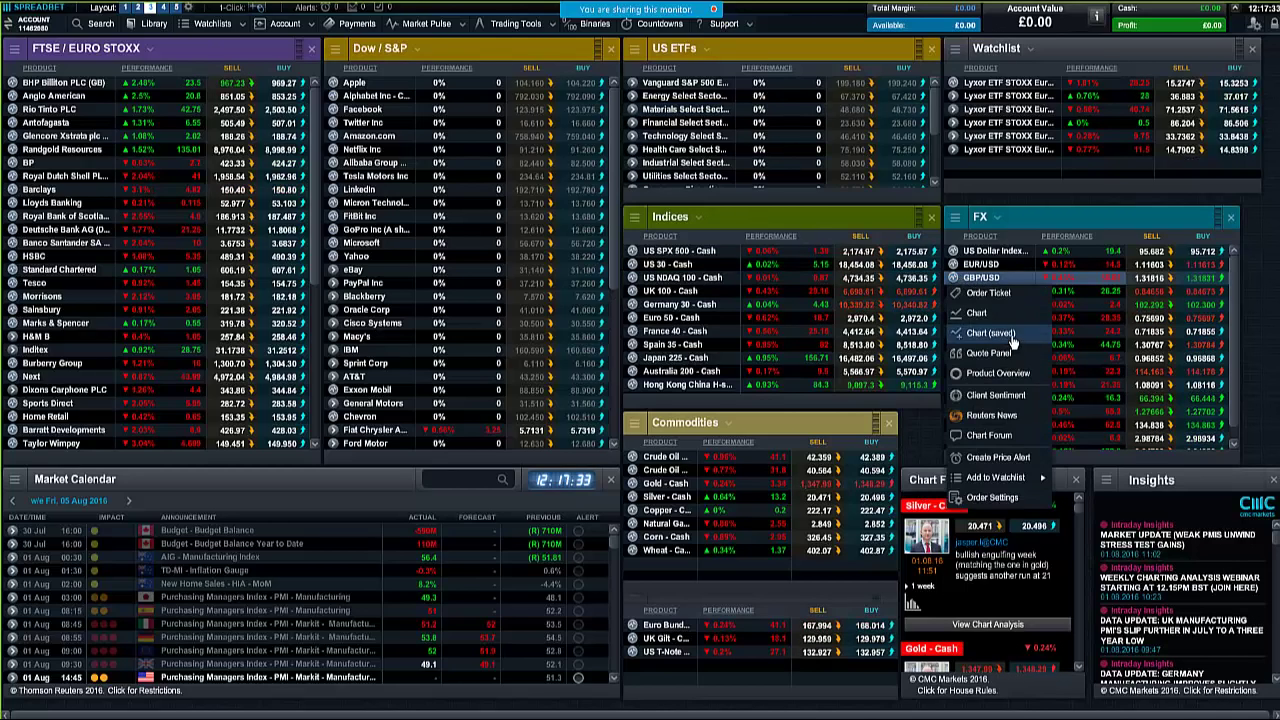
pyautogui.click(1012, 336)
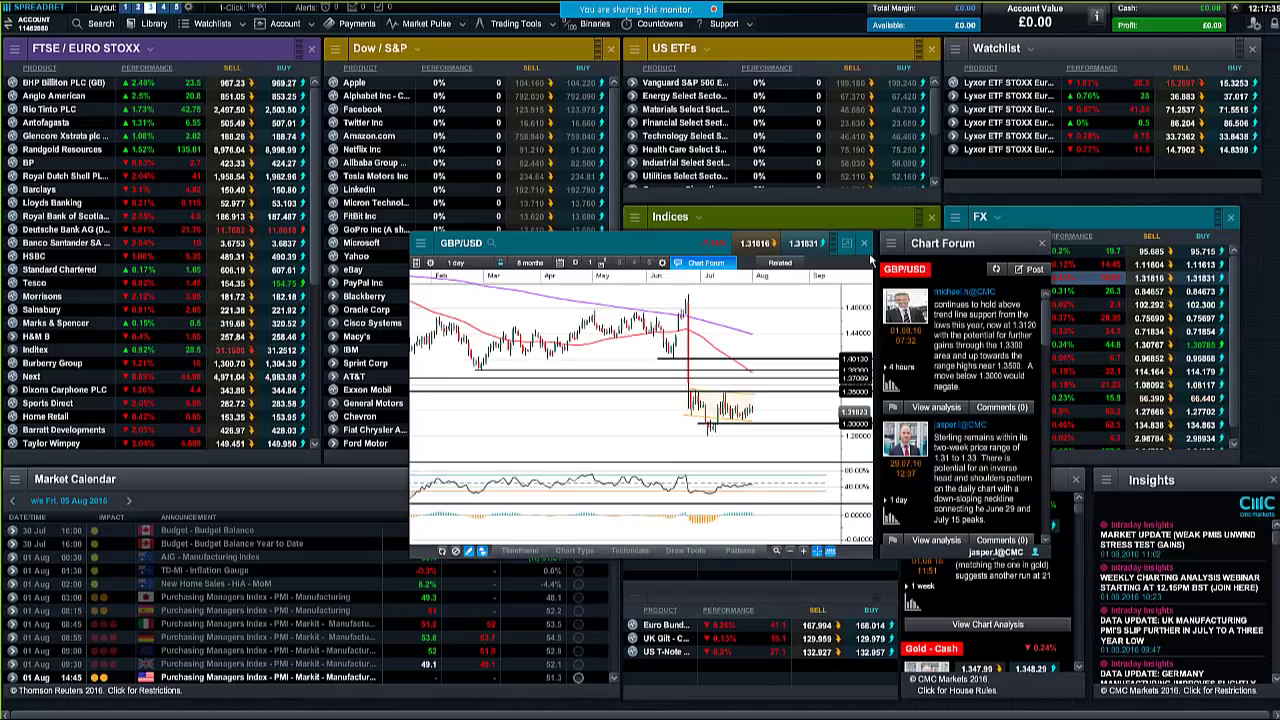
pyautogui.click(1045, 243)
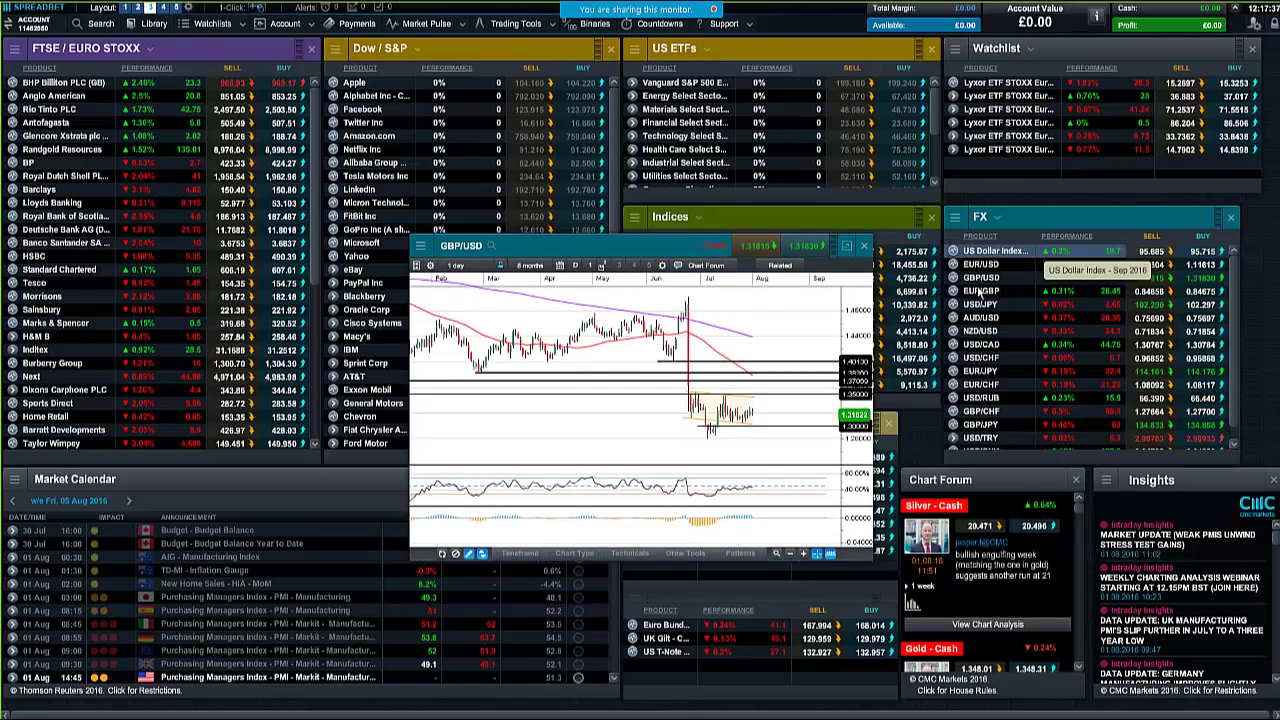
pyautogui.click(849, 253)
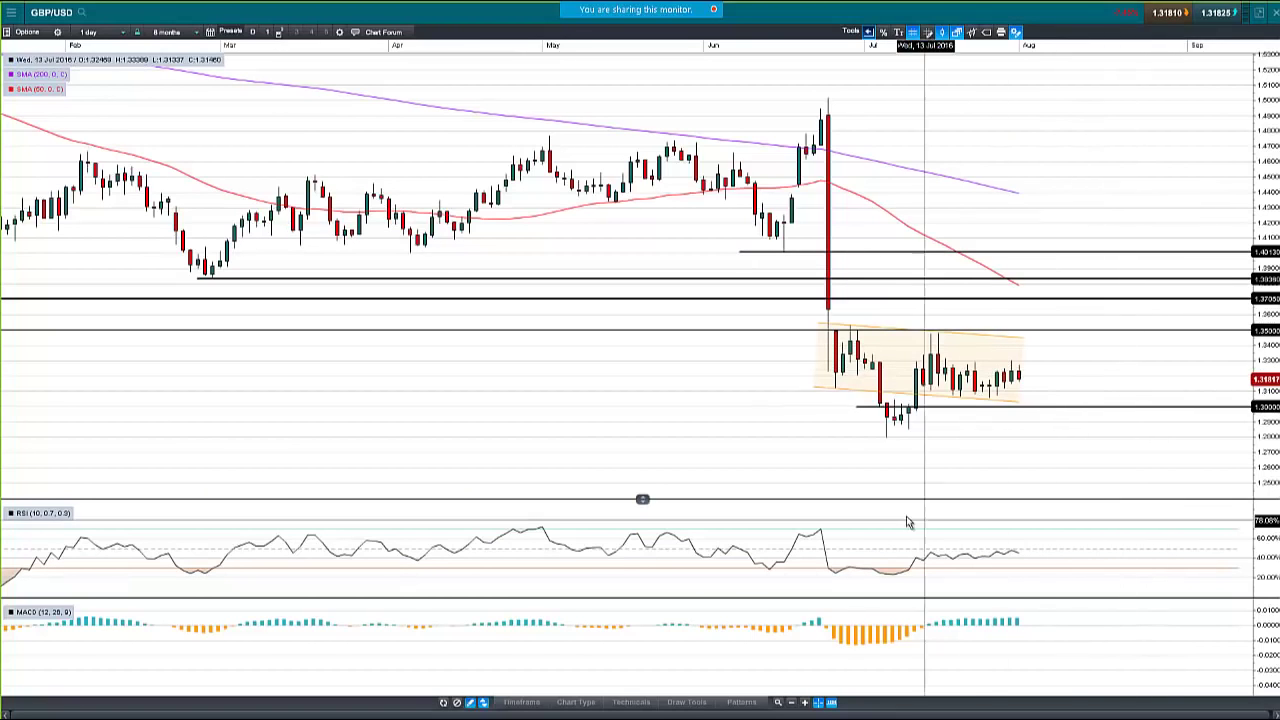
# Examine the GBP/USD daily candles from late June to 1 August against the shaded channel and the 1.3000 and 1.3500 lines
pyautogui.click(840, 390)
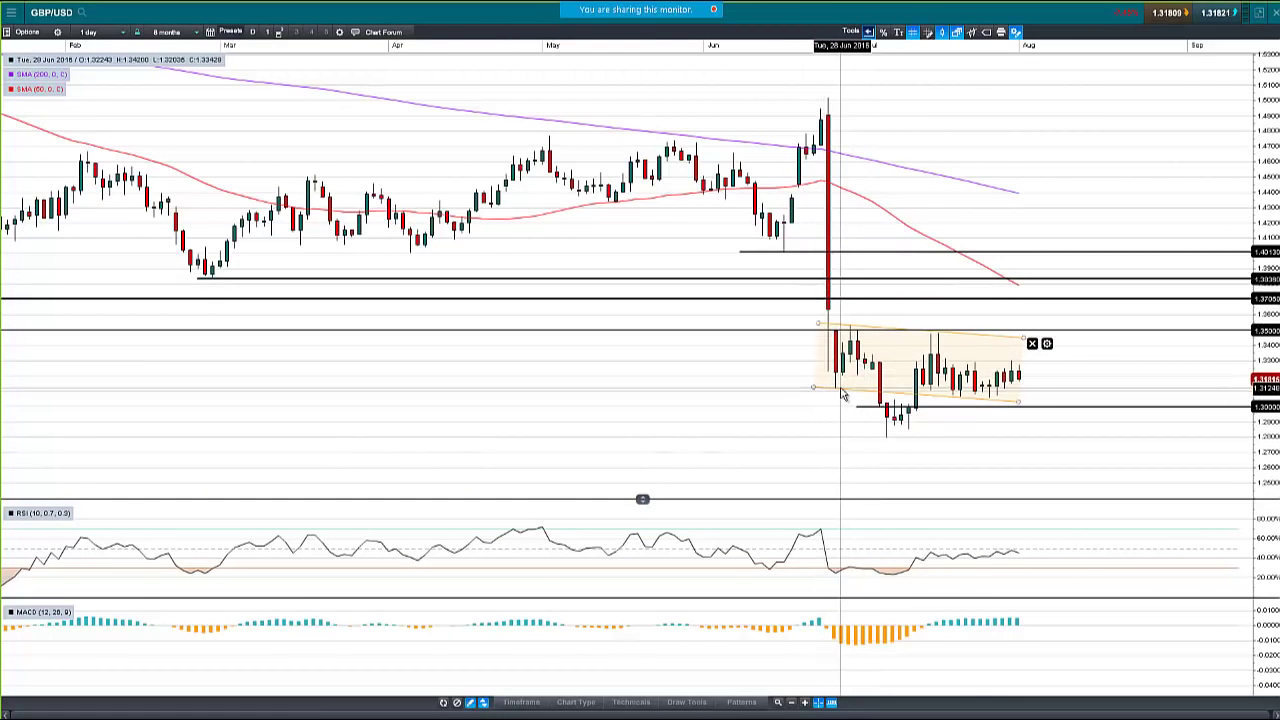
pyautogui.click(900, 424)
pyautogui.click(940, 395)
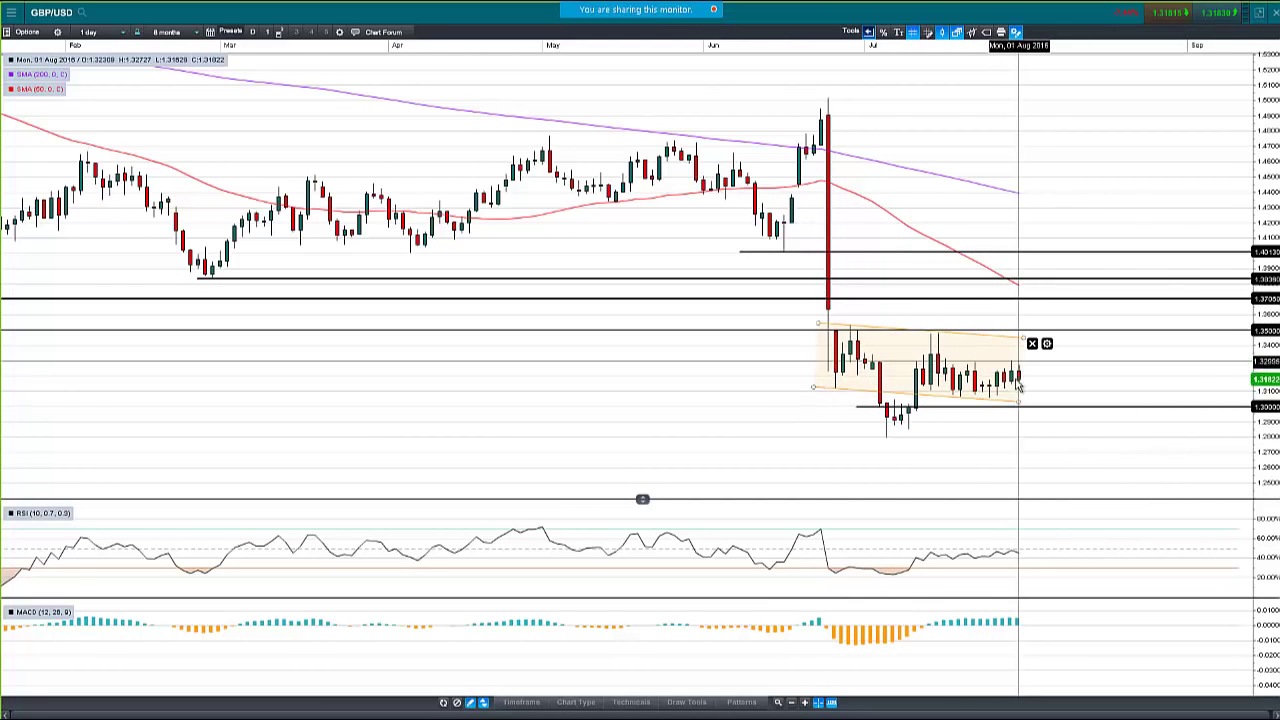
pyautogui.click(1040, 404)
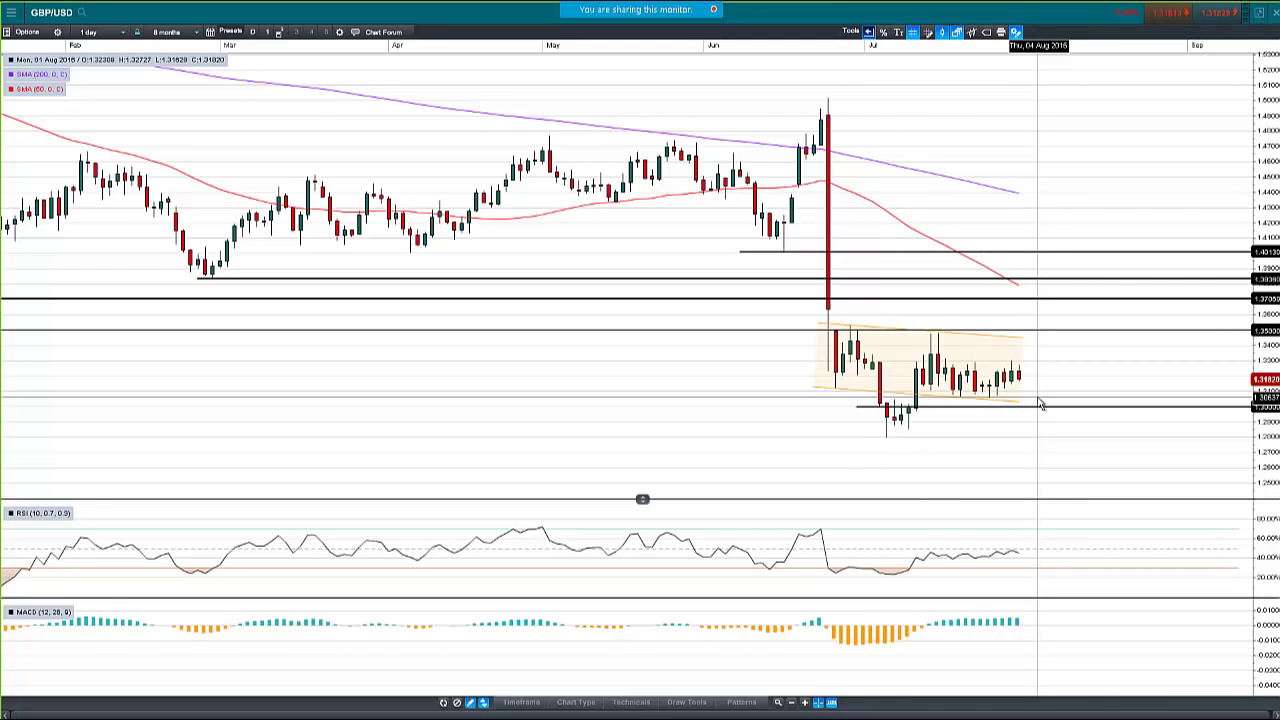
pyautogui.click(914, 340)
pyautogui.click(1032, 363)
pyautogui.click(906, 370)
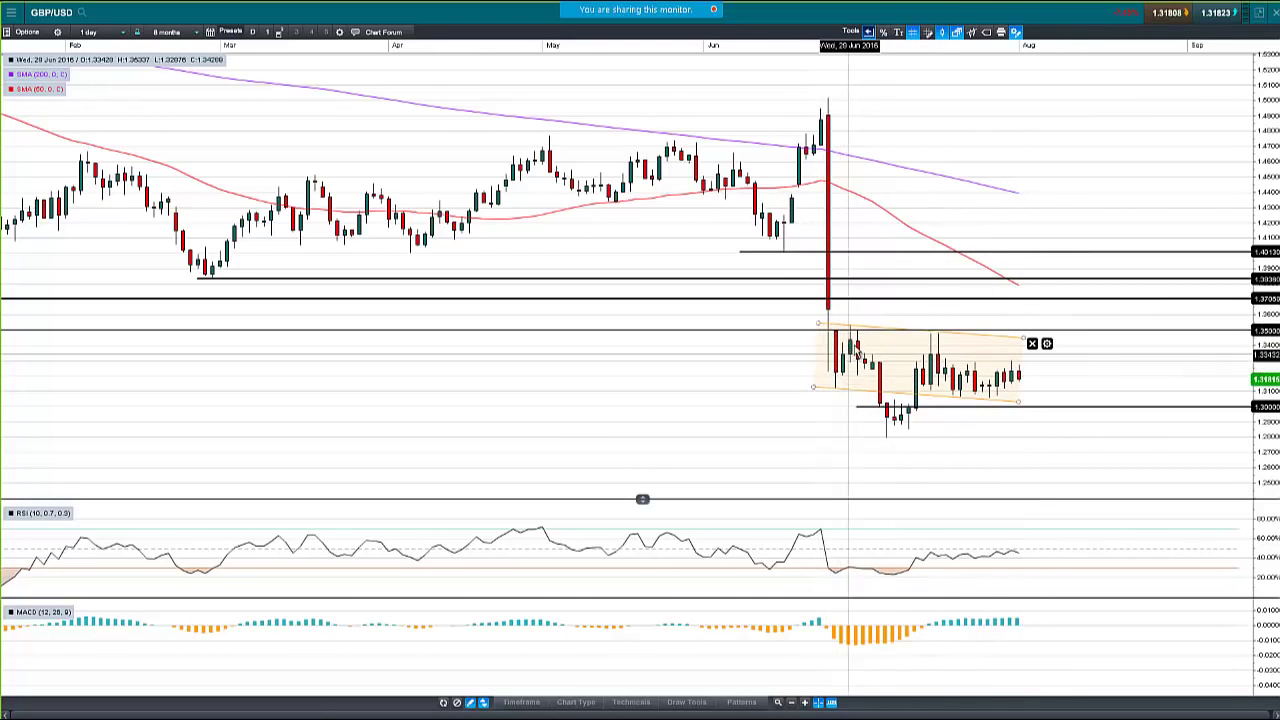
pyautogui.click(893, 447)
pyautogui.click(920, 360)
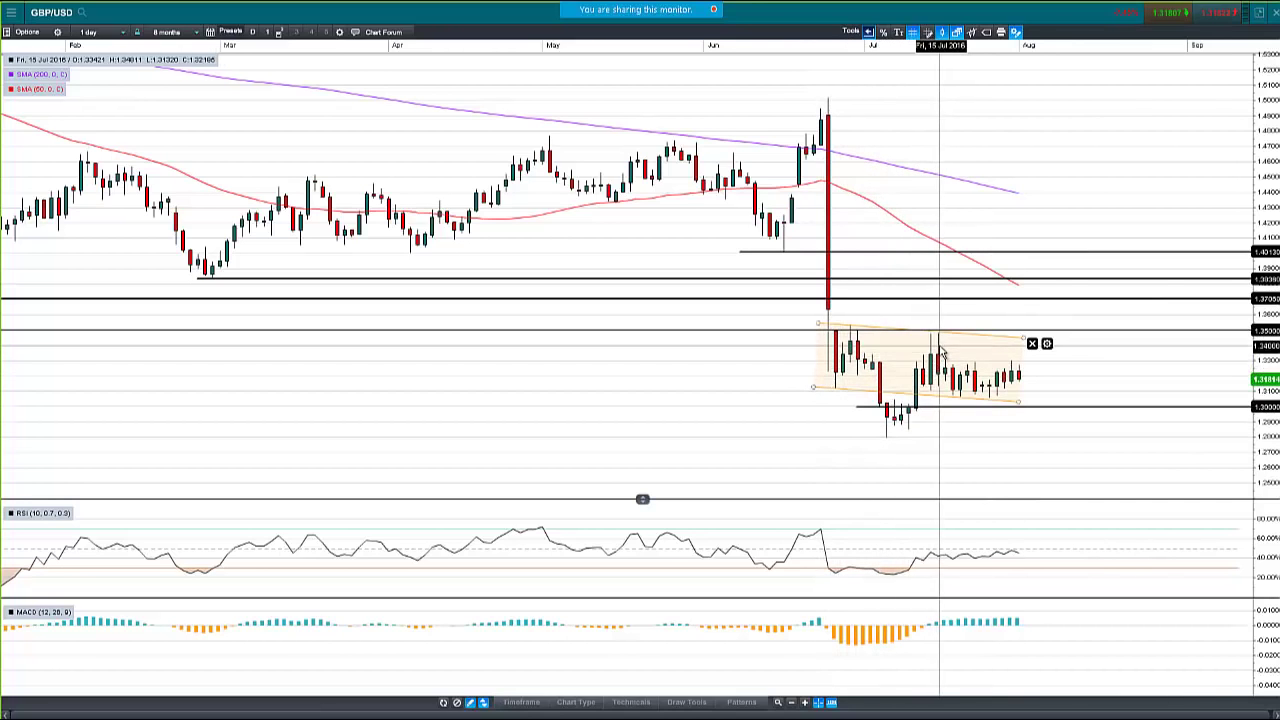
pyautogui.click(838, 328)
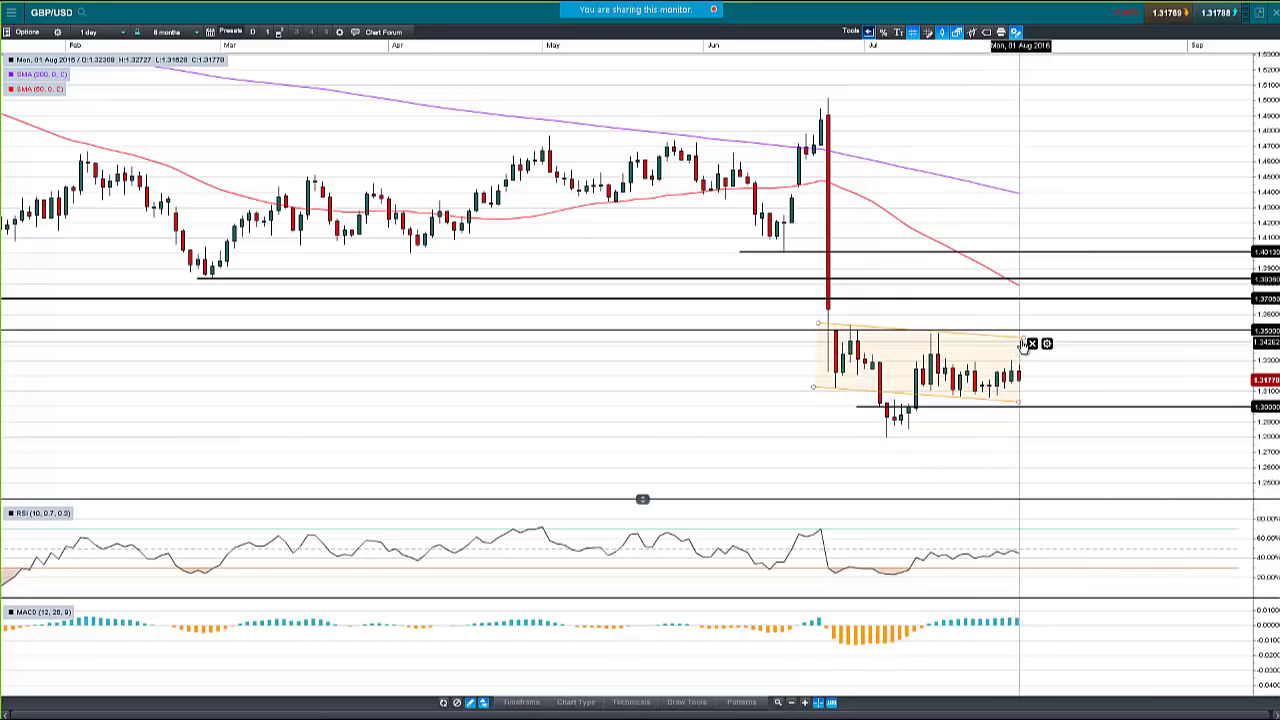
pyautogui.moveTo(1023, 345)
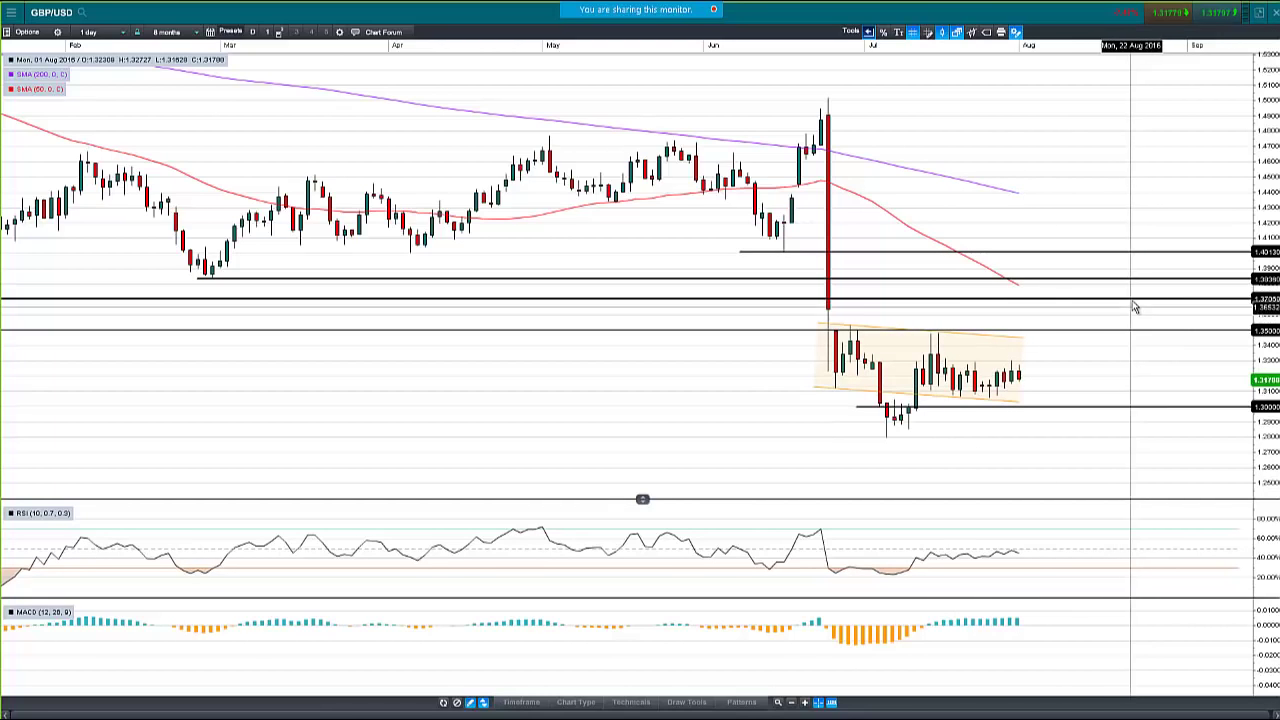
# Close the GBP/USD chart and open the saved UK 100 - Cash chart at full size
pyautogui.click(1274, 14)
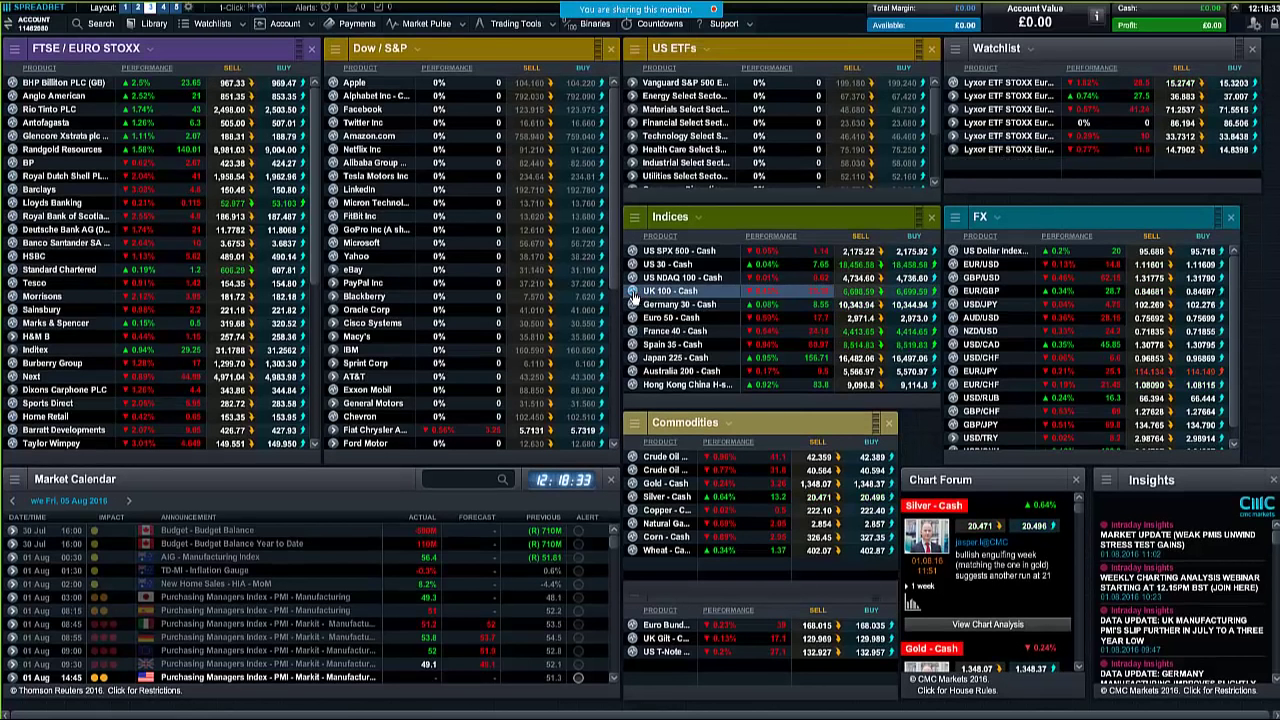
pyautogui.click(634, 298)
pyautogui.click(665, 346)
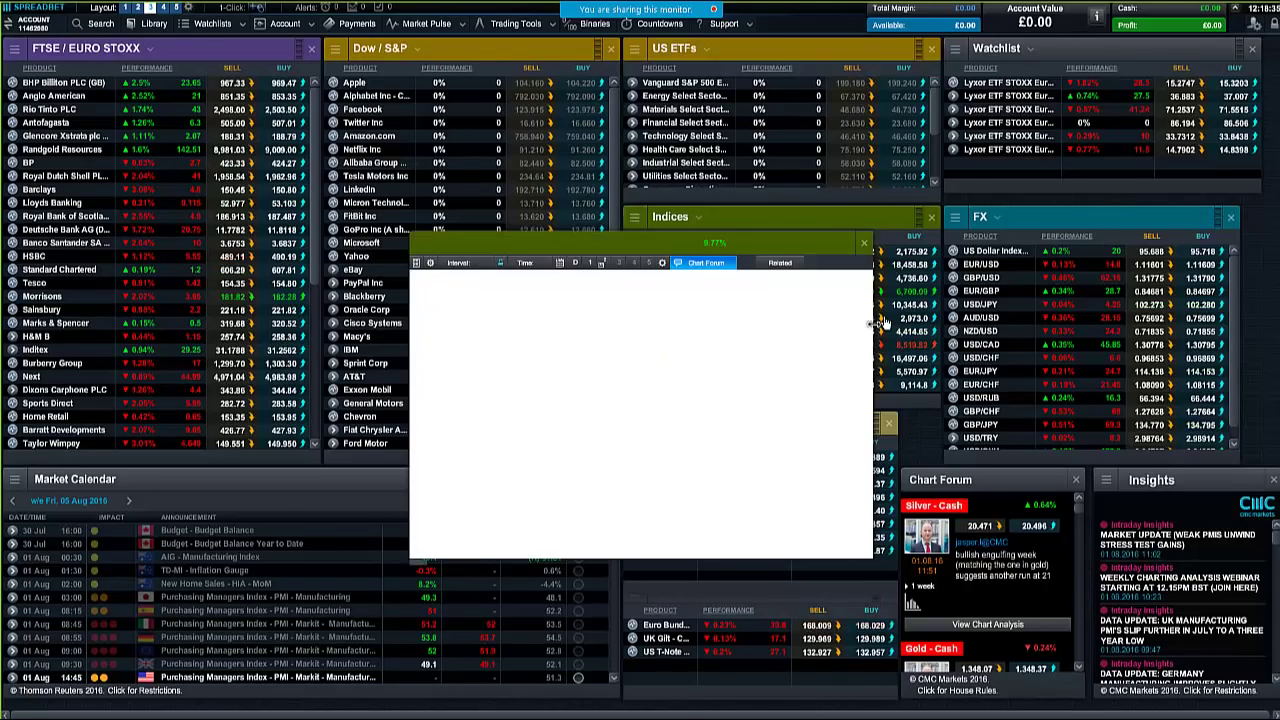
pyautogui.click(849, 243)
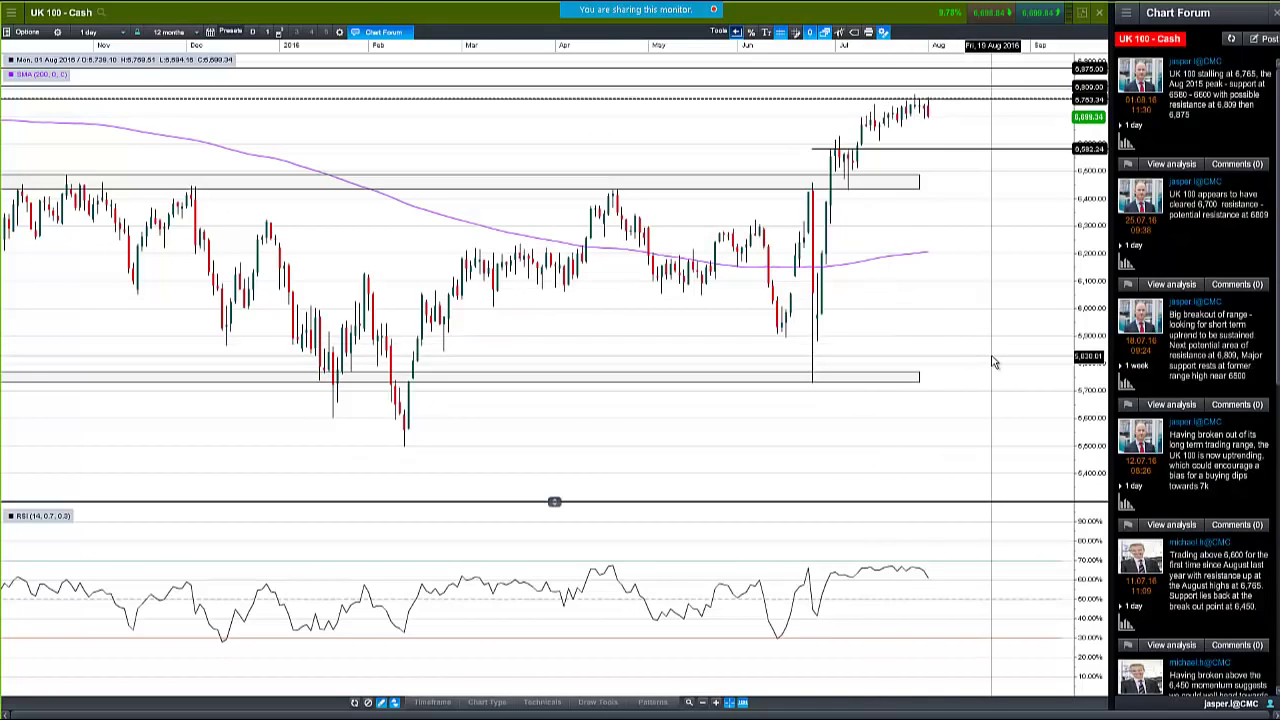
# Set the UK 100 chart to the 1 week interval and inspect price action around the mid-2015 decline
pyautogui.scroll(-5, 993, 362)
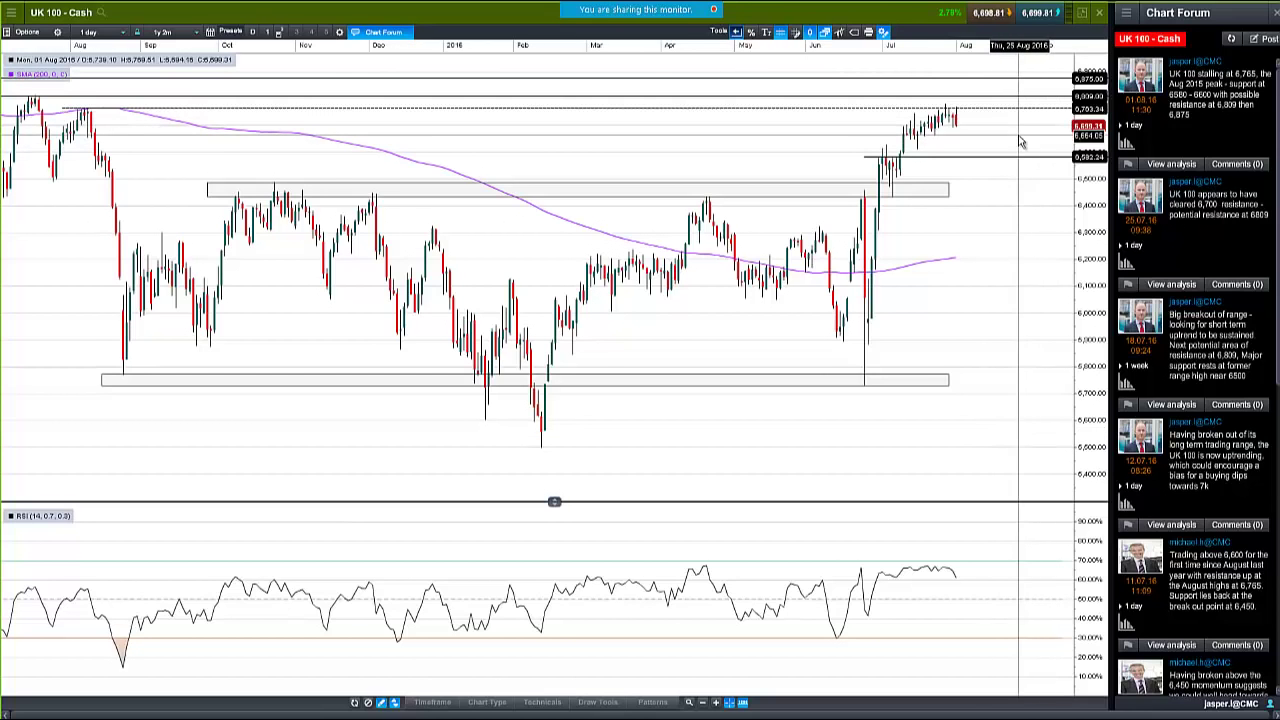
pyautogui.scroll(-5, 1043, 243)
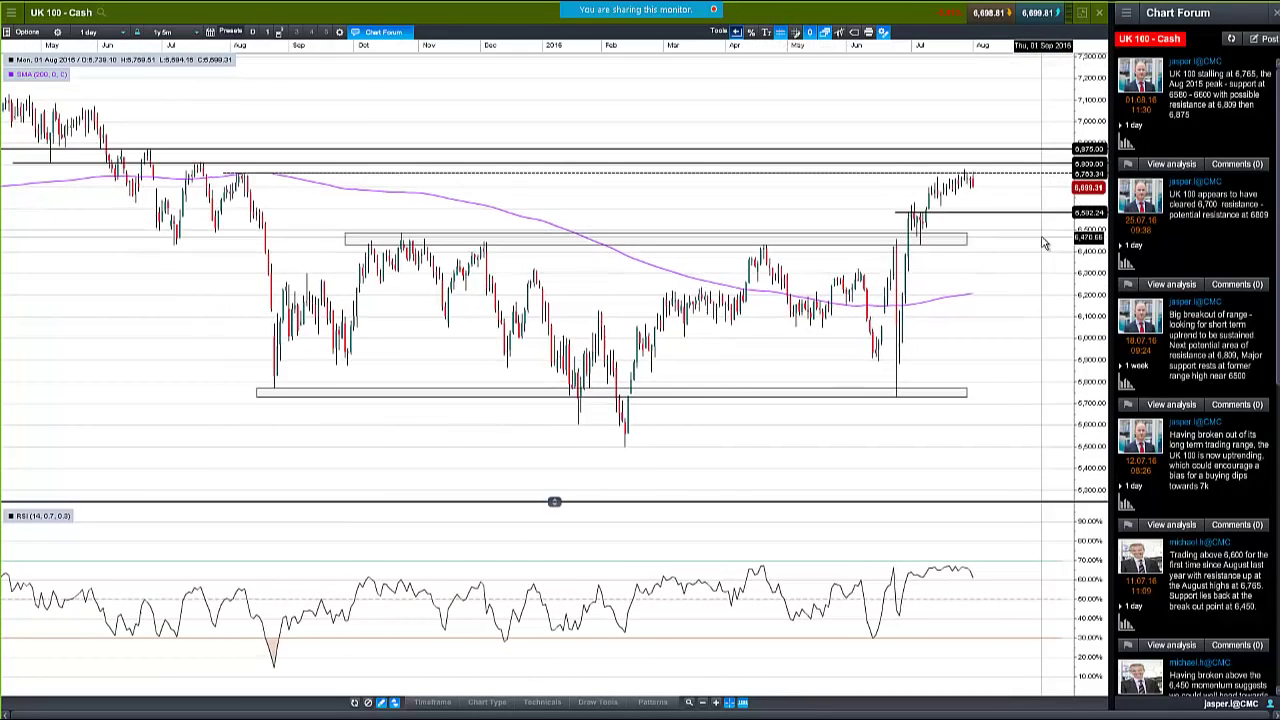
pyautogui.scroll(-3, 988, 240)
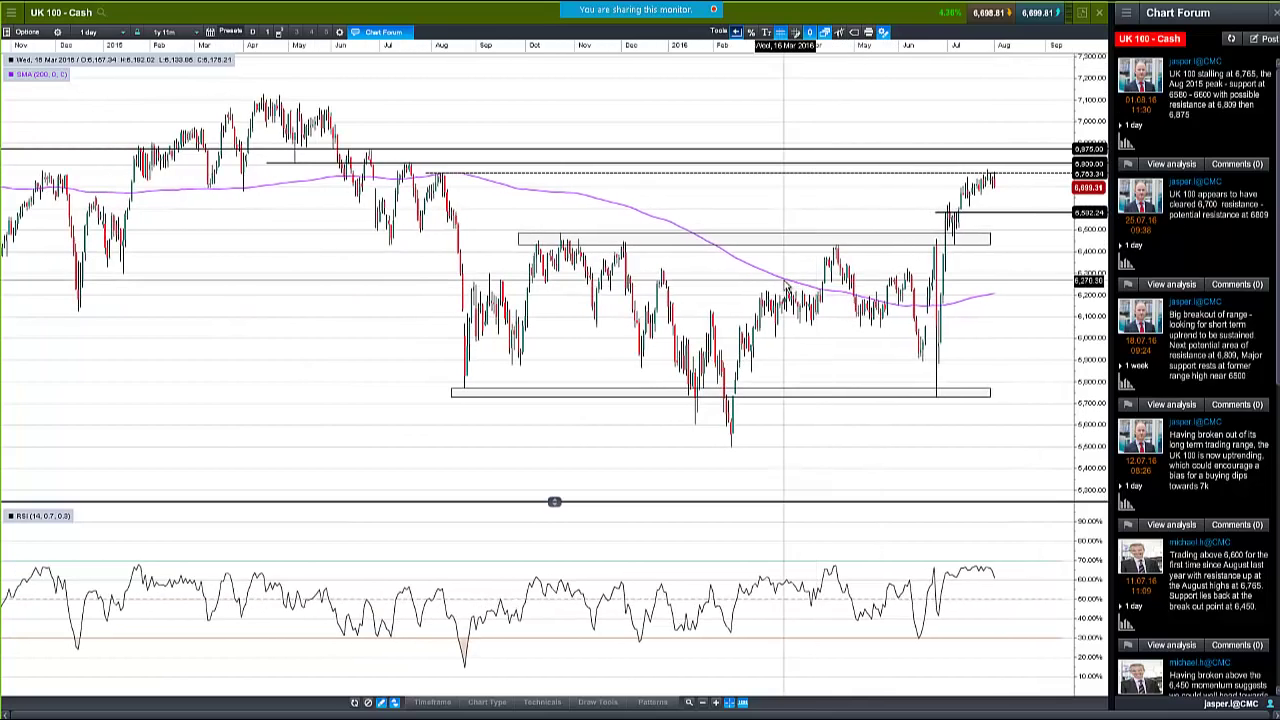
pyautogui.scroll(-2, 780, 287)
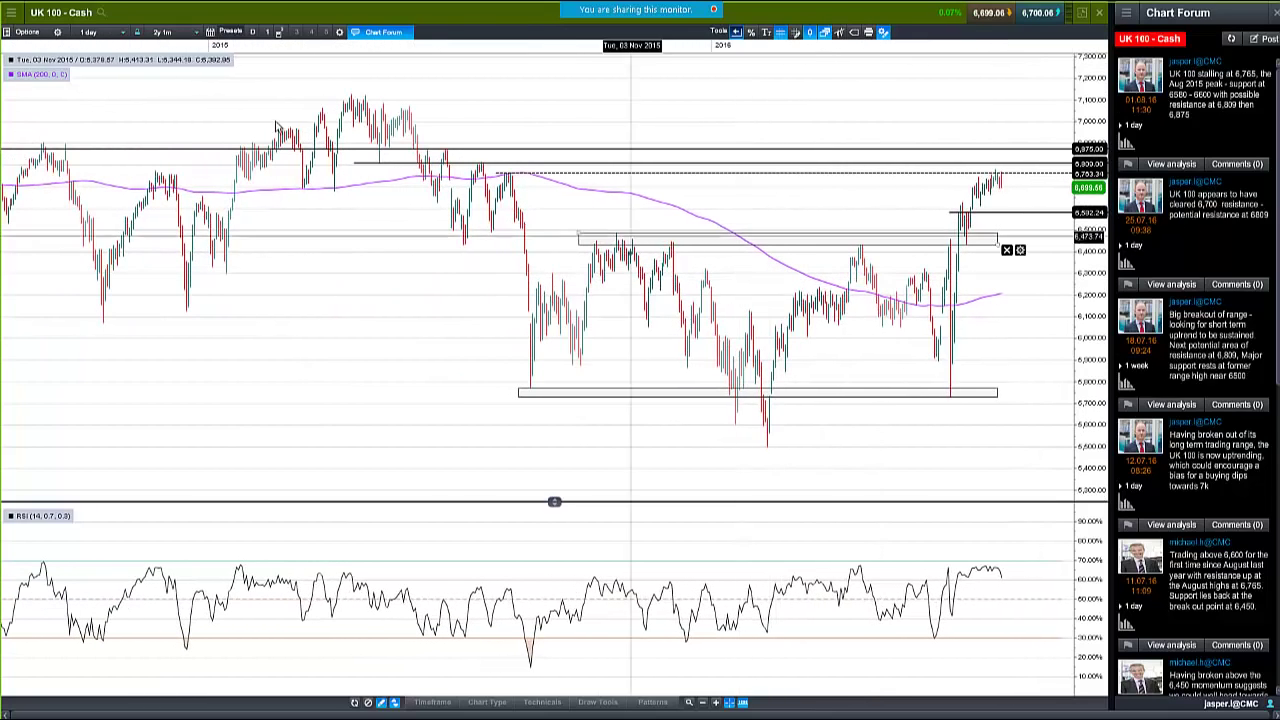
pyautogui.click(100, 32)
pyautogui.click(93, 252)
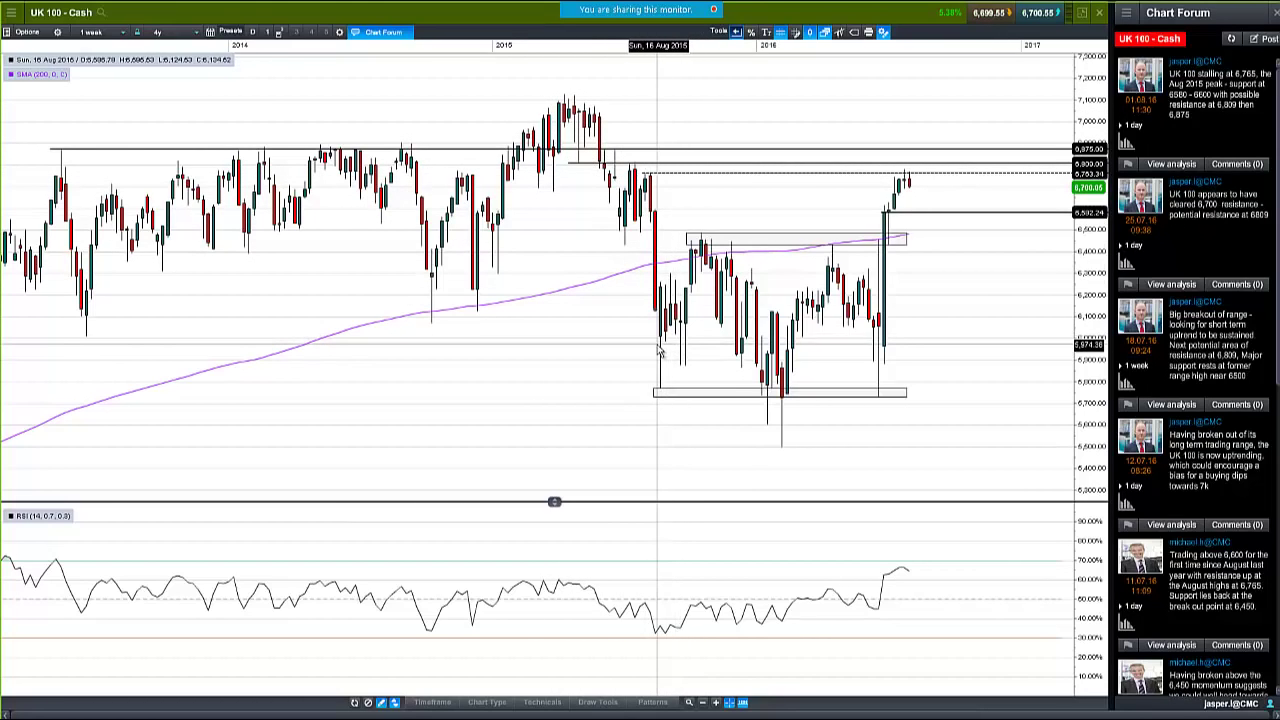
pyautogui.moveTo(658, 348)
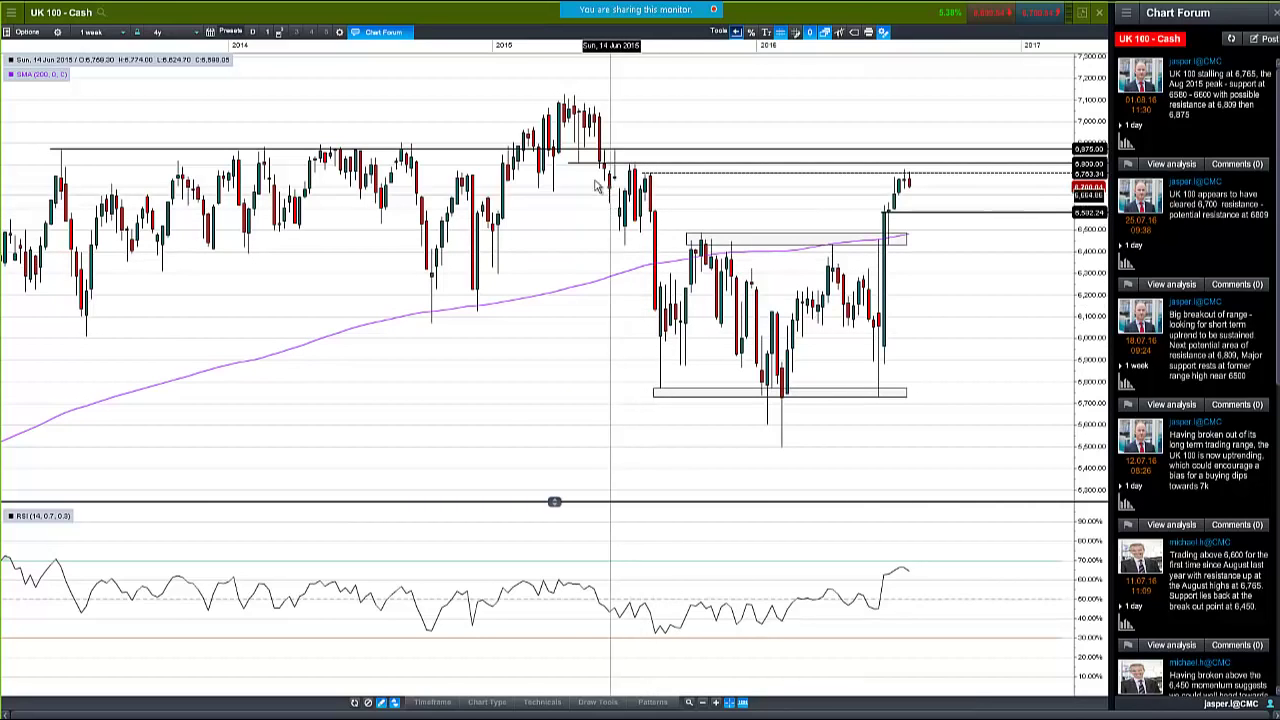
pyautogui.moveTo(600, 165)
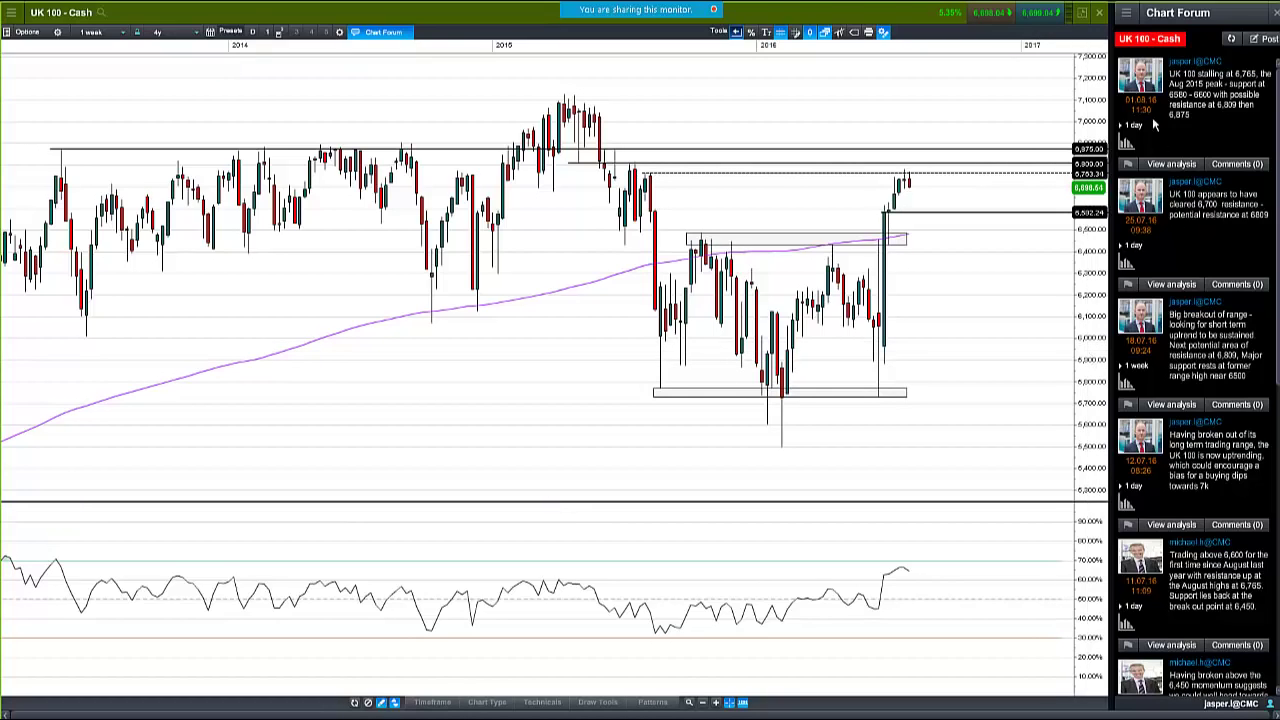
# Close the UK 100 chart and open the saved US 30 - Cash chart at full size
pyautogui.click(1099, 14)
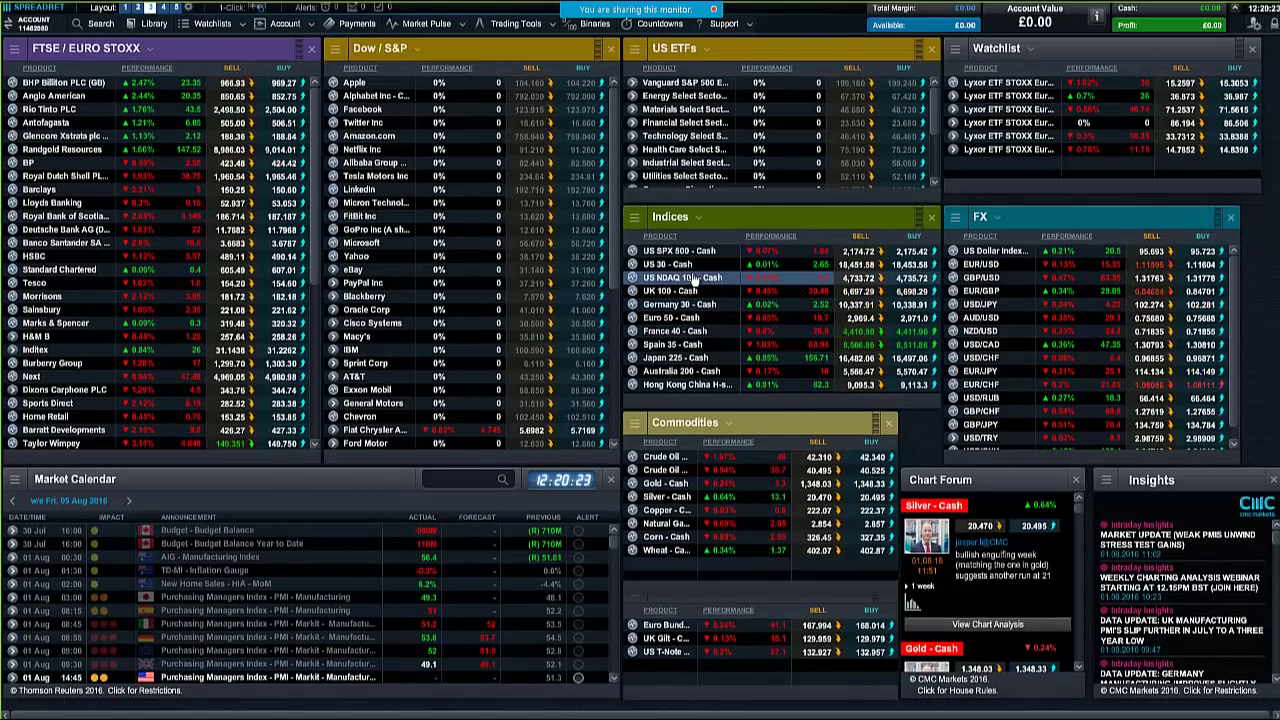
pyautogui.click(631, 264)
pyautogui.click(700, 317)
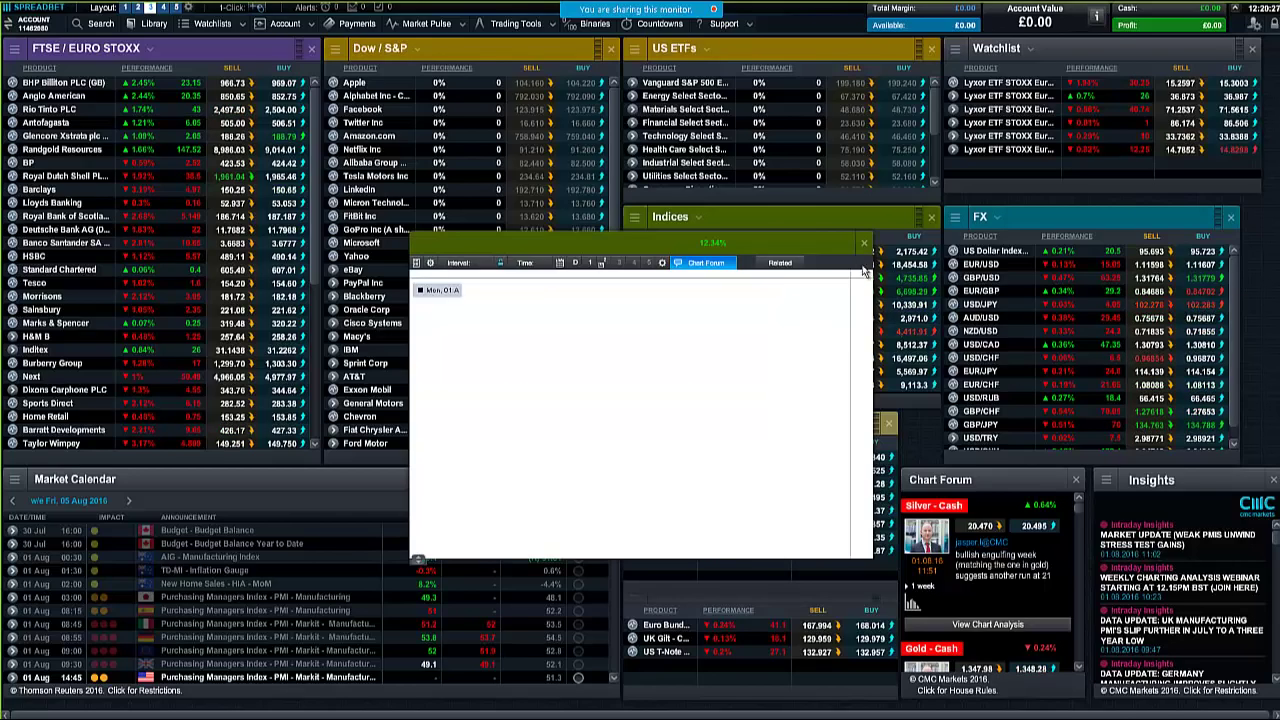
pyautogui.click(849, 243)
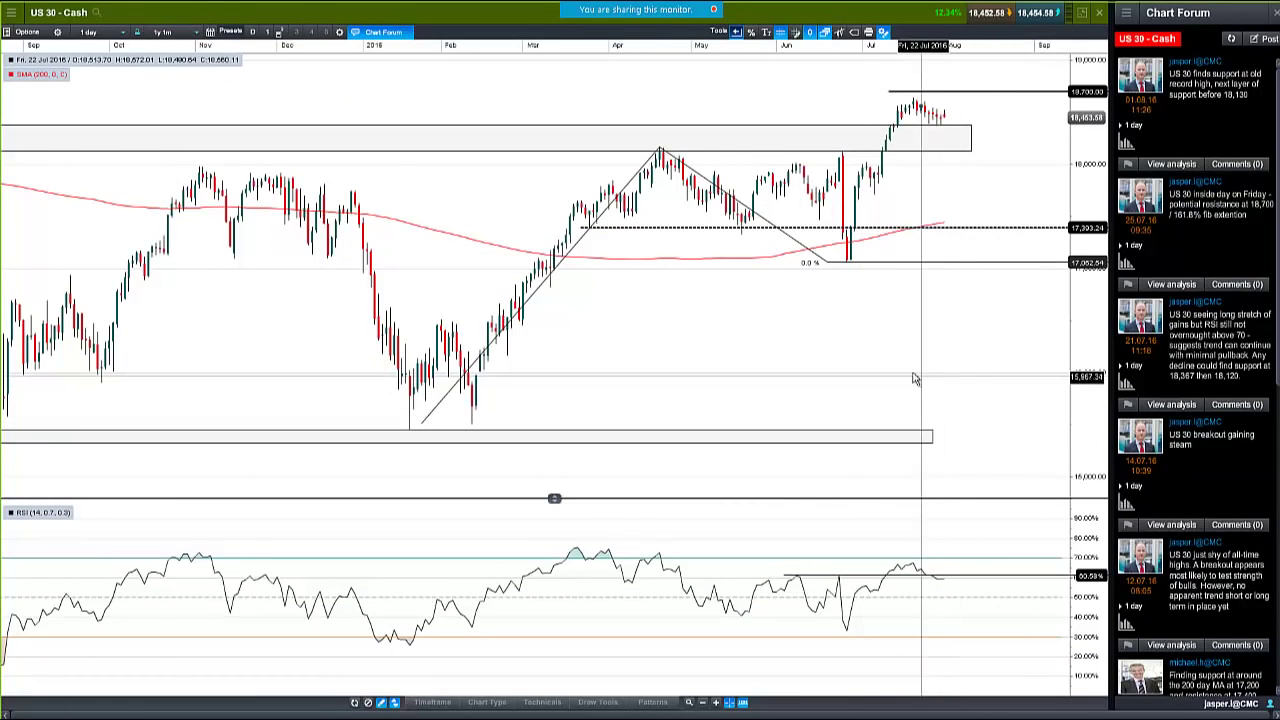
# View the US 30 chart on the 1 week interval and inspect the shaded zone at the 2015 highs
pyautogui.click(110, 32)
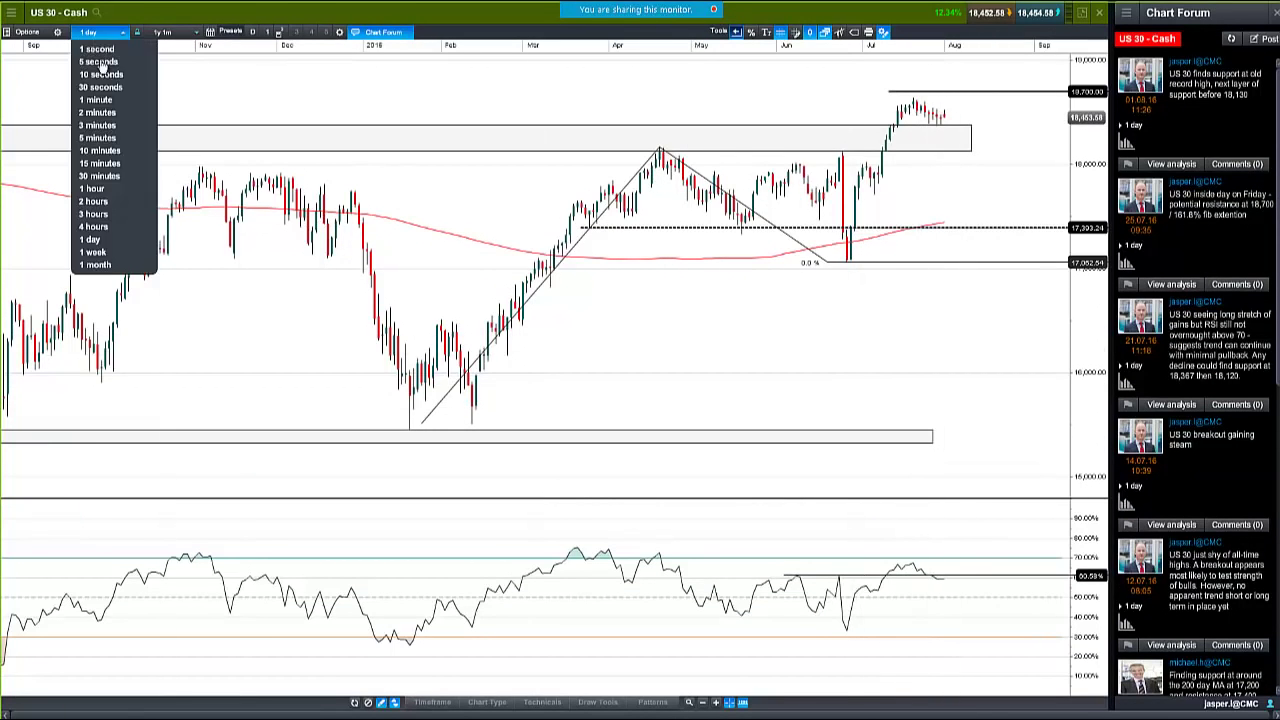
pyautogui.click(119, 254)
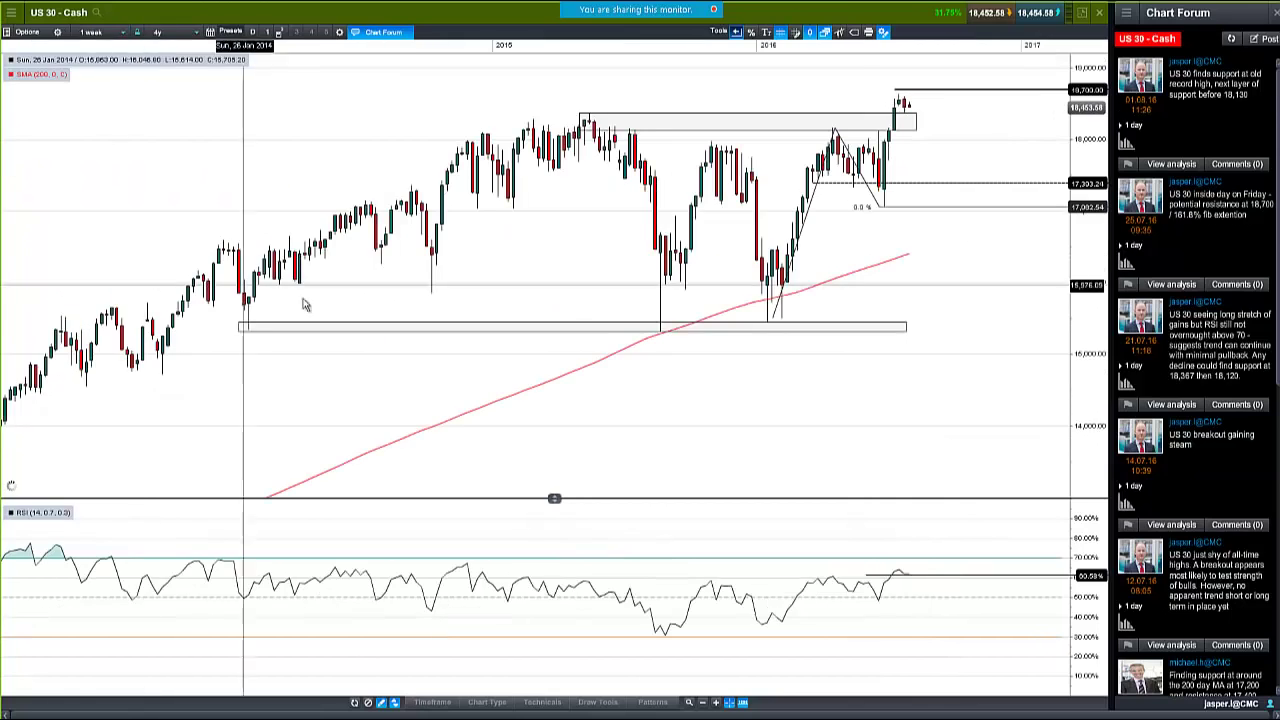
pyautogui.click(587, 117)
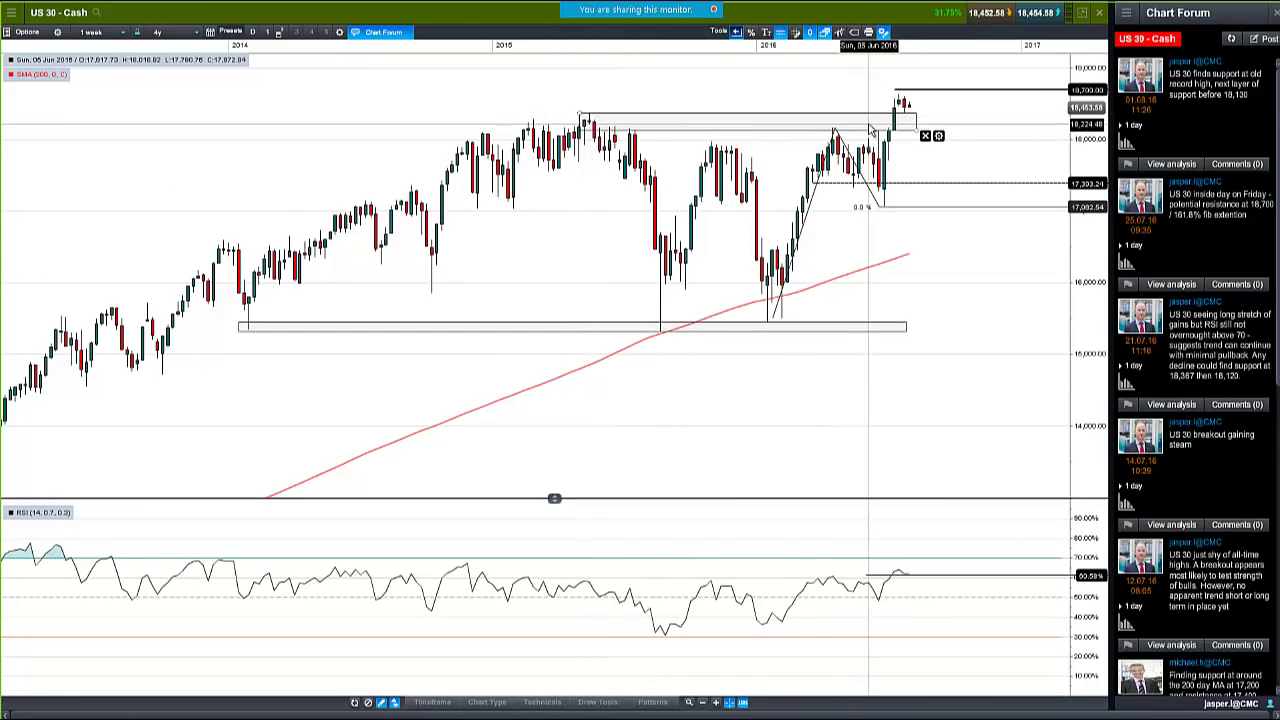
pyautogui.scroll(4, 938, 182)
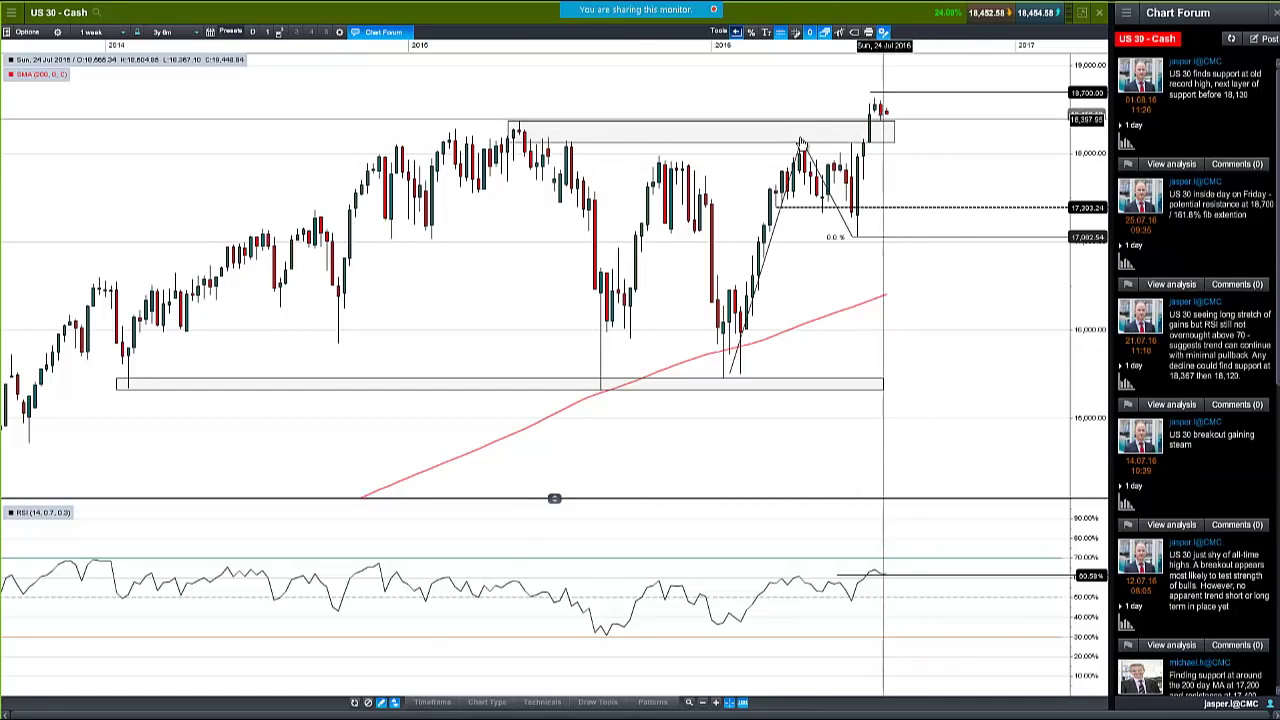
# Return the US 30 chart to the 1 day interval and inspect the June and July candles against the upper shaded zone
pyautogui.click(95, 32)
pyautogui.click(114, 243)
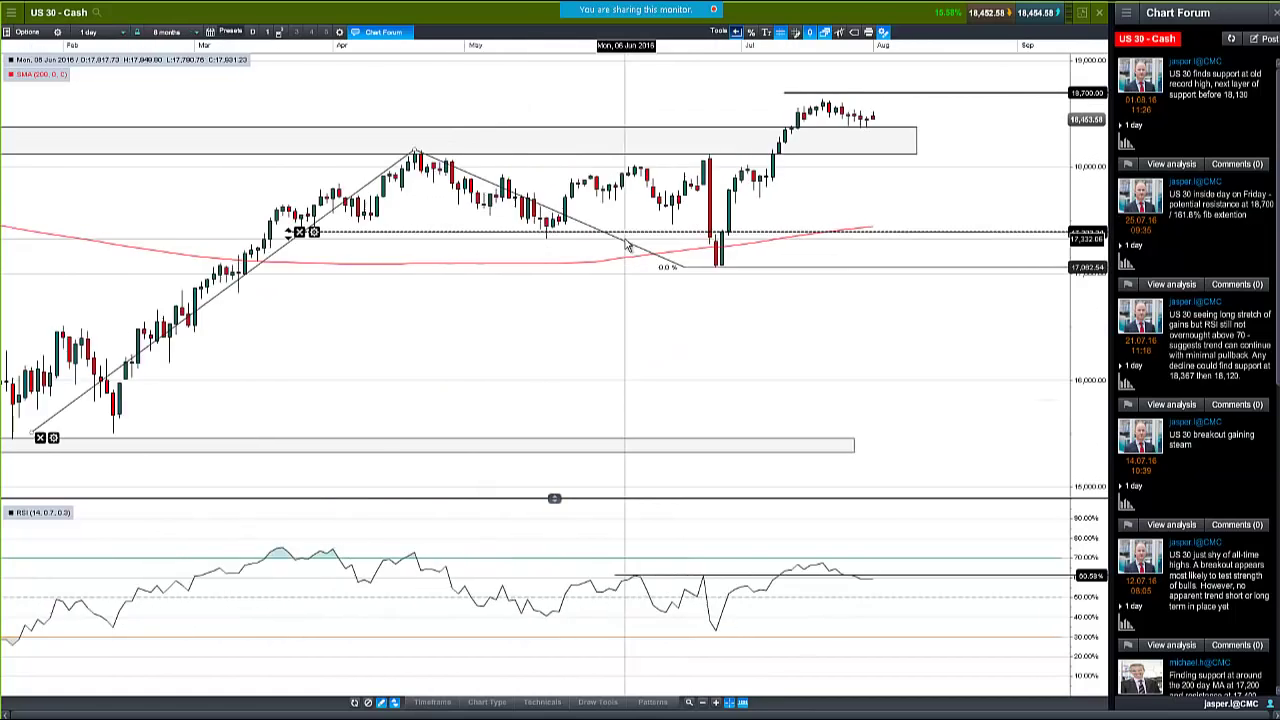
pyautogui.scroll(2, 712, 210)
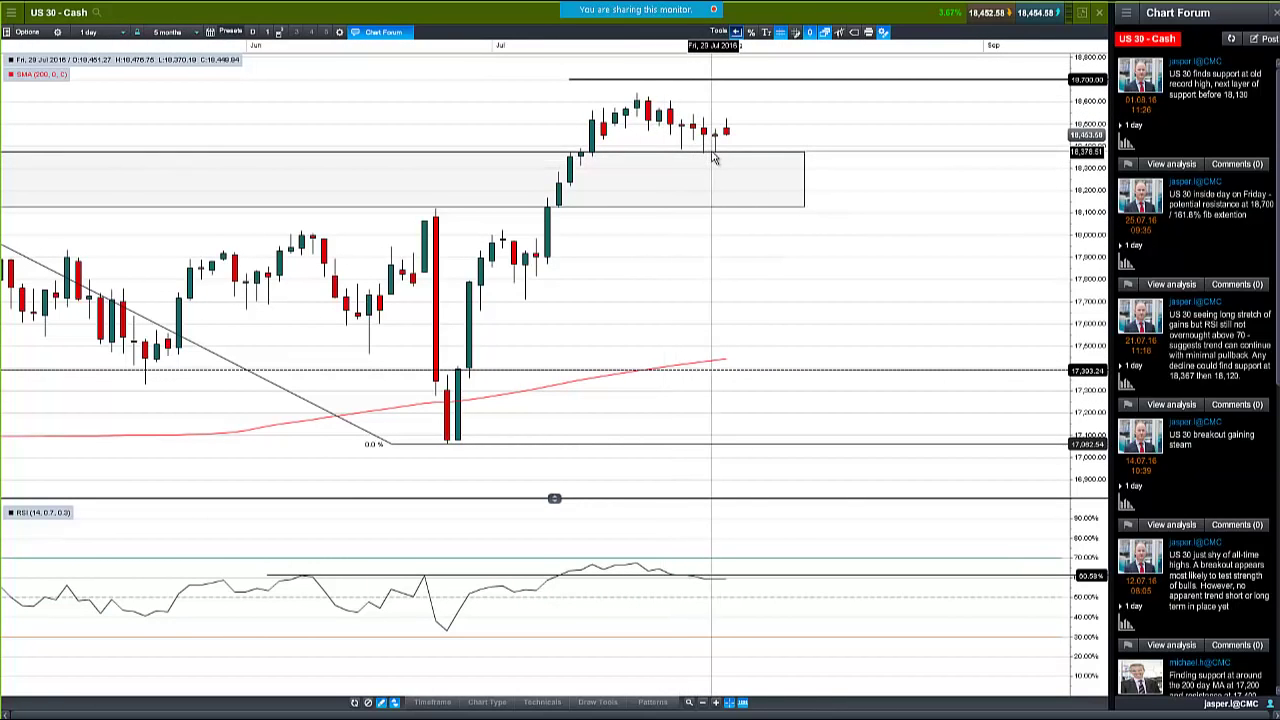
pyautogui.moveTo(713, 157)
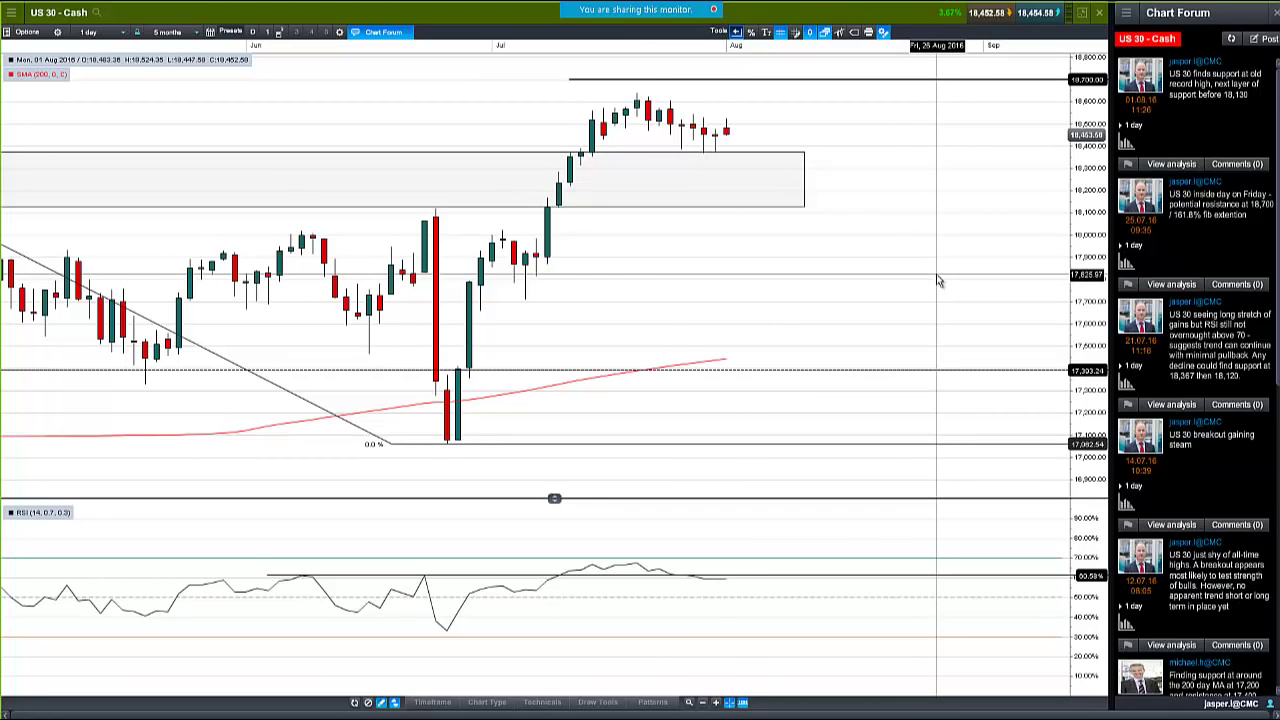
pyautogui.scroll(-5, 938, 281)
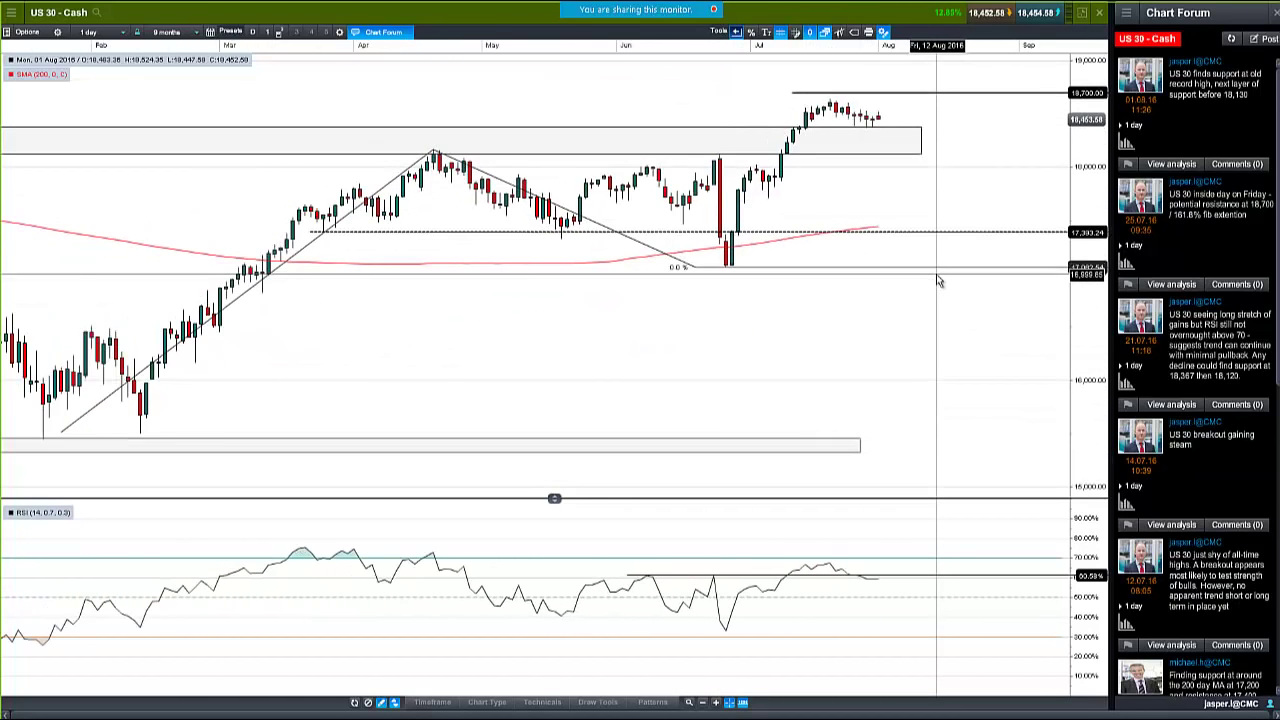
pyautogui.scroll(-1, 938, 281)
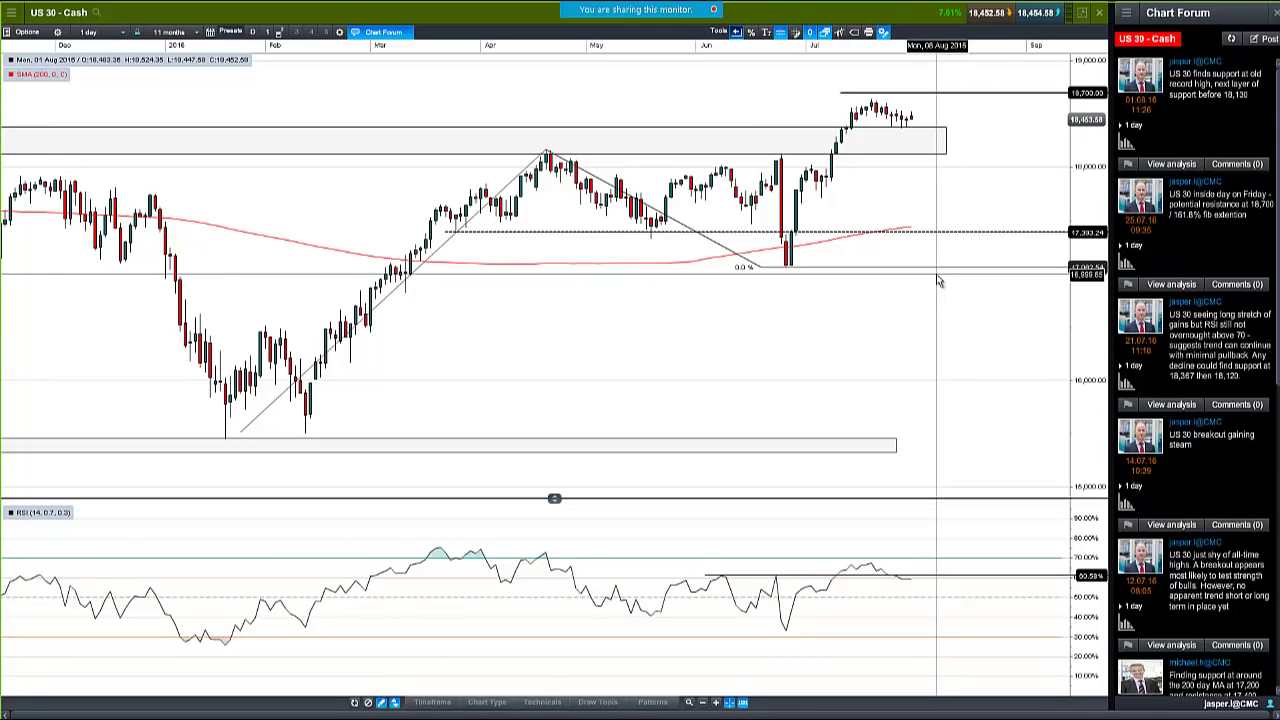
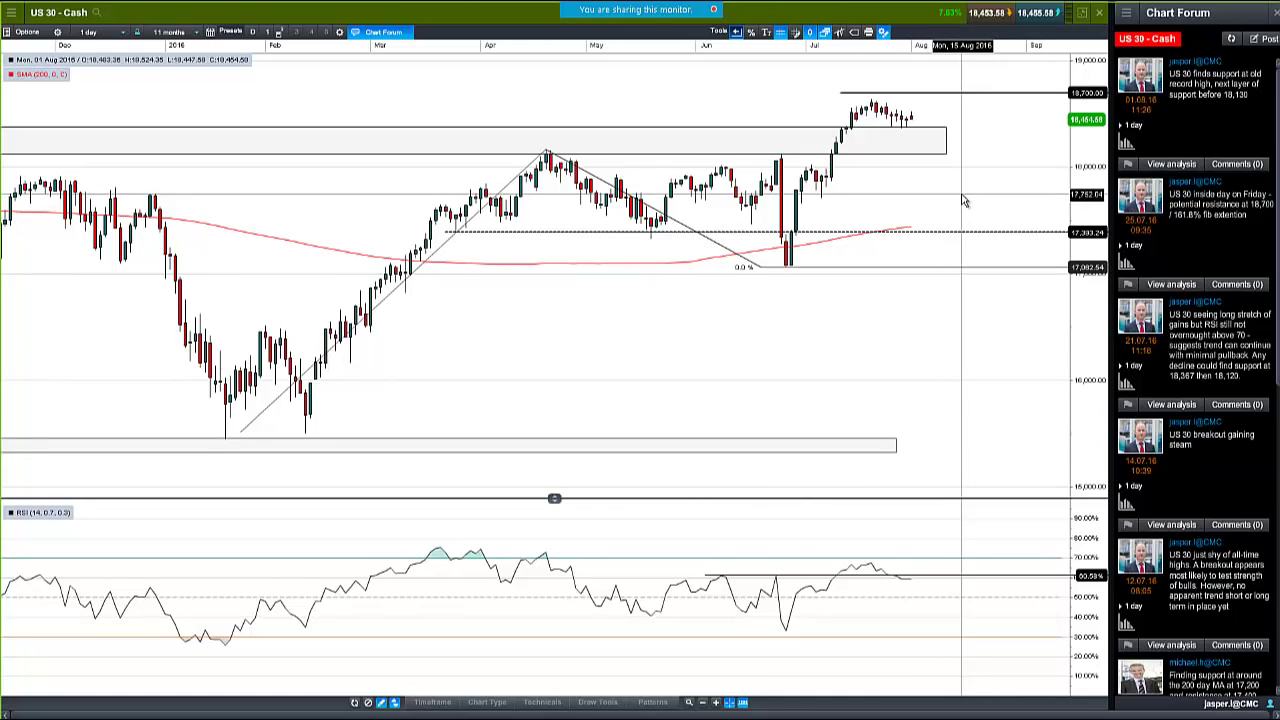
pyautogui.click(948, 155)
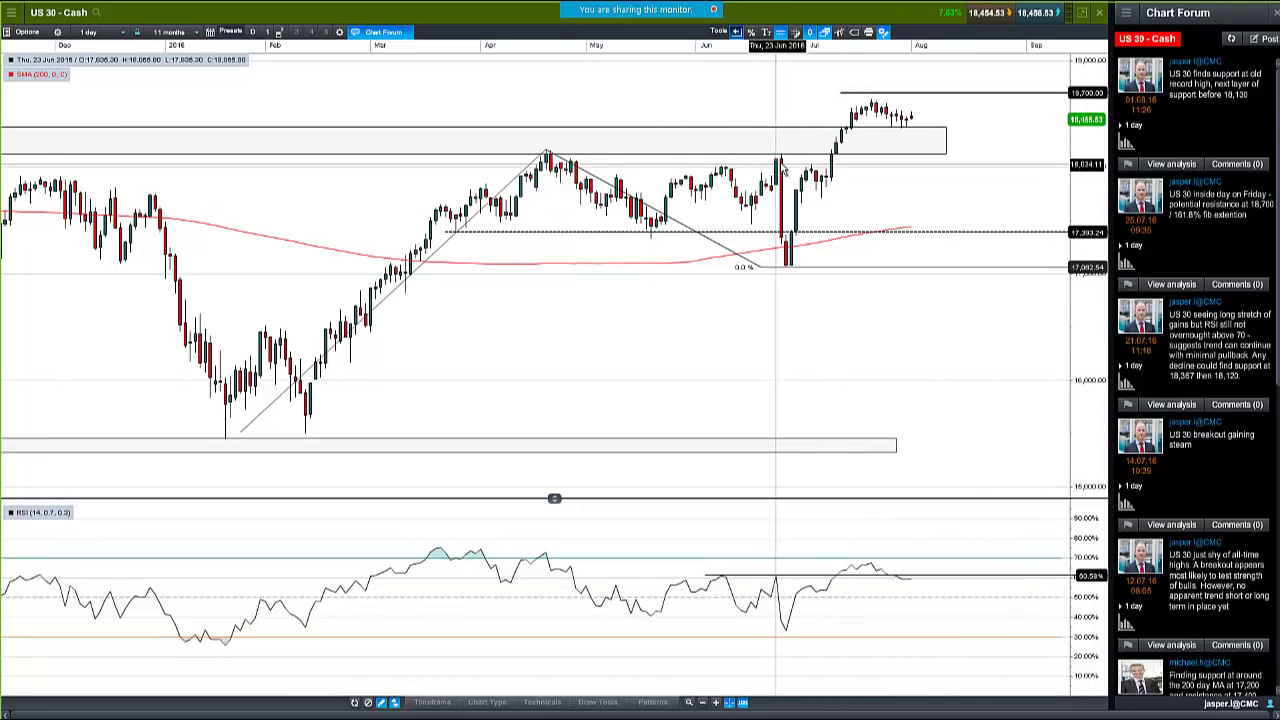
# Inspect the US 30 RSI around its late-June peak, and view the chart's price action on the 1 week interval
pyautogui.click(781, 586)
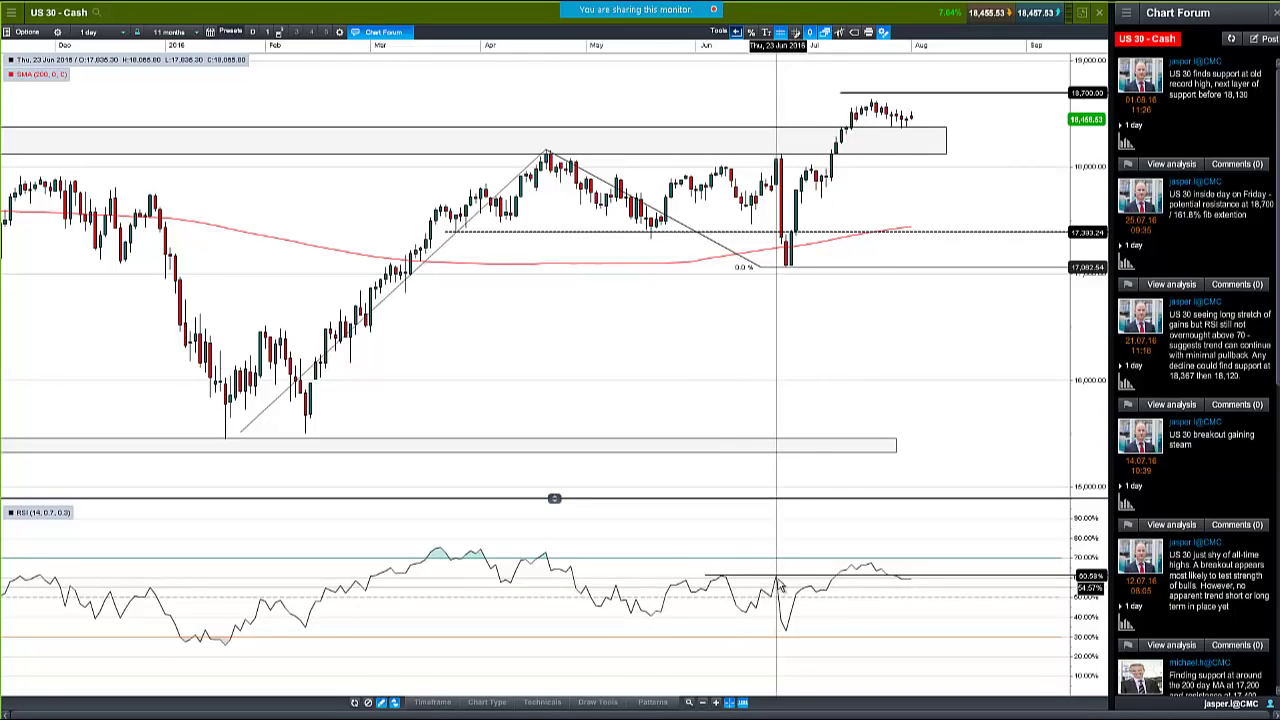
pyautogui.moveTo(903, 585)
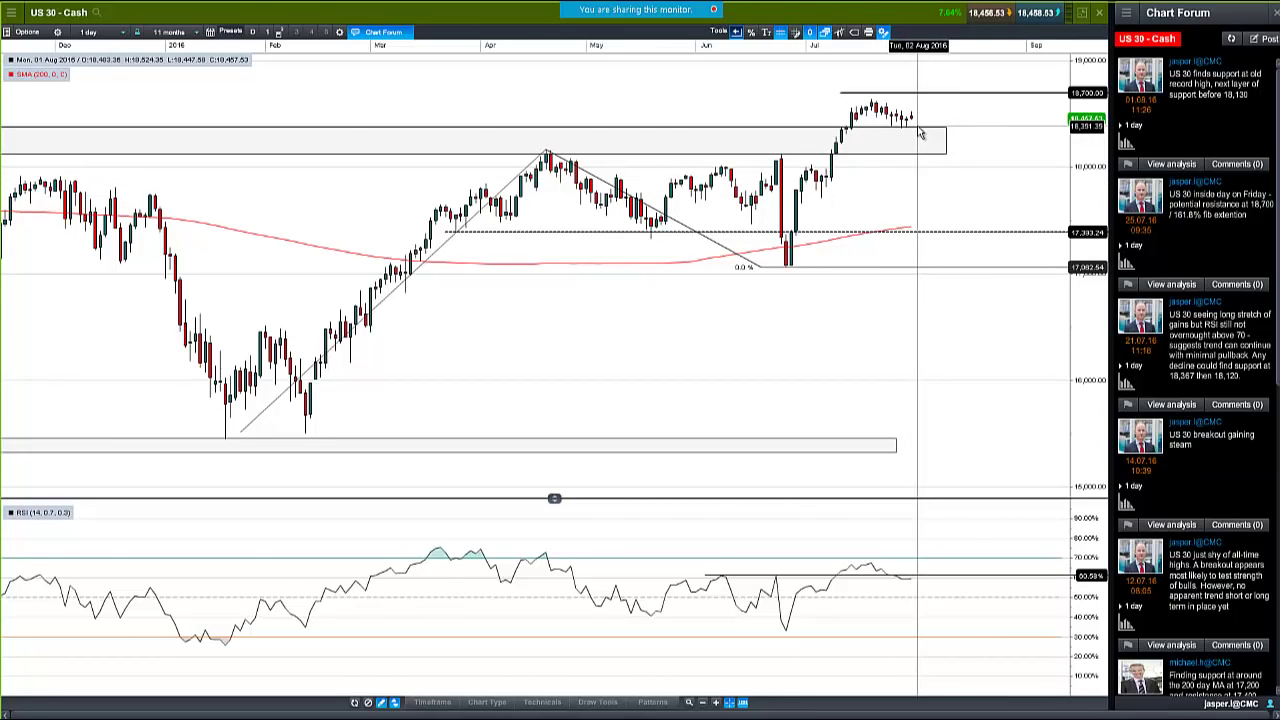
pyautogui.click(92, 35)
pyautogui.click(100, 251)
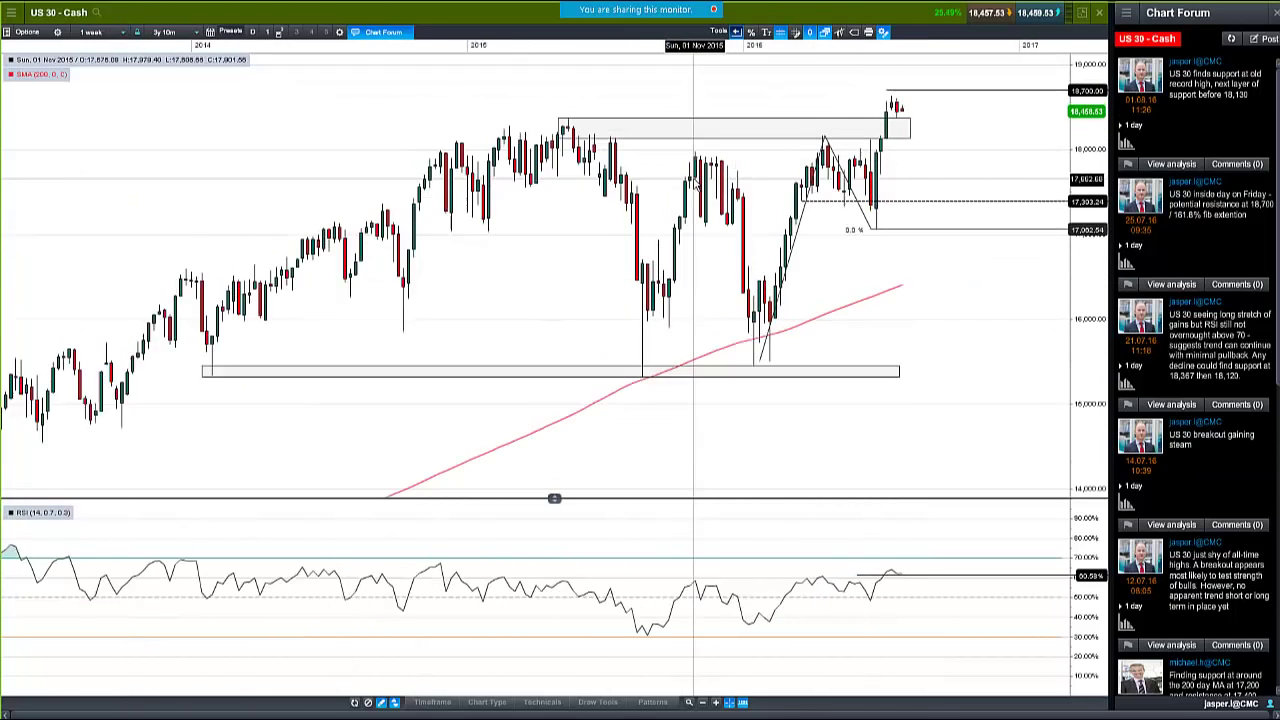
pyautogui.scroll(3, 697, 185)
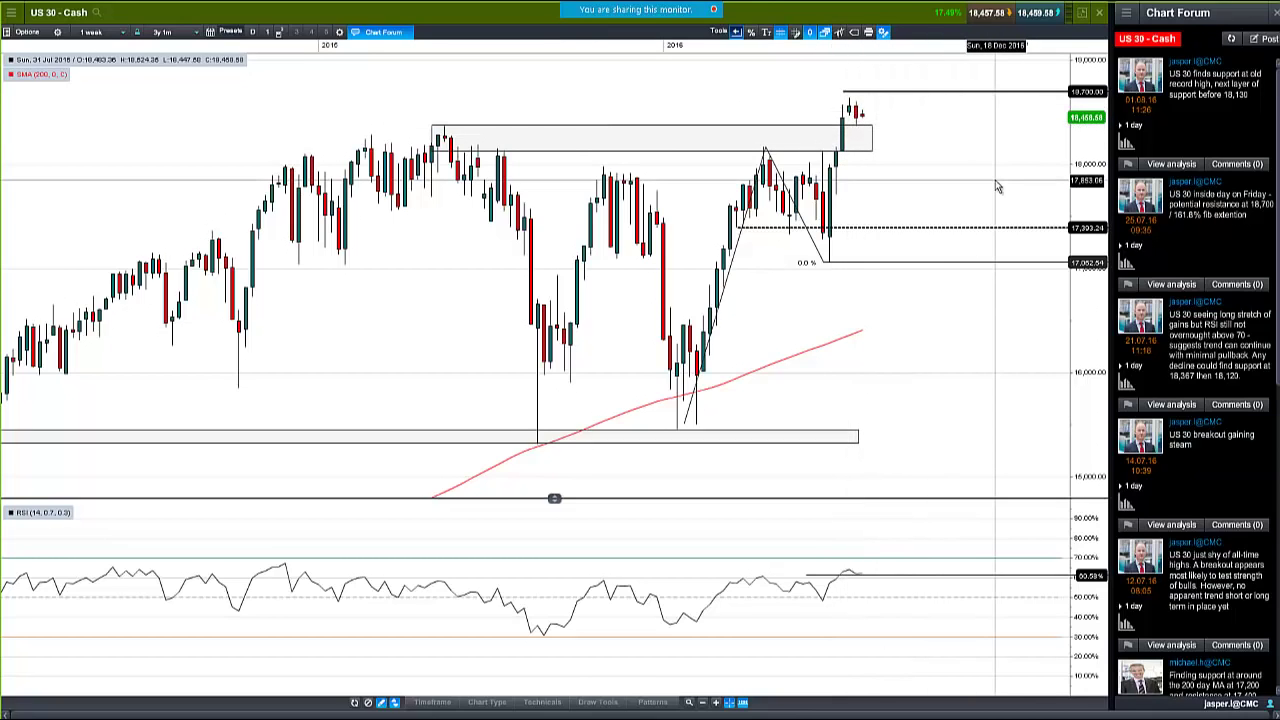
# Close the US 30 chart and open the saved USD/JPY chart from the FX watchlist
pyautogui.click(1100, 13)
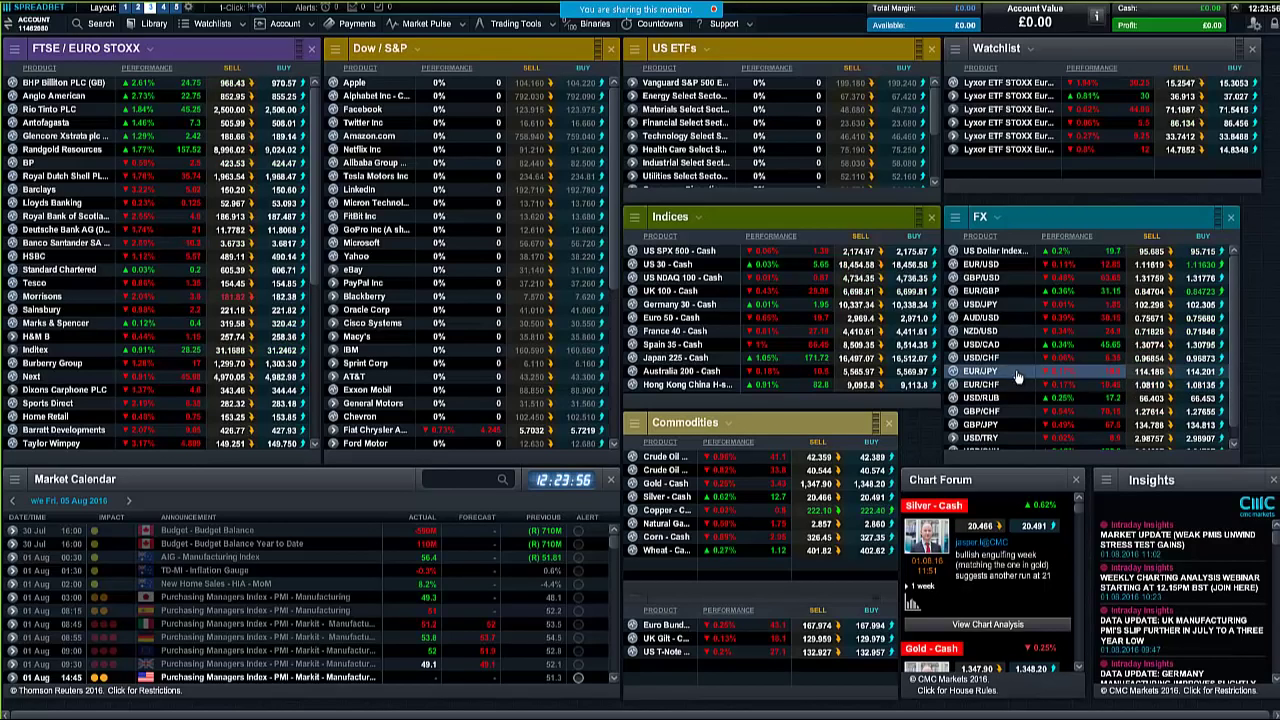
pyautogui.click(952, 305)
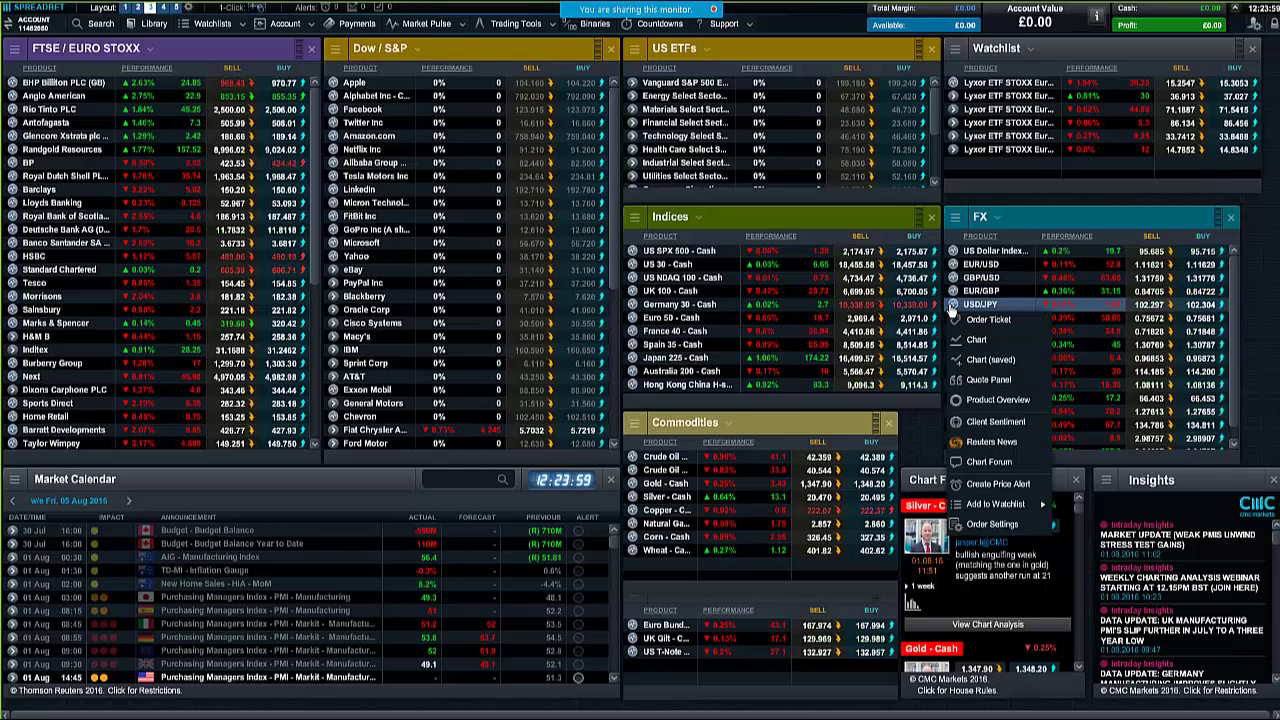
pyautogui.click(1022, 362)
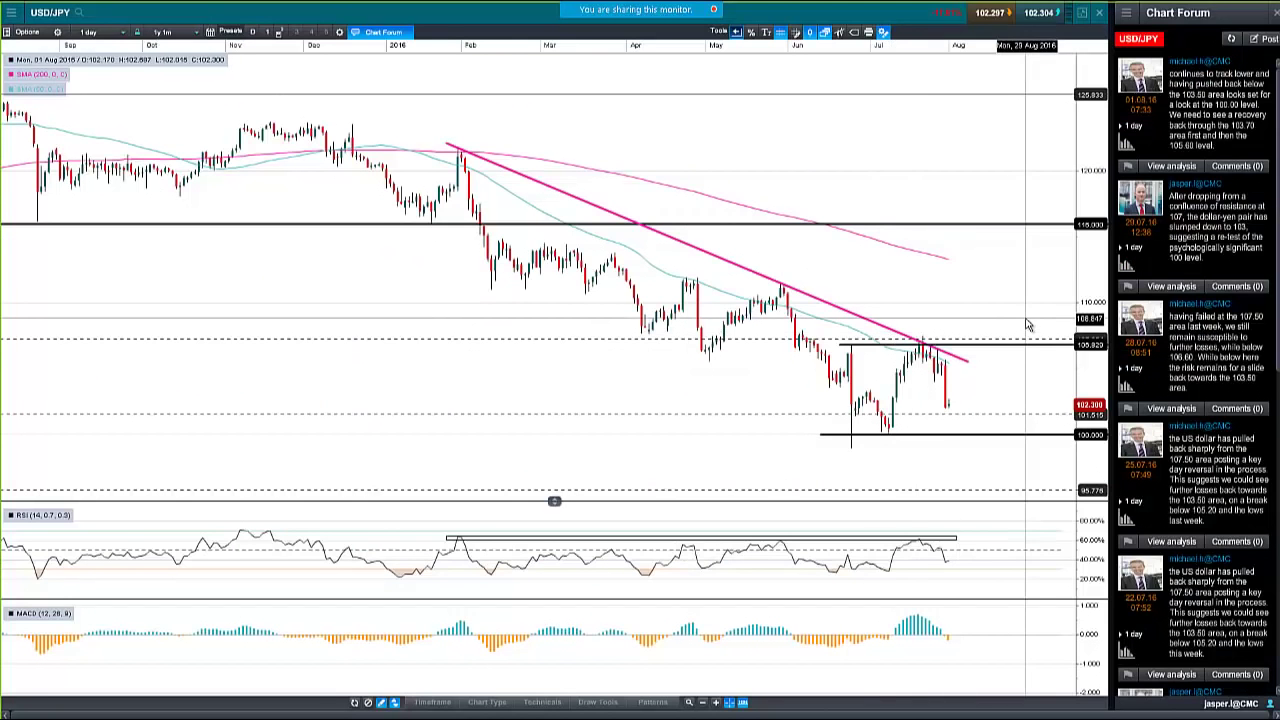
# Examine the USD/JPY daily downtrend, including the July highs at the falling trendline and the late-June lows
pyautogui.scroll(4, 1030, 320)
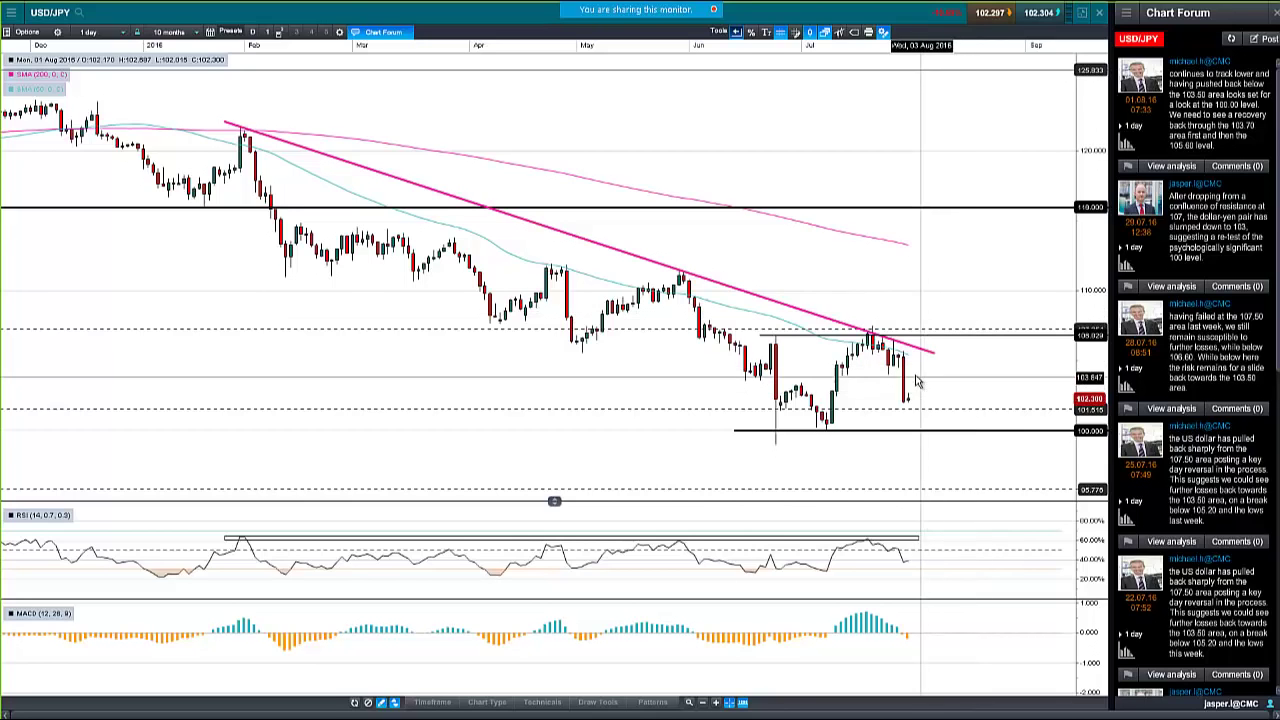
pyautogui.moveTo(870, 335)
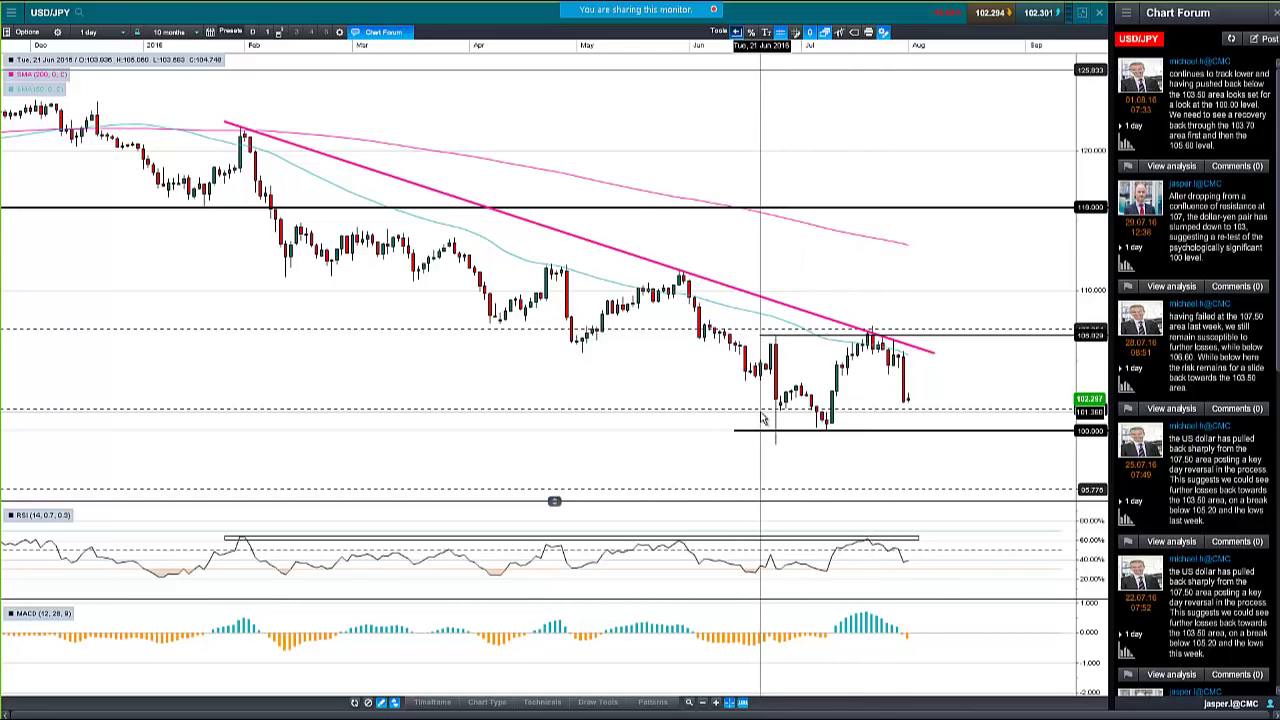
pyautogui.moveTo(762, 418)
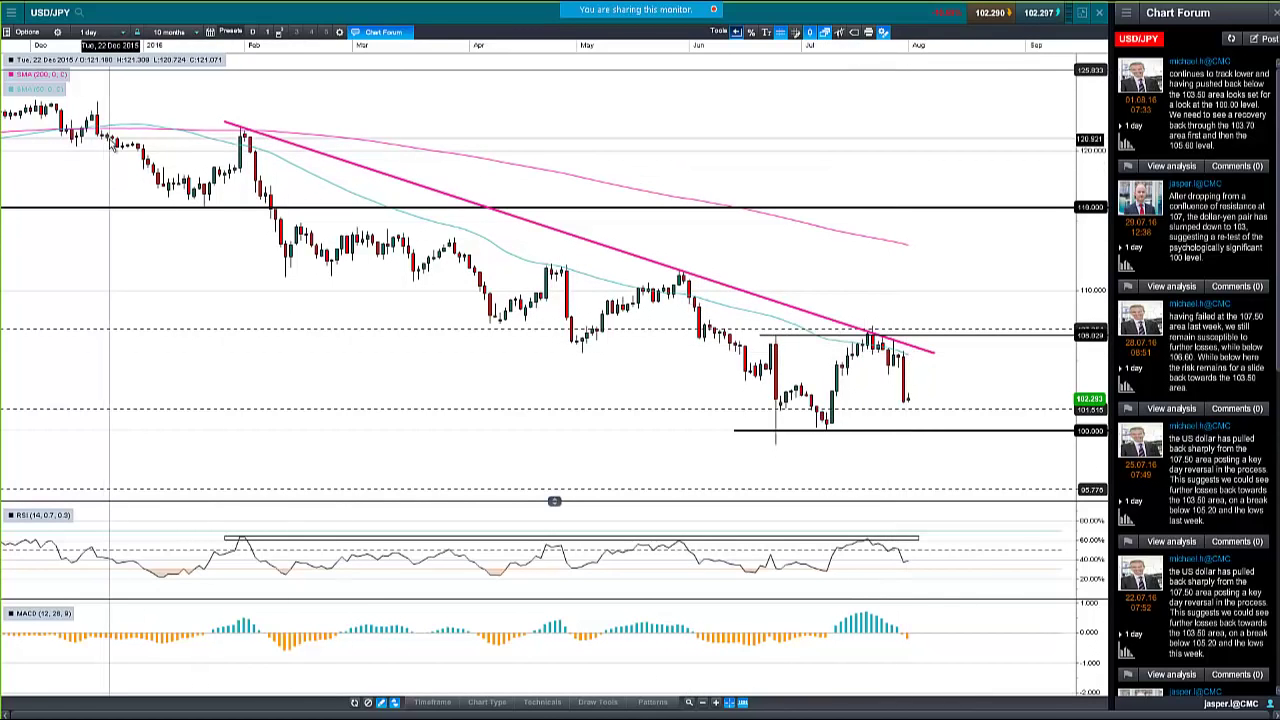
pyautogui.moveTo(112, 143)
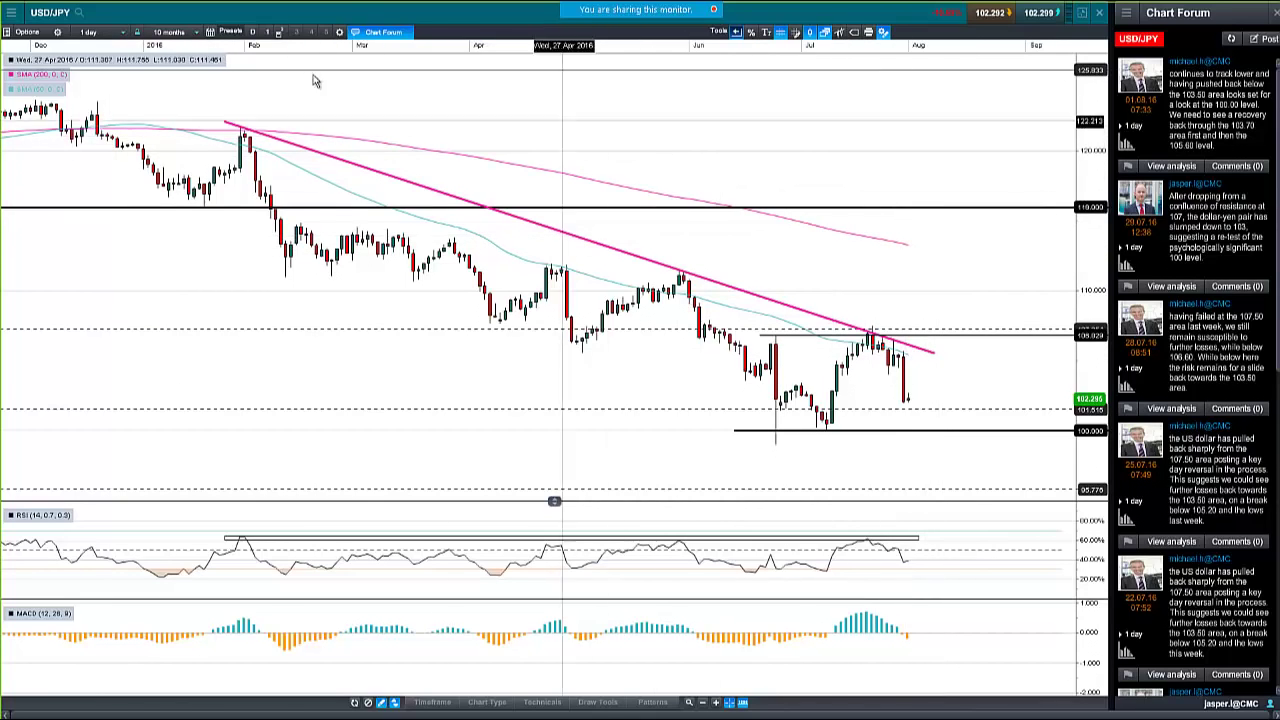
# View the USD/JPY chart on the 1 week interval and examine the Fibonacci retracement levels of the 2012 to 2015 rise
pyautogui.click(90, 32)
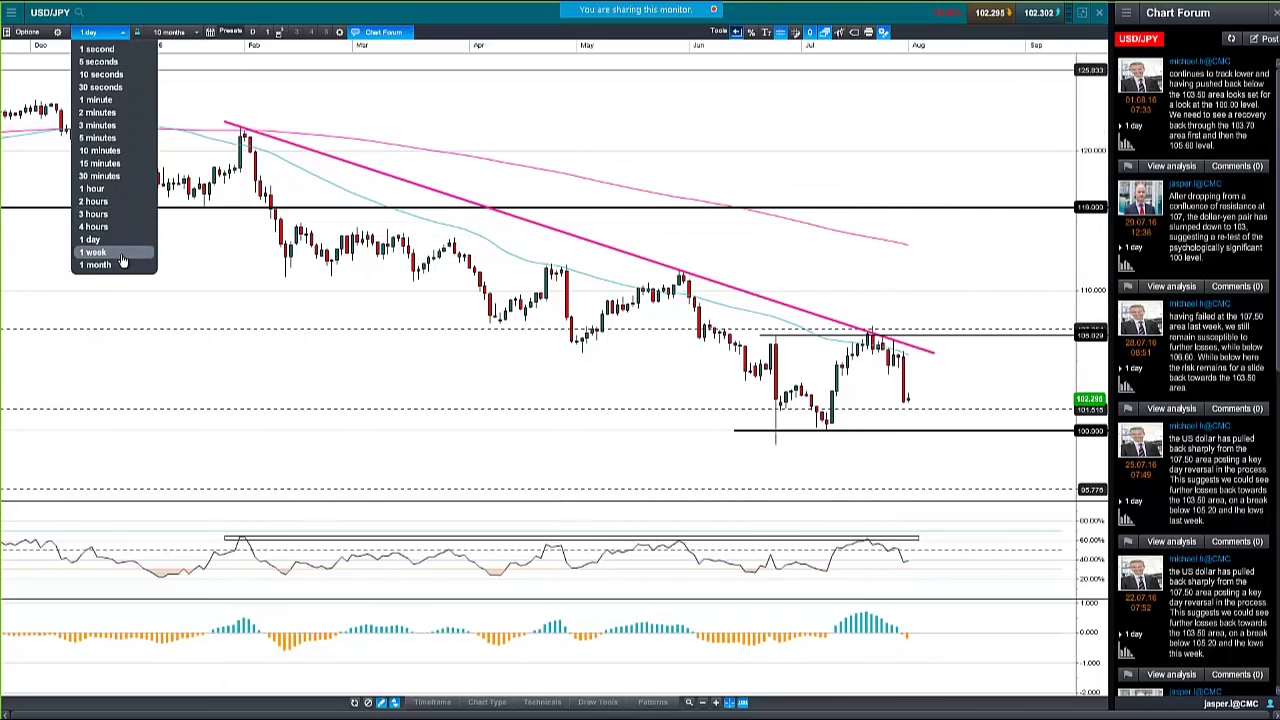
pyautogui.click(93, 252)
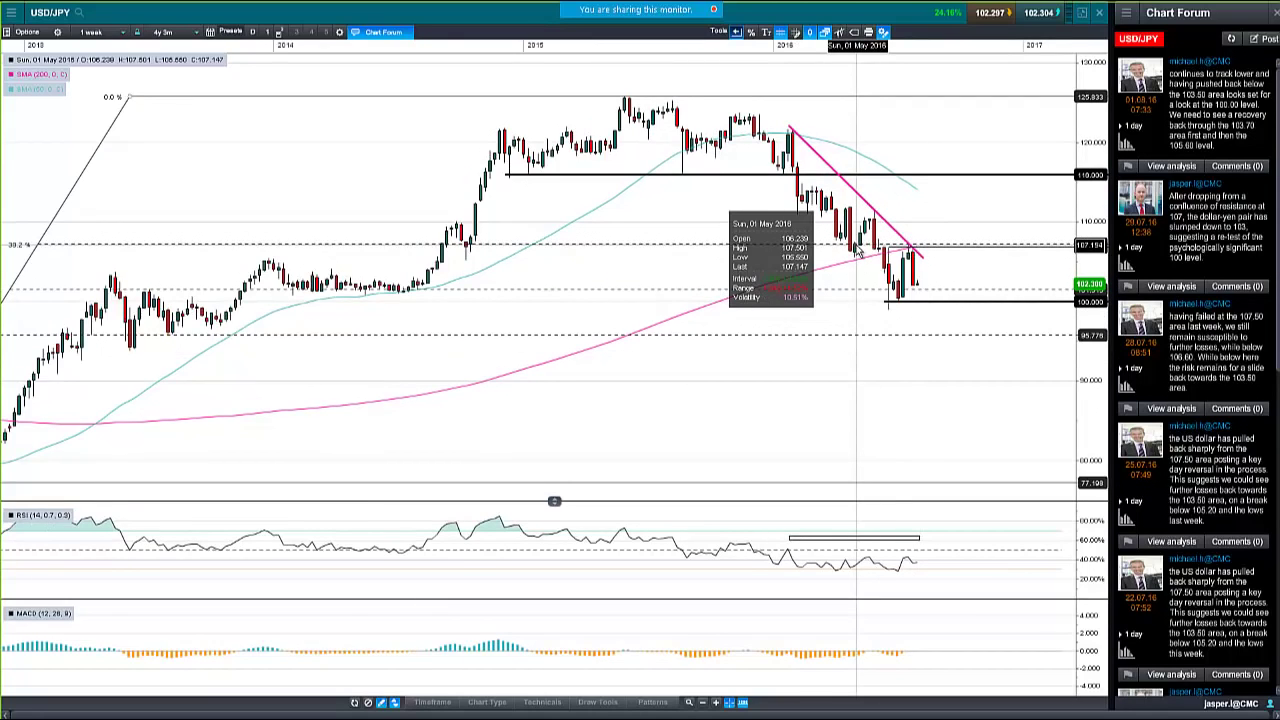
pyautogui.scroll(-1, 600, 265)
pyautogui.scroll(-1, 311, 400)
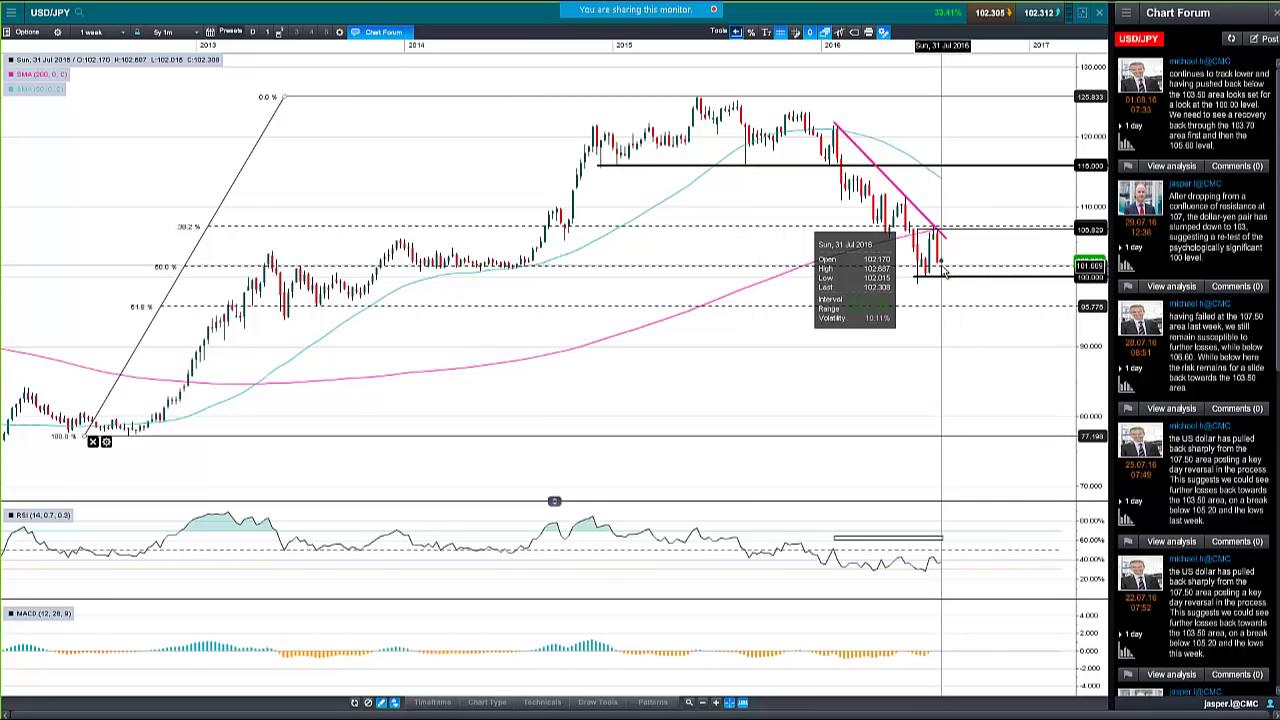
pyautogui.scroll(2, 940, 268)
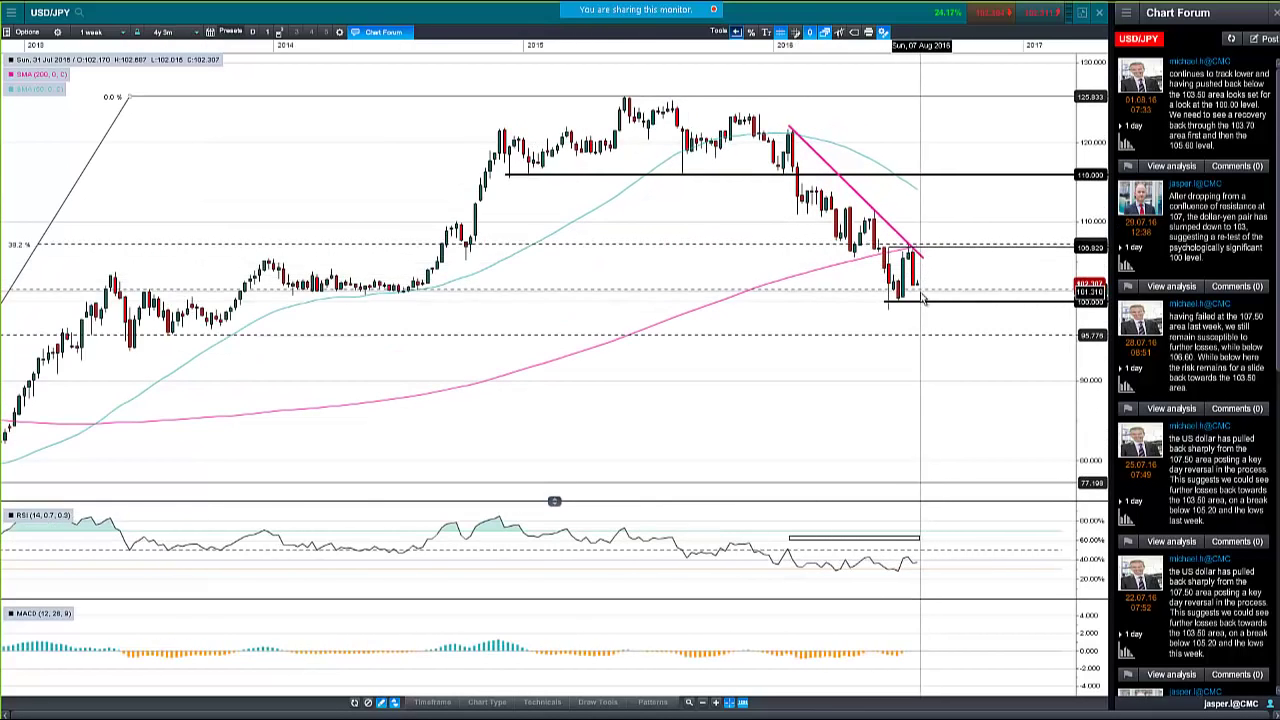
pyautogui.scroll(-1, 925, 296)
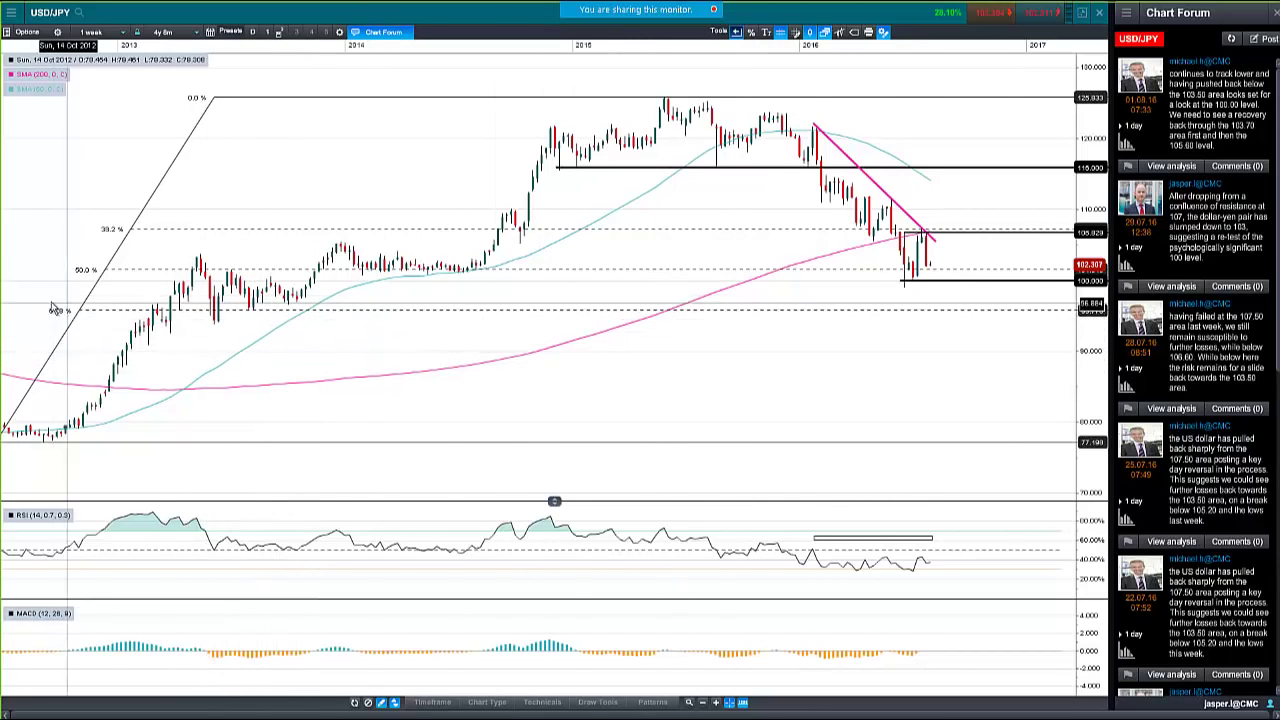
pyautogui.scroll(-3, 250, 343)
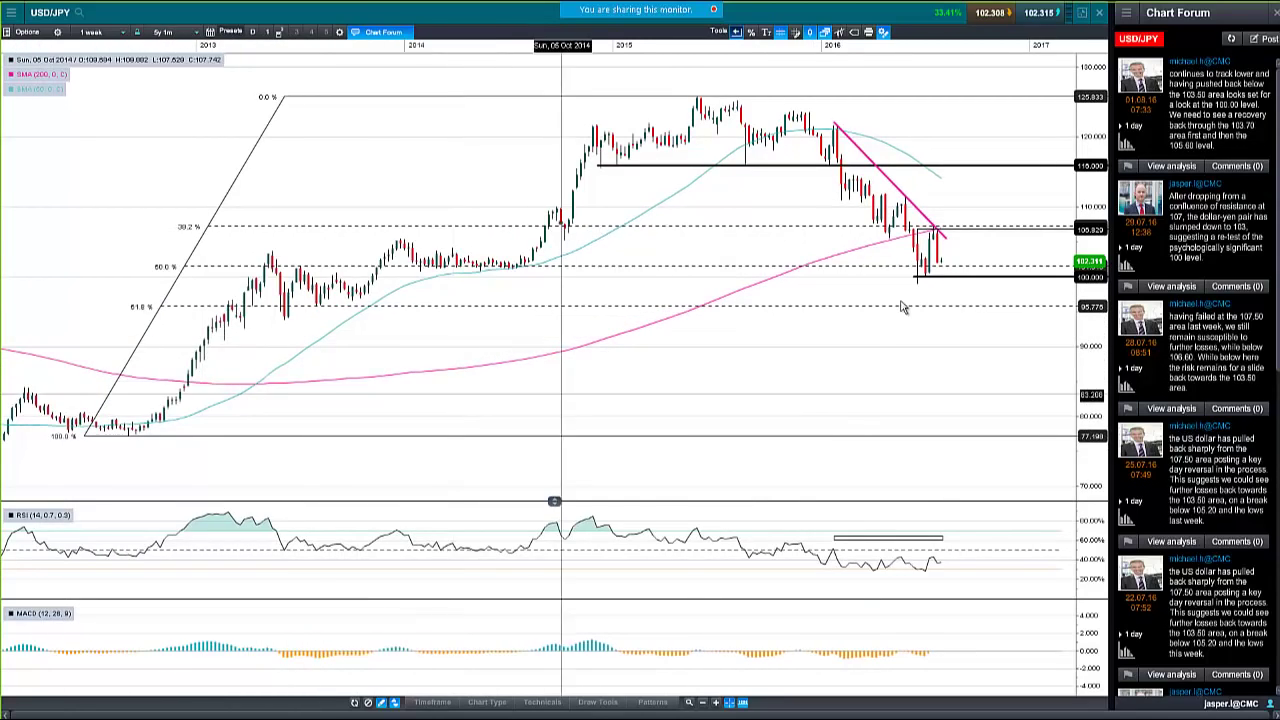
pyautogui.scroll(3, 930, 203)
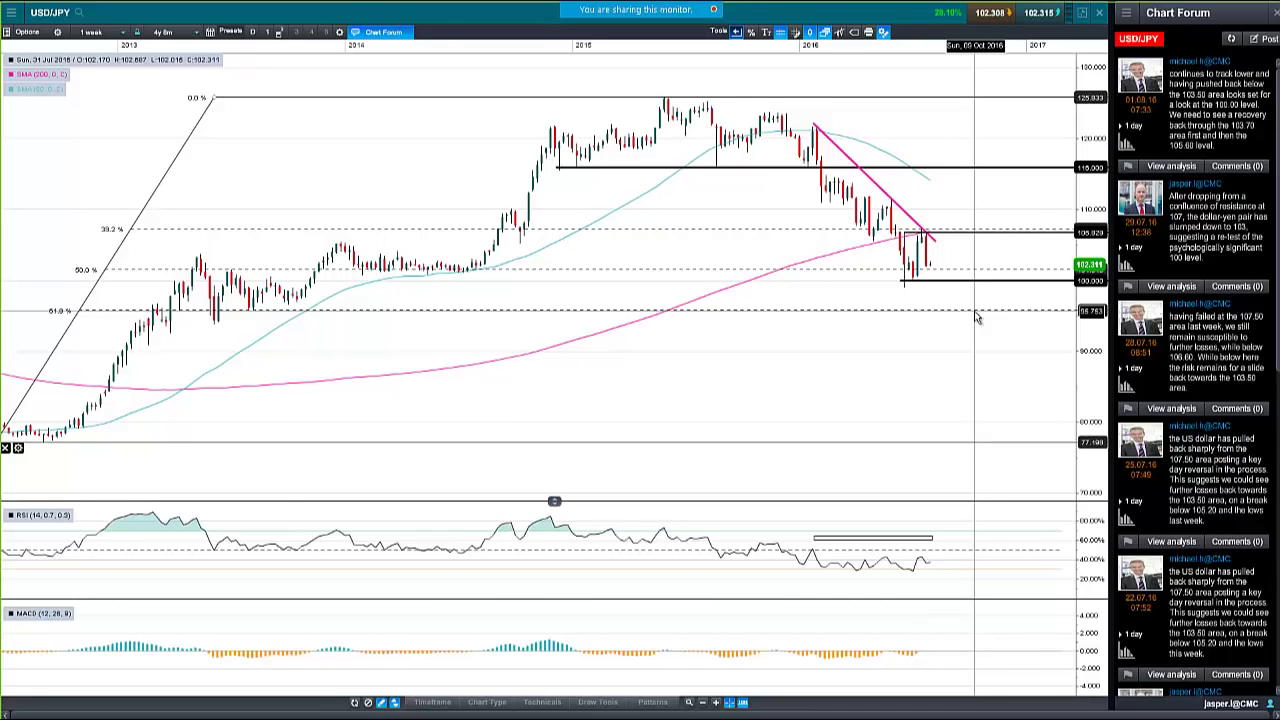
pyautogui.scroll(1, 978, 318)
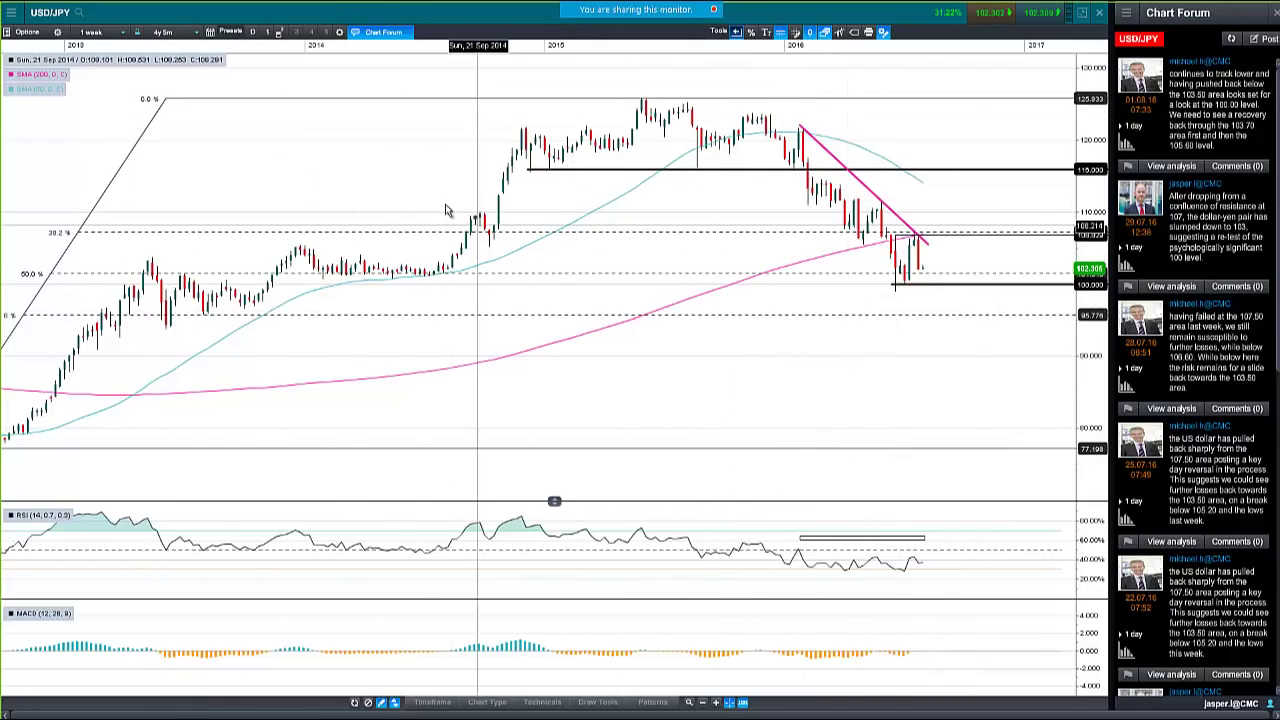
# Return the USD/JPY chart to the 1 day interval and inspect the 100.000 support line and the June low beneath it
pyautogui.click(97, 33)
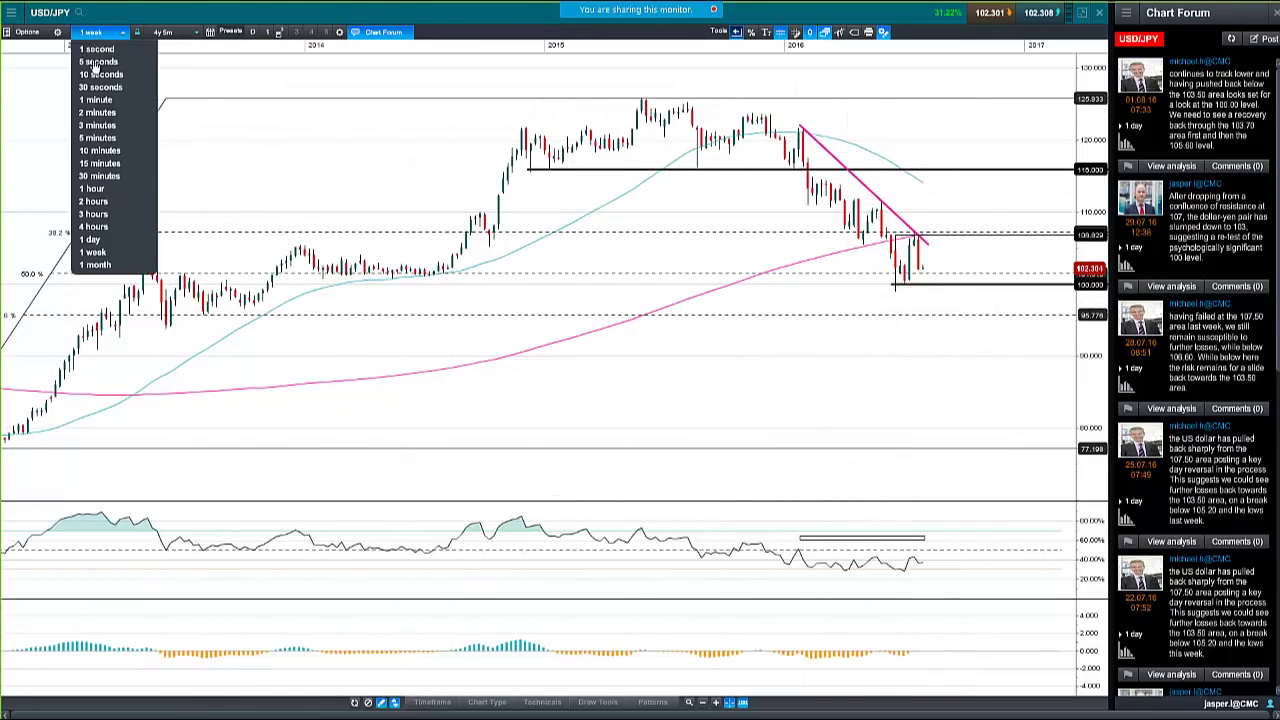
pyautogui.click(113, 238)
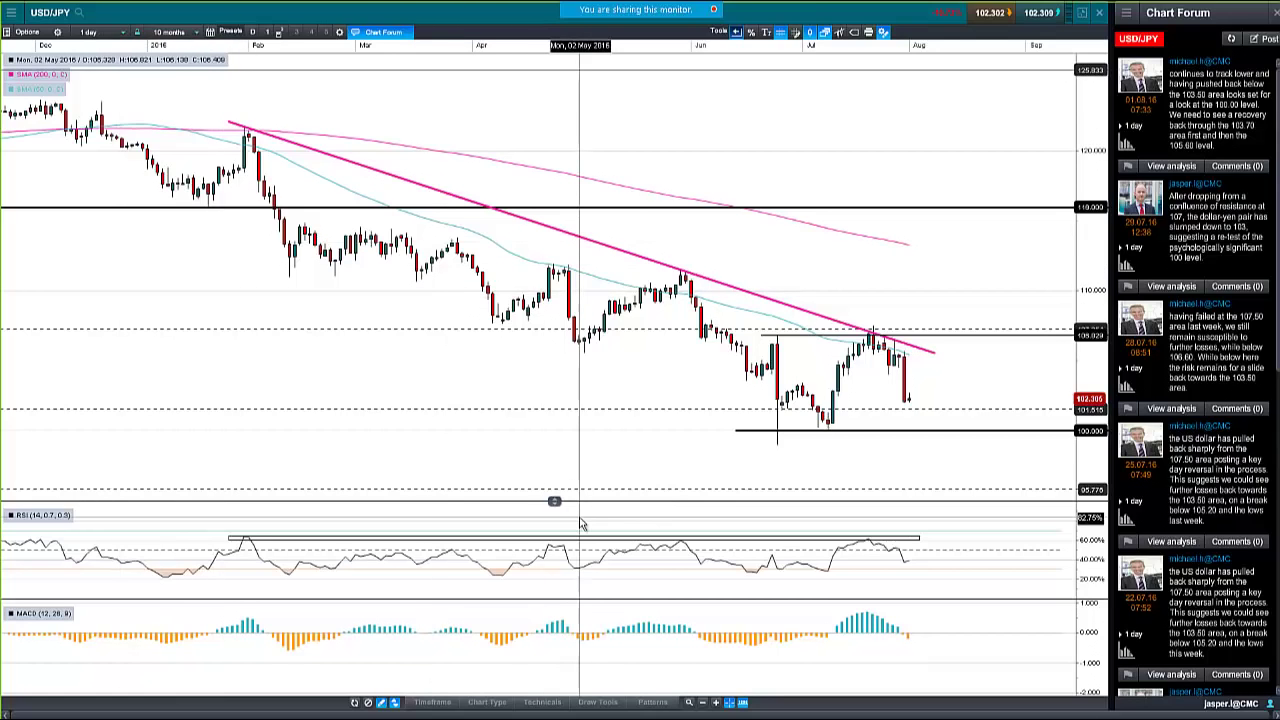
pyautogui.moveTo(922, 431)
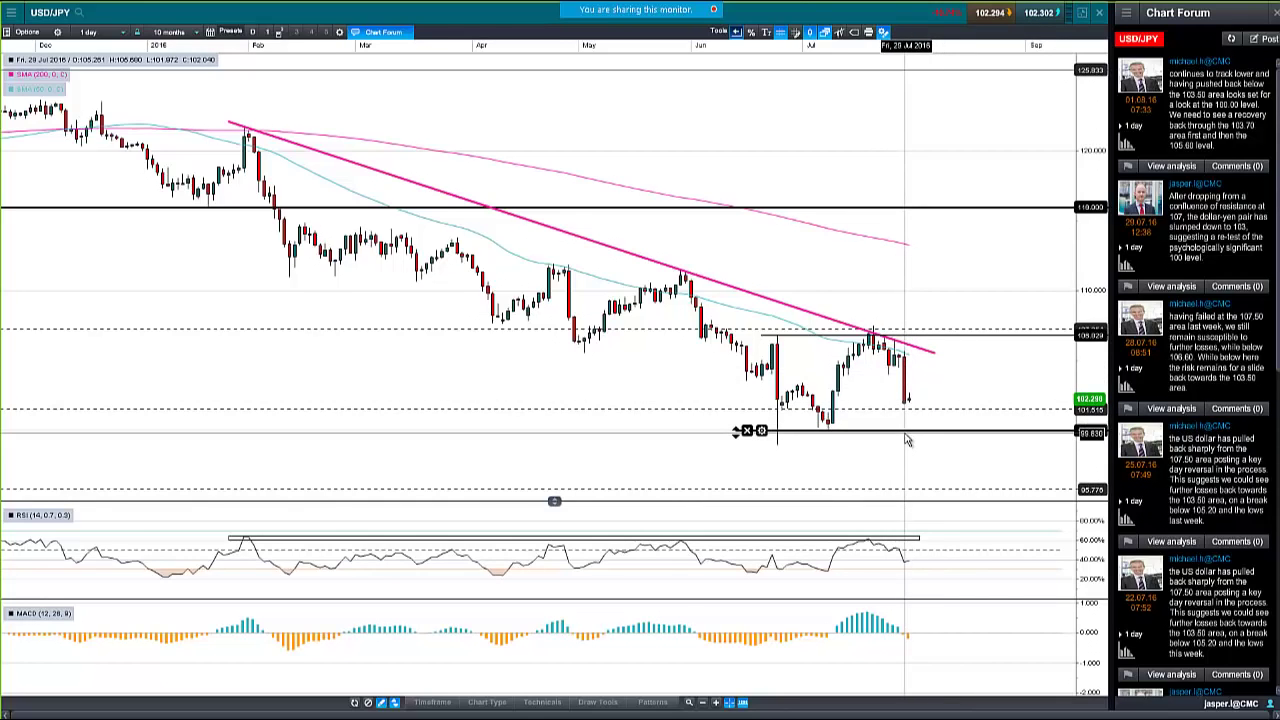
pyautogui.moveTo(907, 437); pyautogui.dragTo(944, 463)
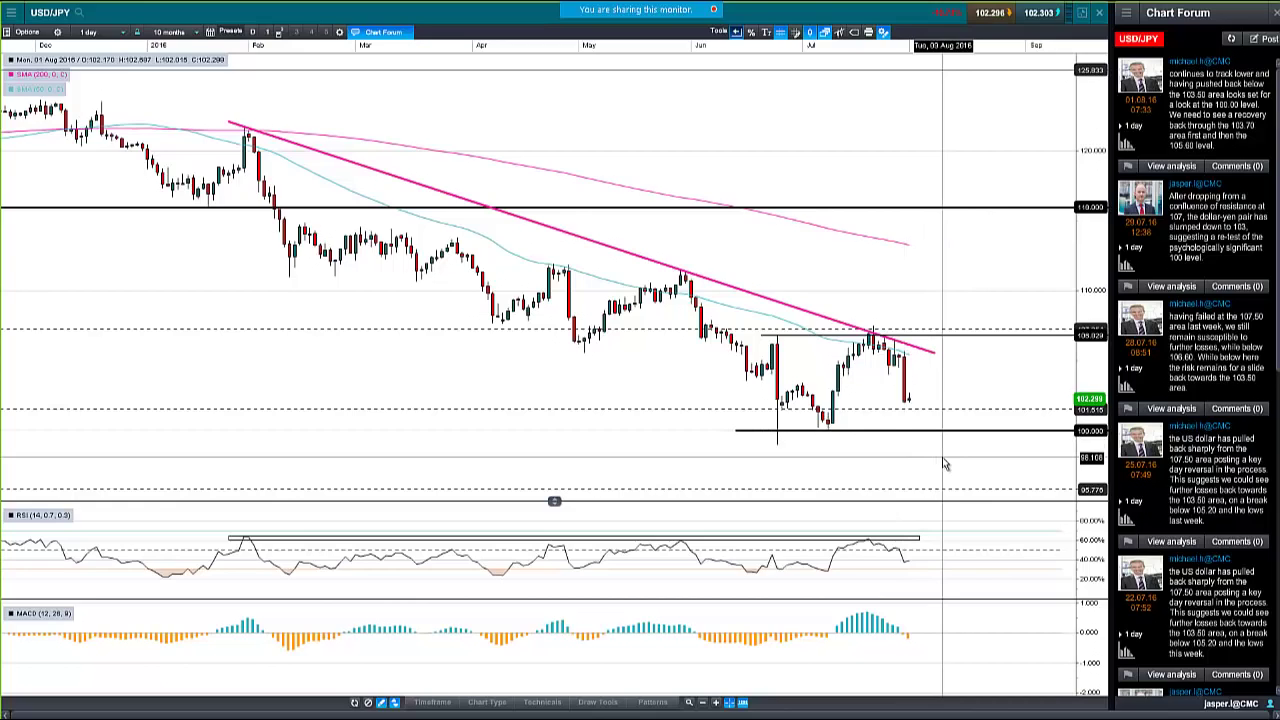
pyautogui.moveTo(908, 437)
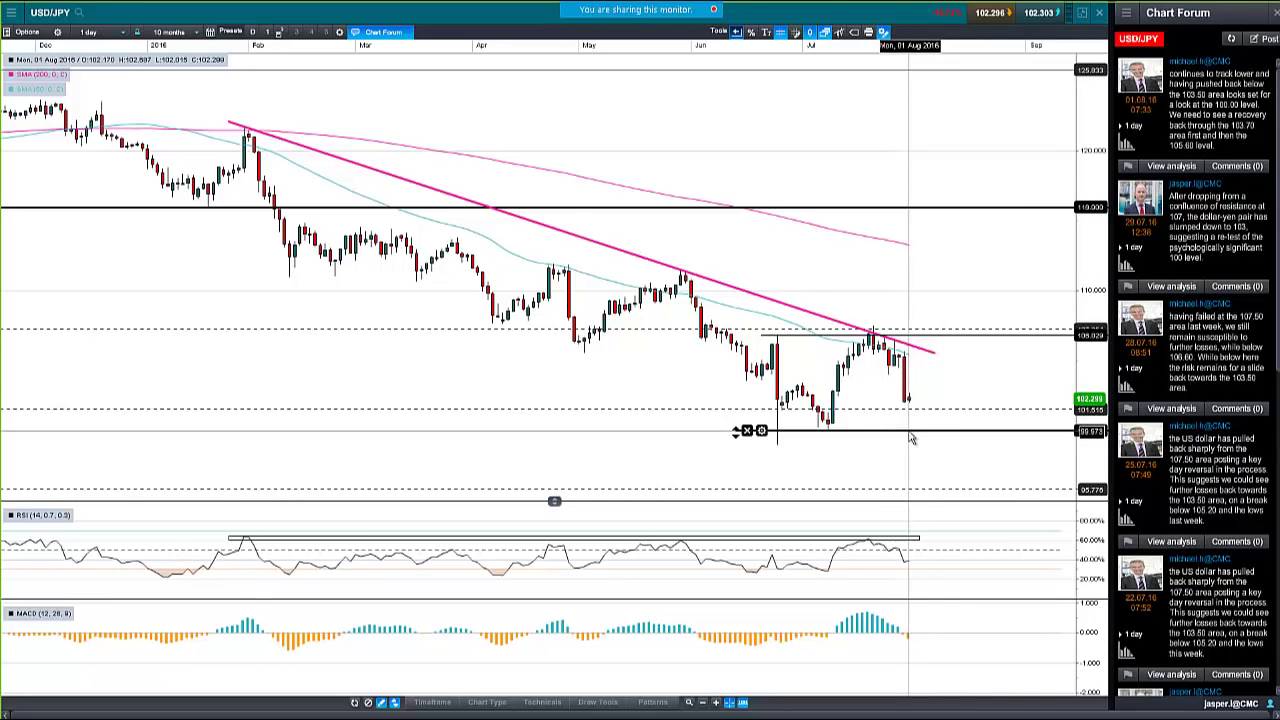
pyautogui.moveTo(911, 437); pyautogui.dragTo(914, 449)
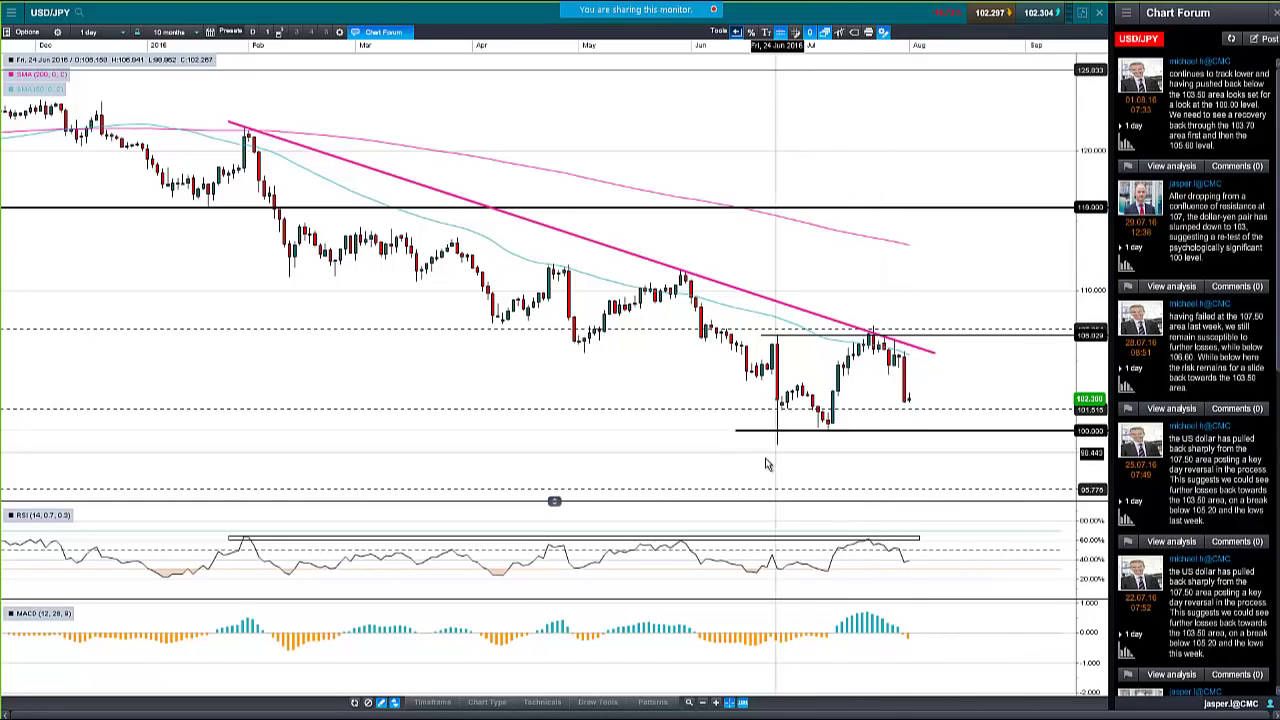
pyautogui.moveTo(780, 461)
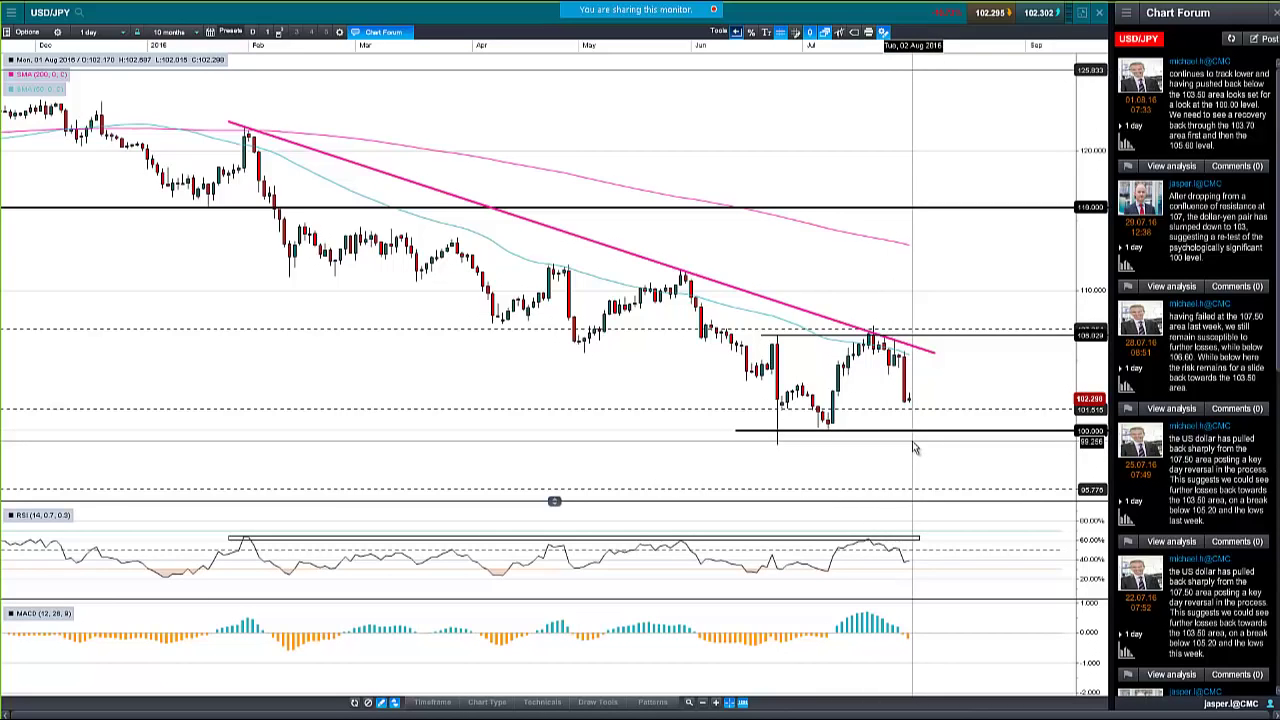
pyautogui.moveTo(916, 448)
pyautogui.mouseDown()
pyautogui.moveTo(910, 415)
pyautogui.moveTo(916, 432)
pyautogui.mouseUp()
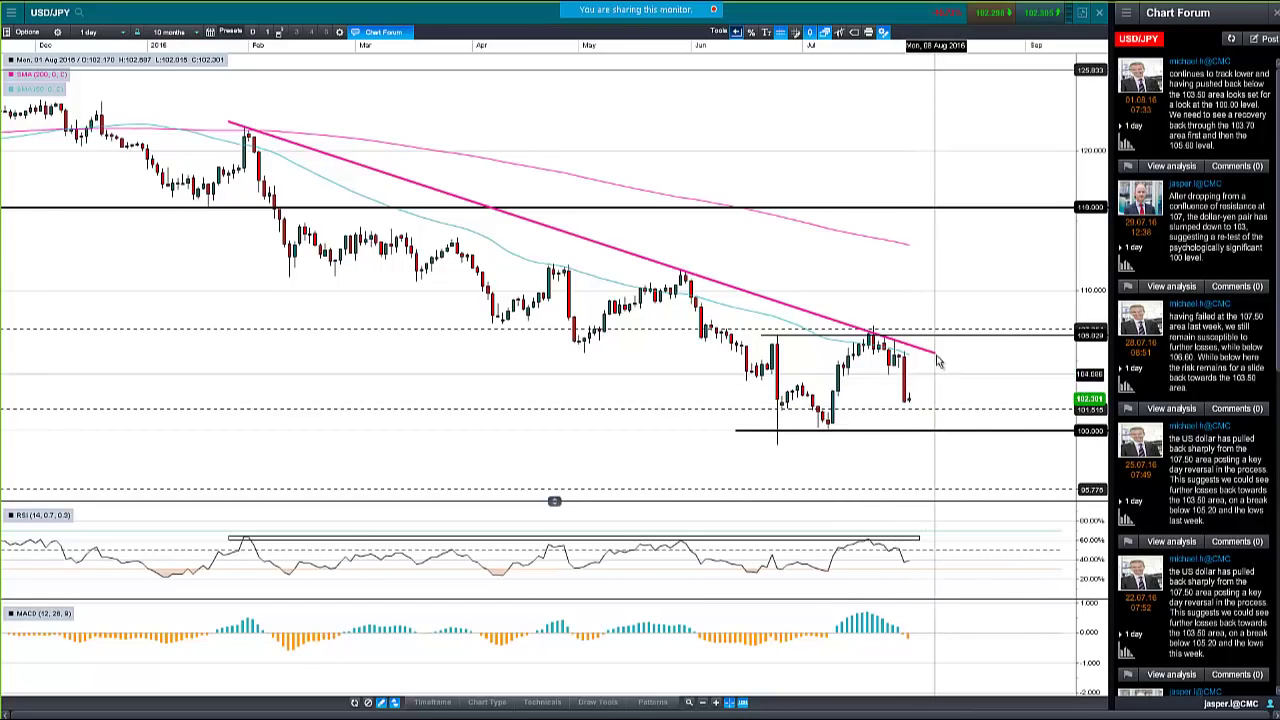
# Inspect the falling USD/JPY trendline at its May and July highs, comparing it with the horizontal resistance and support
pyautogui.moveTo(939, 344); pyautogui.dragTo(940, 343)
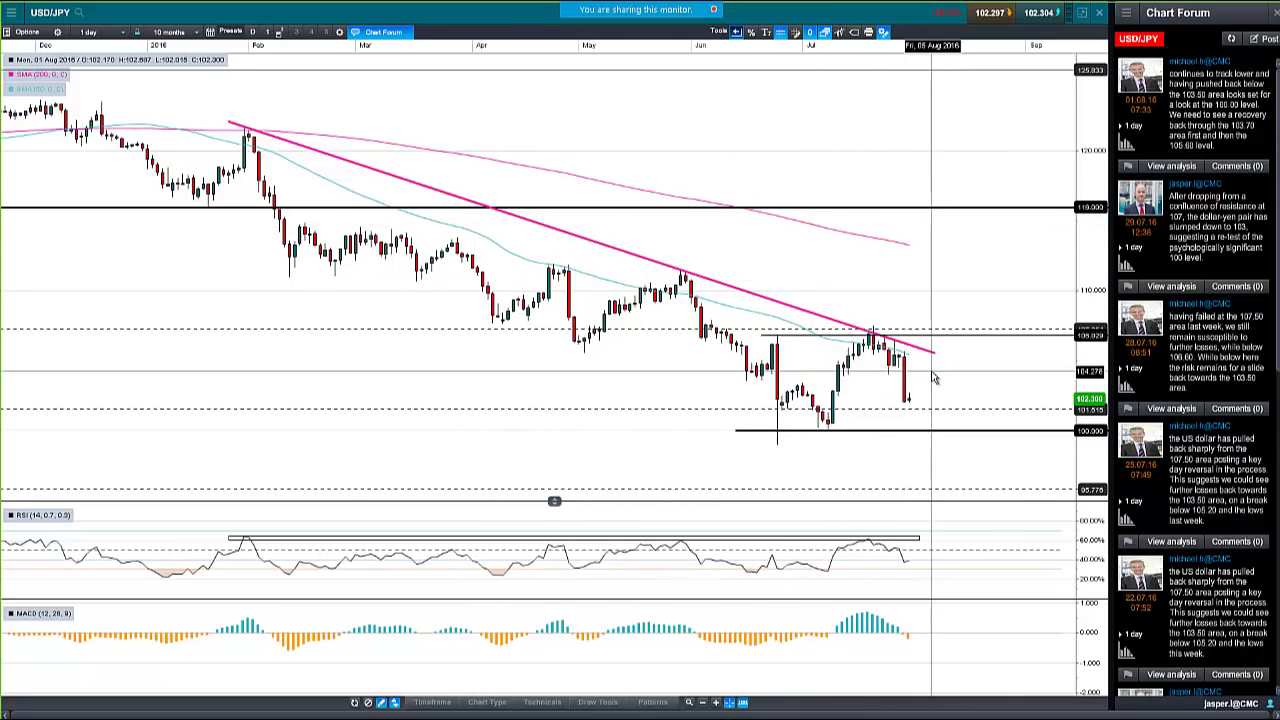
pyautogui.moveTo(910, 430)
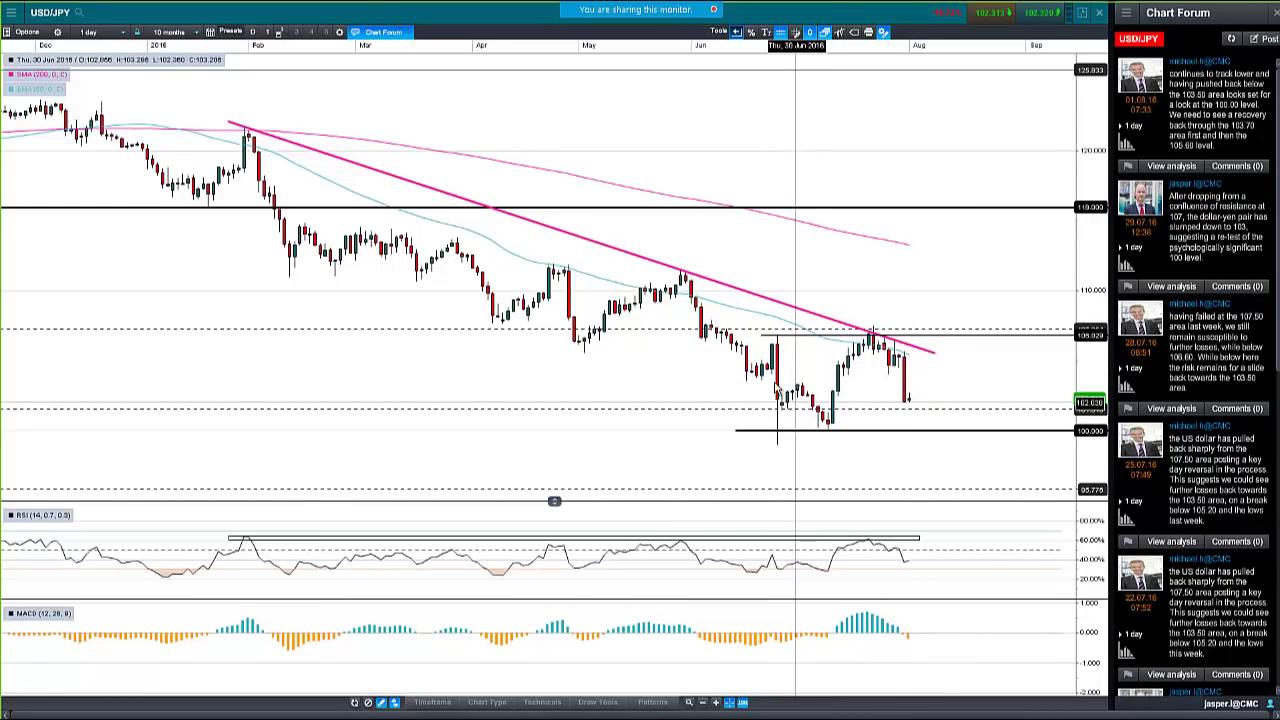
pyautogui.moveTo(884, 342)
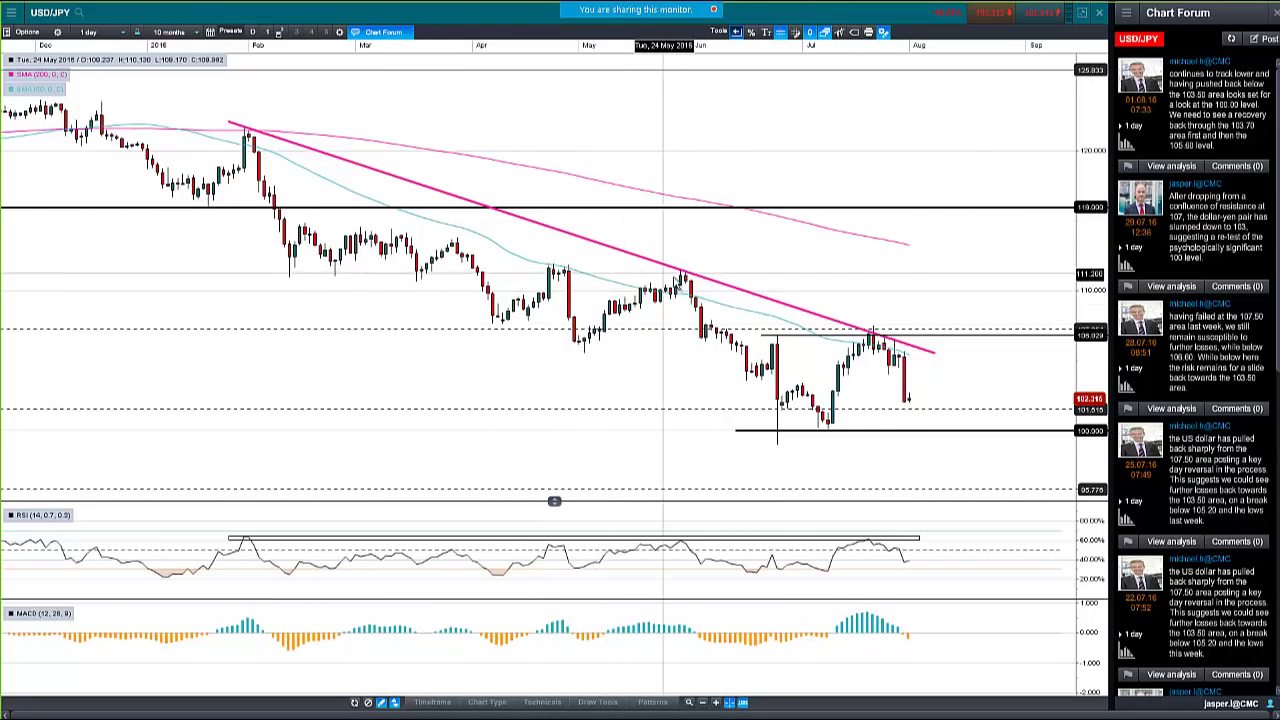
pyautogui.moveTo(684, 272)
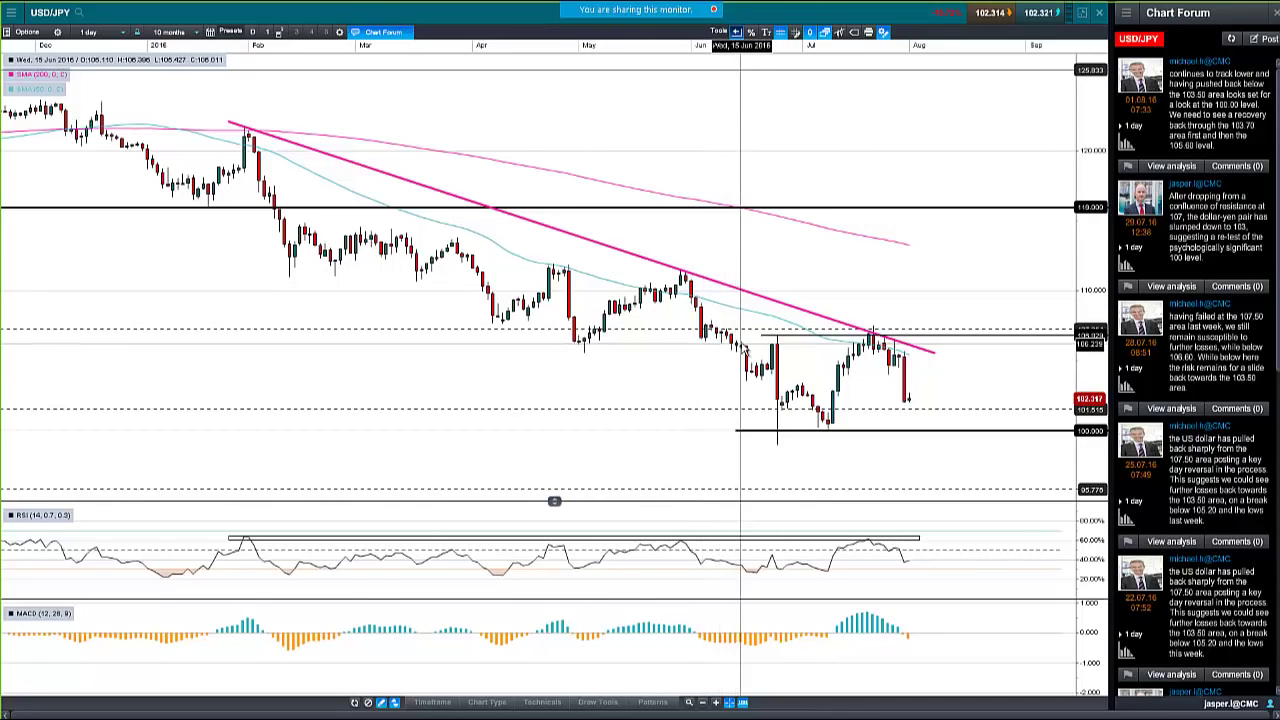
# Close the USD/JPY chart, open the saved EUR/USD chart and close its attached Chart Forum
pyautogui.click(1101, 15)
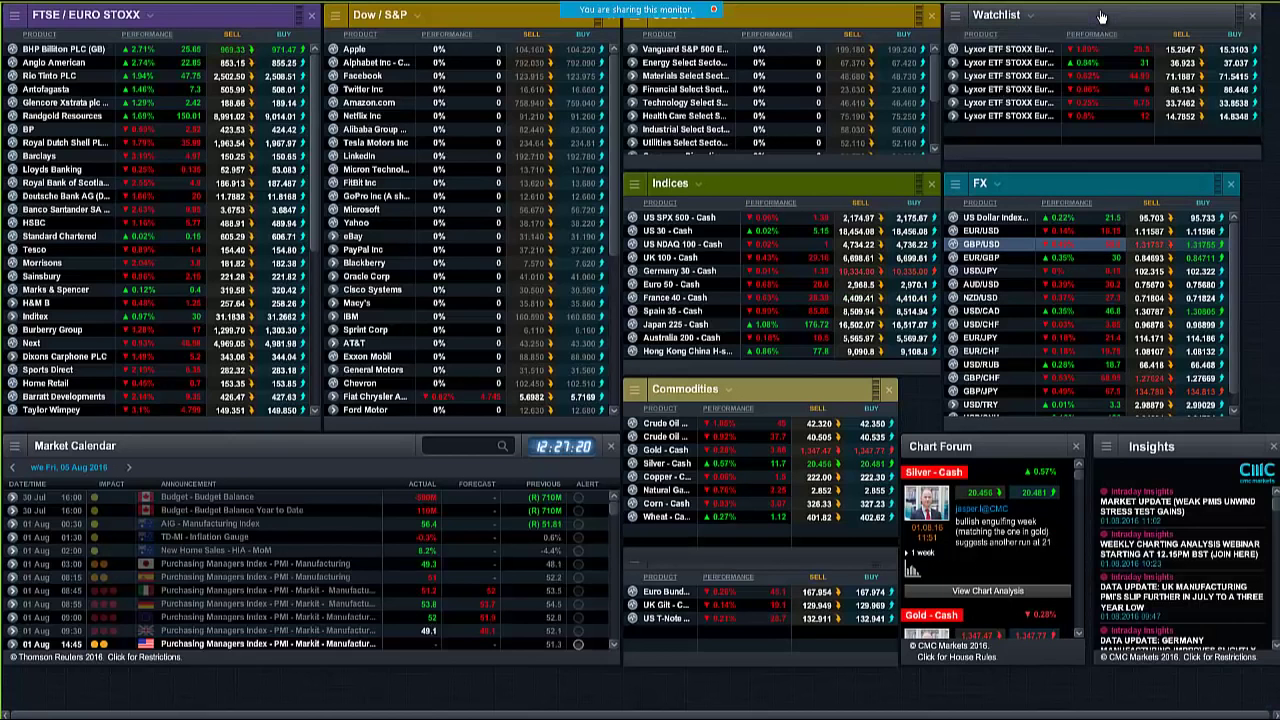
pyautogui.click(955, 264)
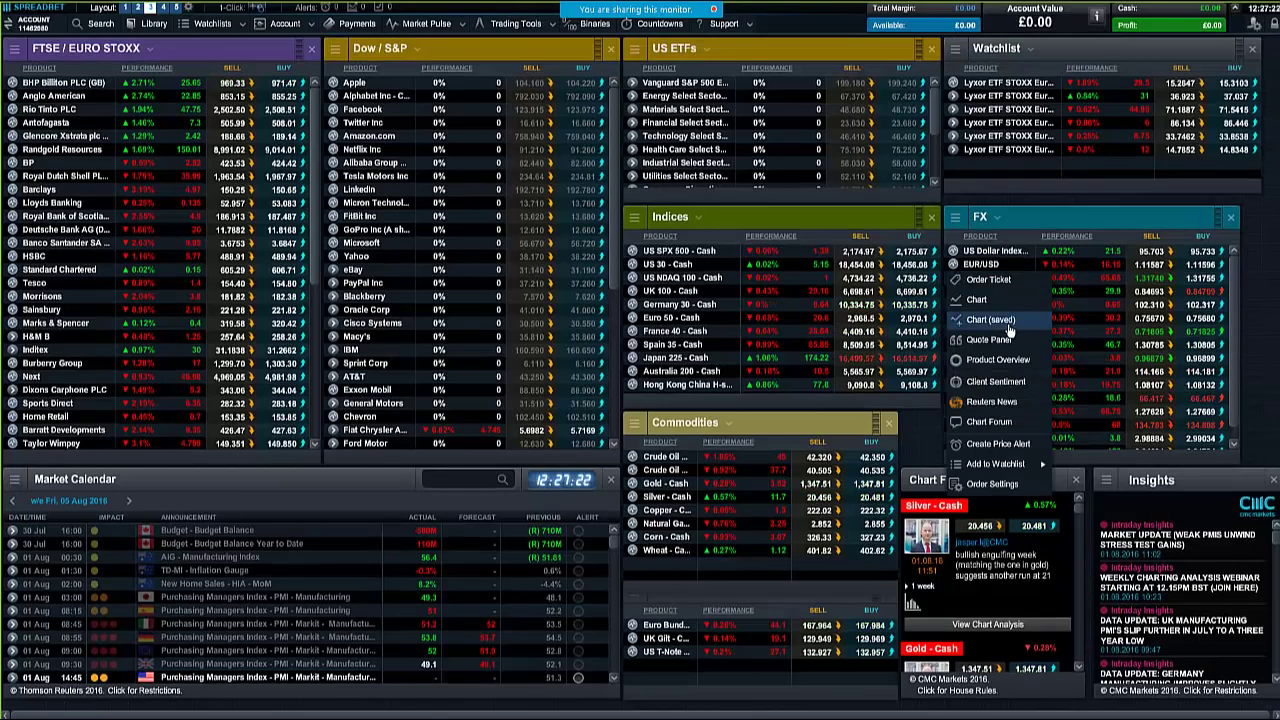
pyautogui.click(1008, 321)
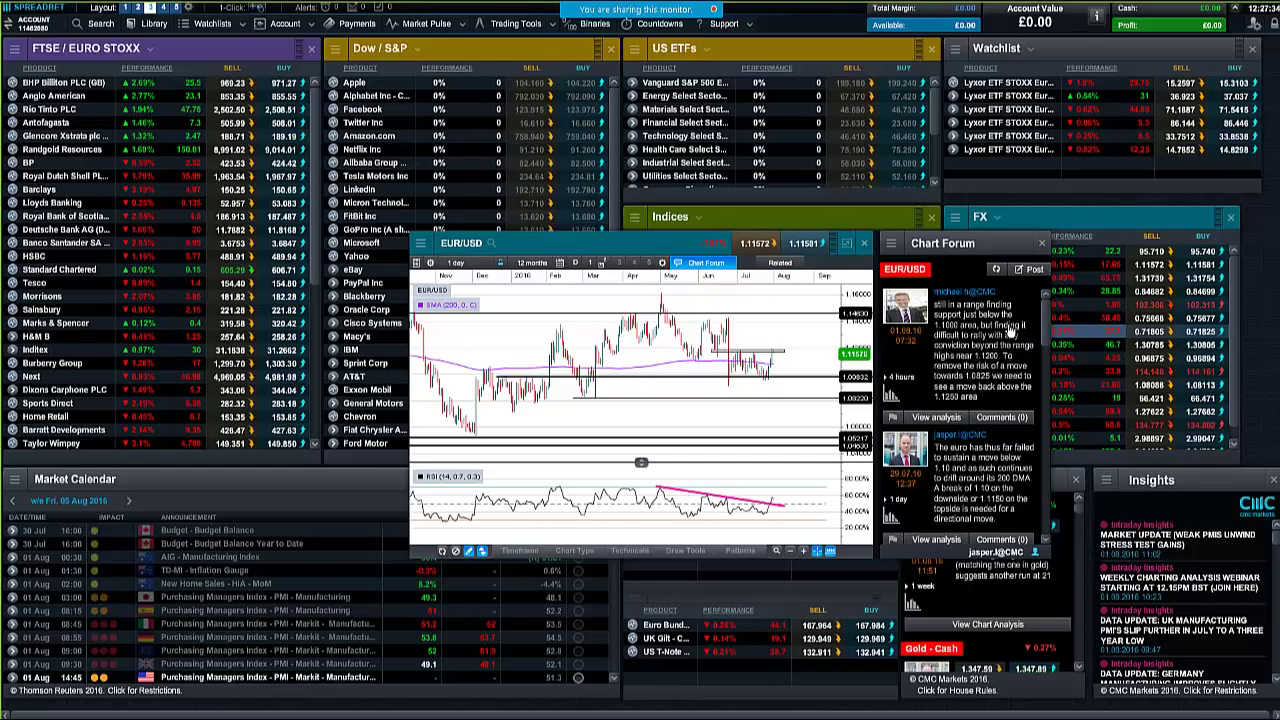
pyautogui.click(1041, 243)
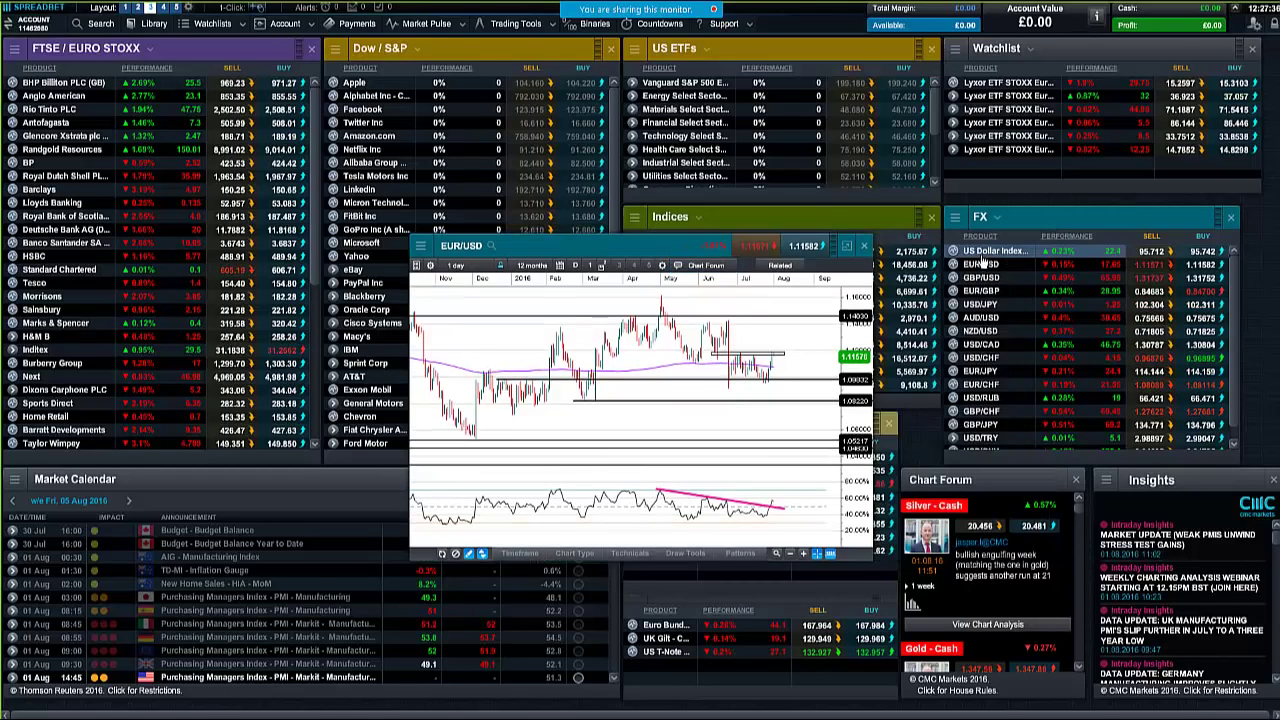
# Maximise the EUR/USD chart and inspect the boxed resistance zone just below 1.12000 at the latest daily candles
pyautogui.click(847, 245)
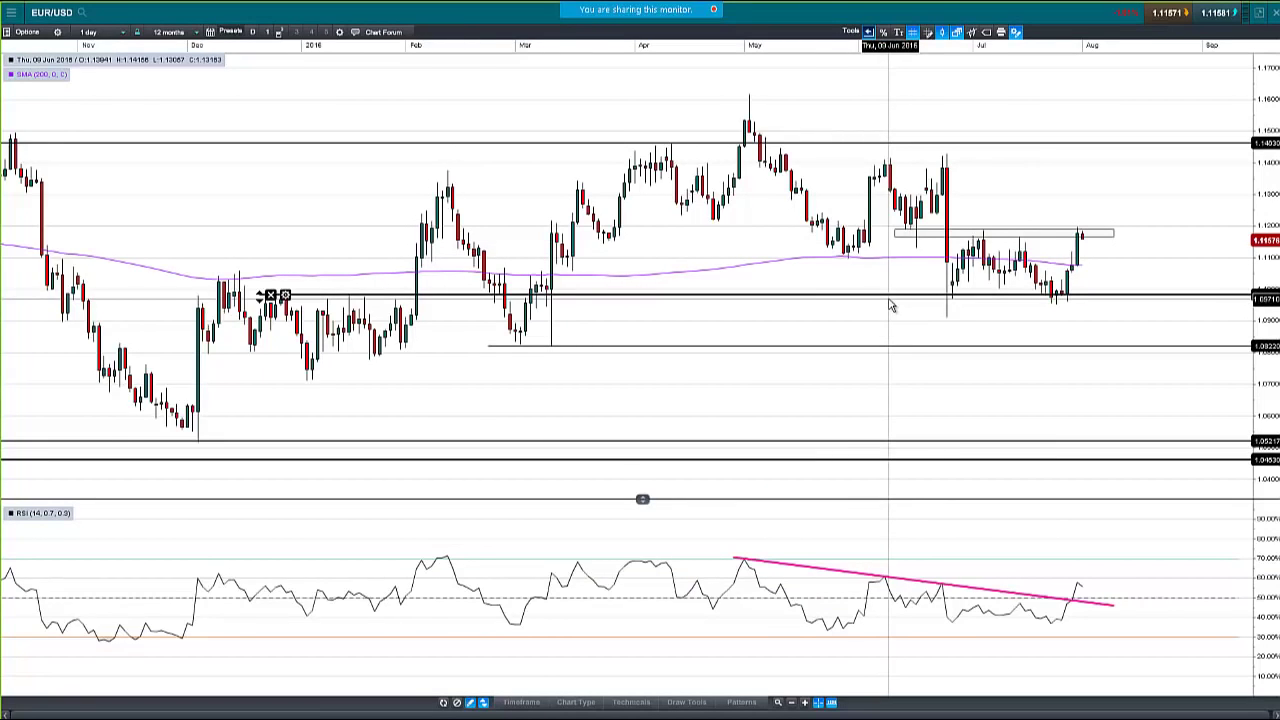
pyautogui.scroll(1, 891, 304)
pyautogui.moveTo(891, 305)
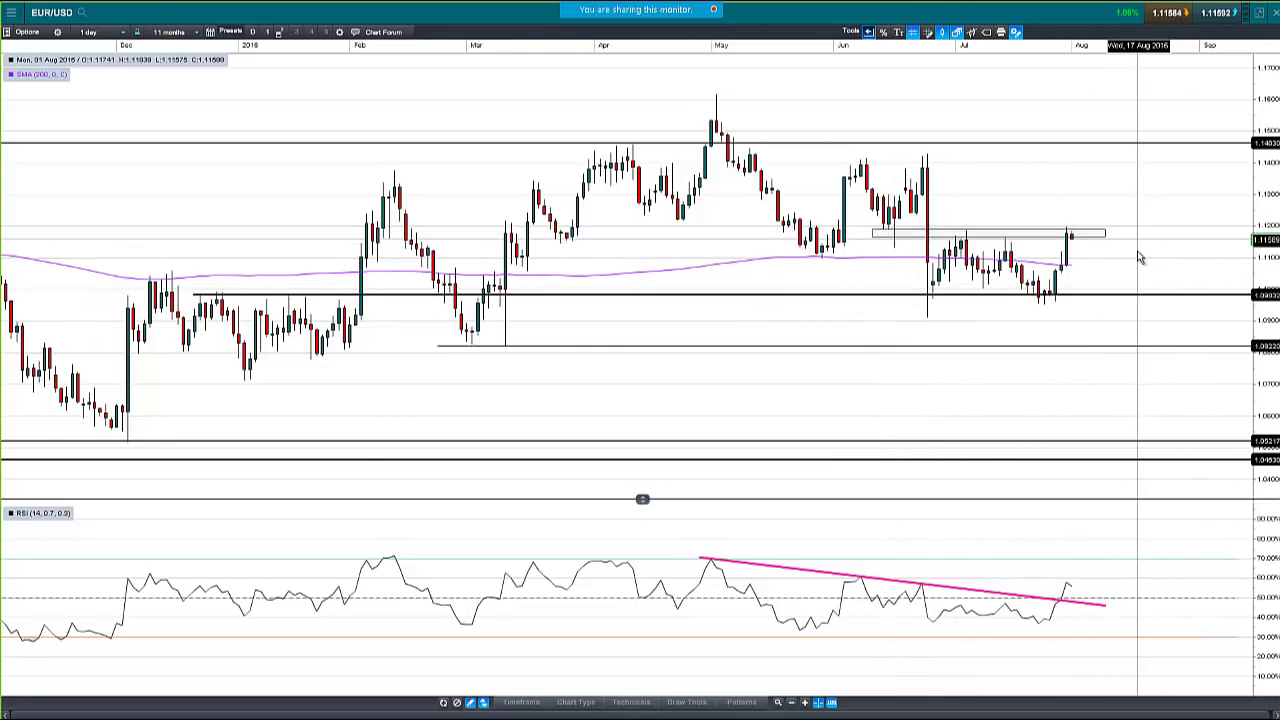
pyautogui.scroll(2, 1155, 252)
pyautogui.scroll(1, 1155, 252)
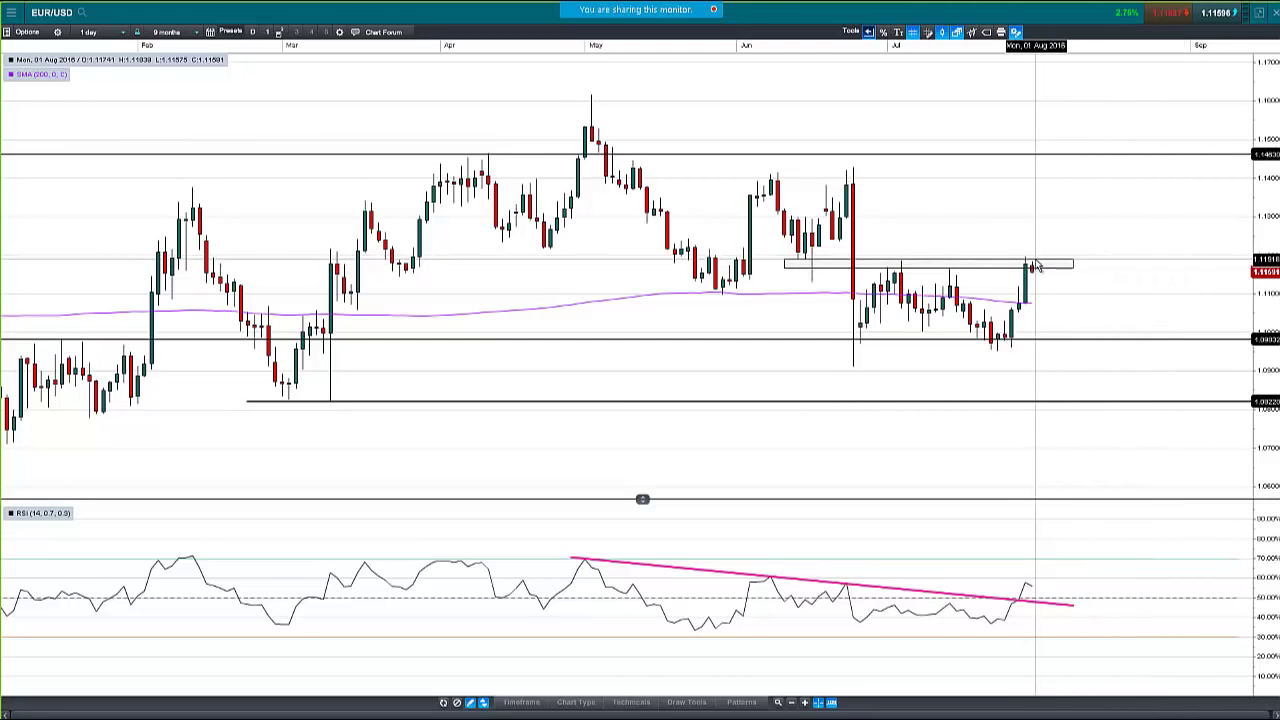
pyautogui.moveTo(1040, 267)
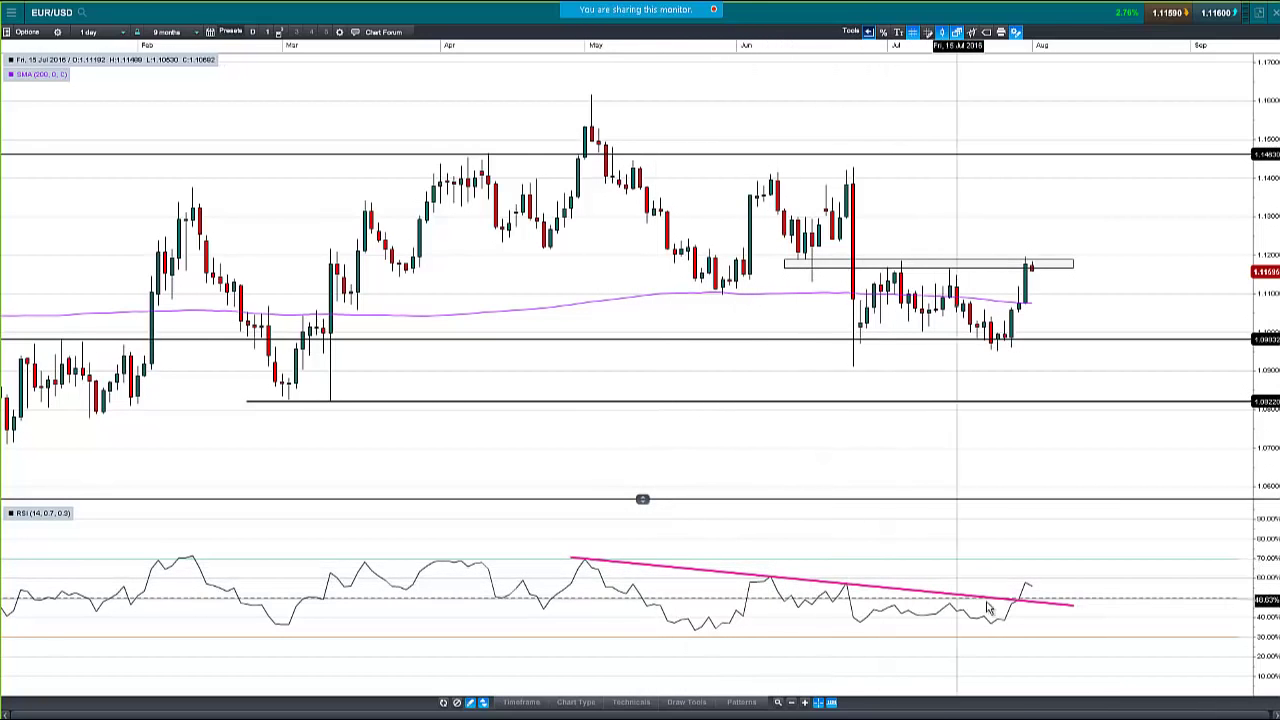
# Compare where the RSI crosses its falling trendline with the late July and 1 August price candles at the boxed resistance zone
pyautogui.click(1016, 602)
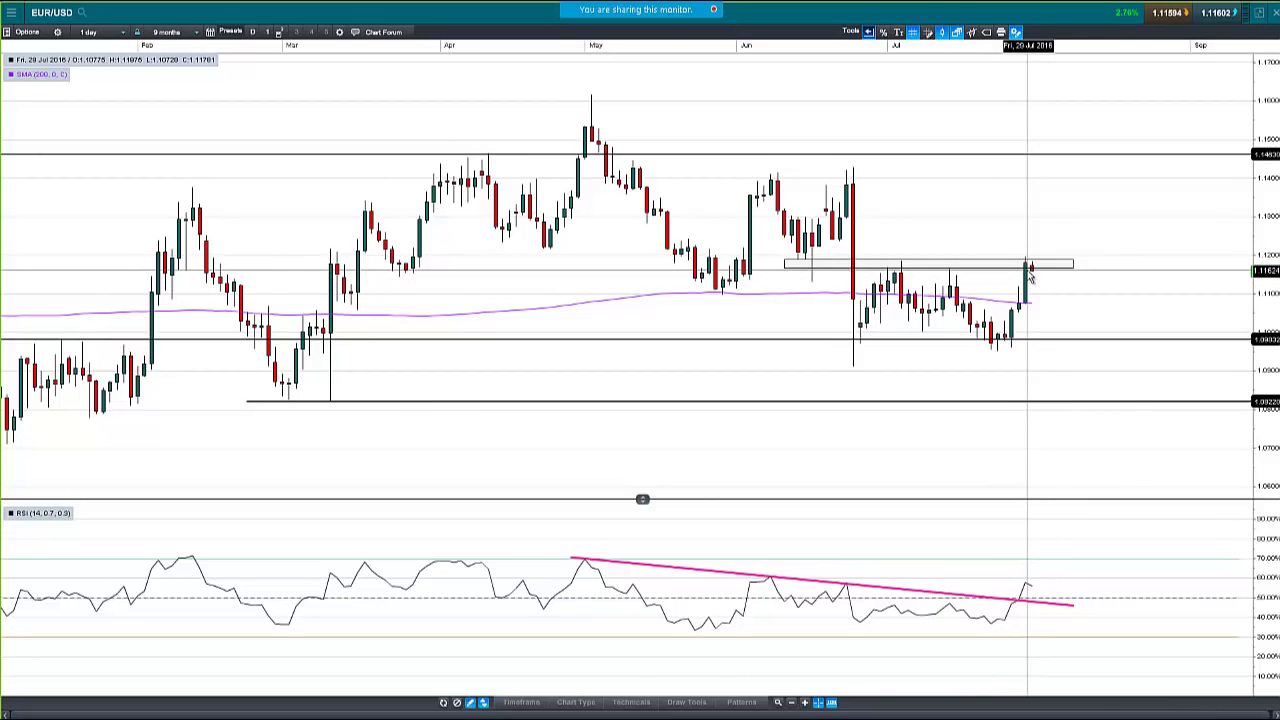
pyautogui.click(1014, 603)
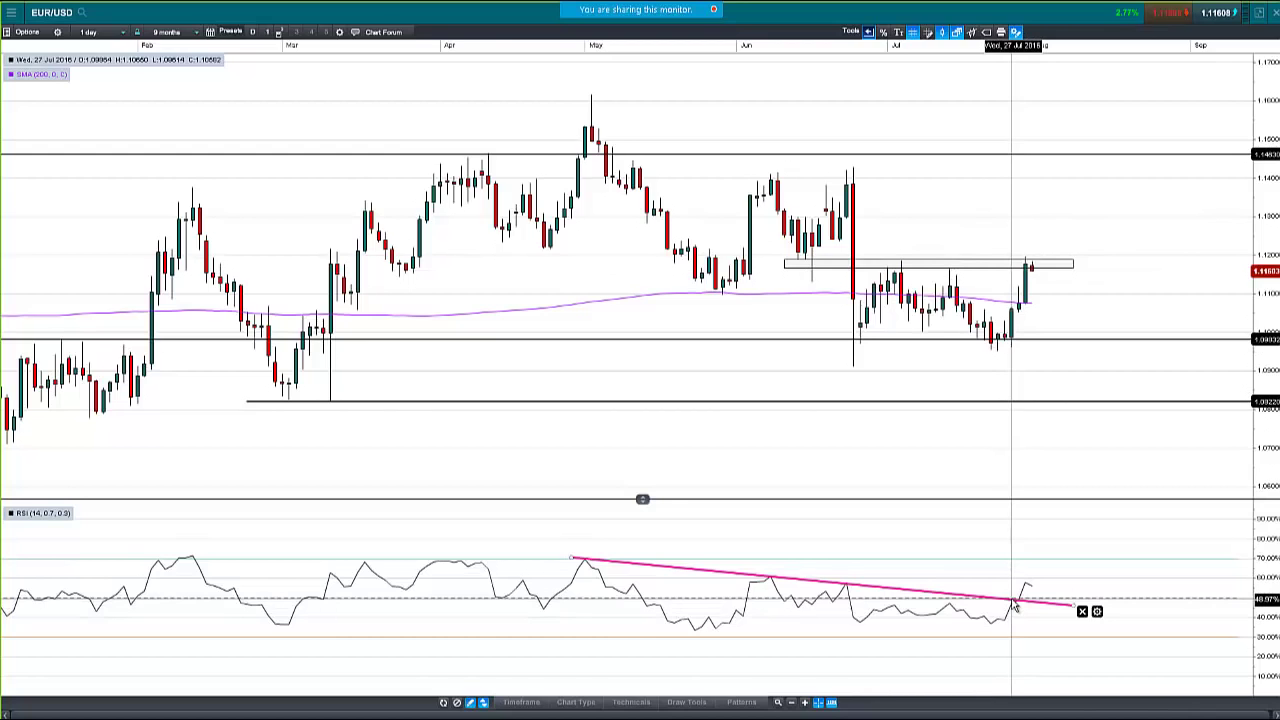
pyautogui.moveTo(1014, 603)
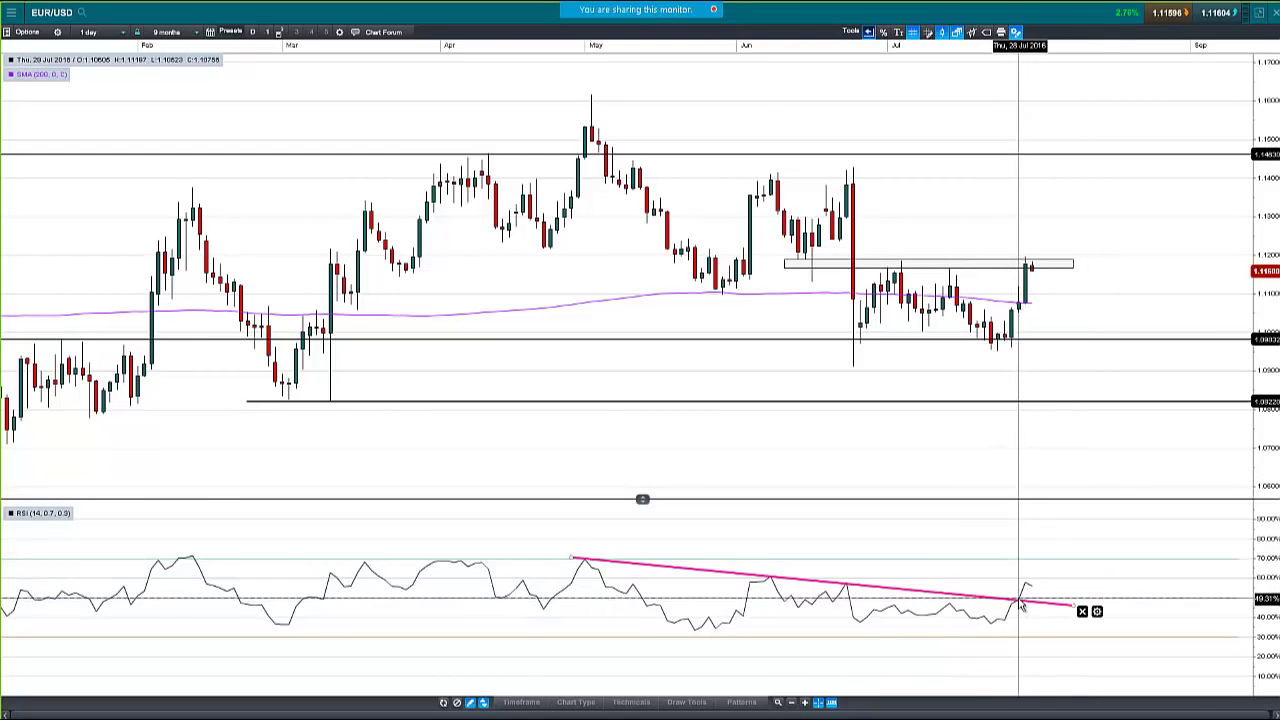
pyautogui.click(1062, 438)
pyautogui.click(1035, 268)
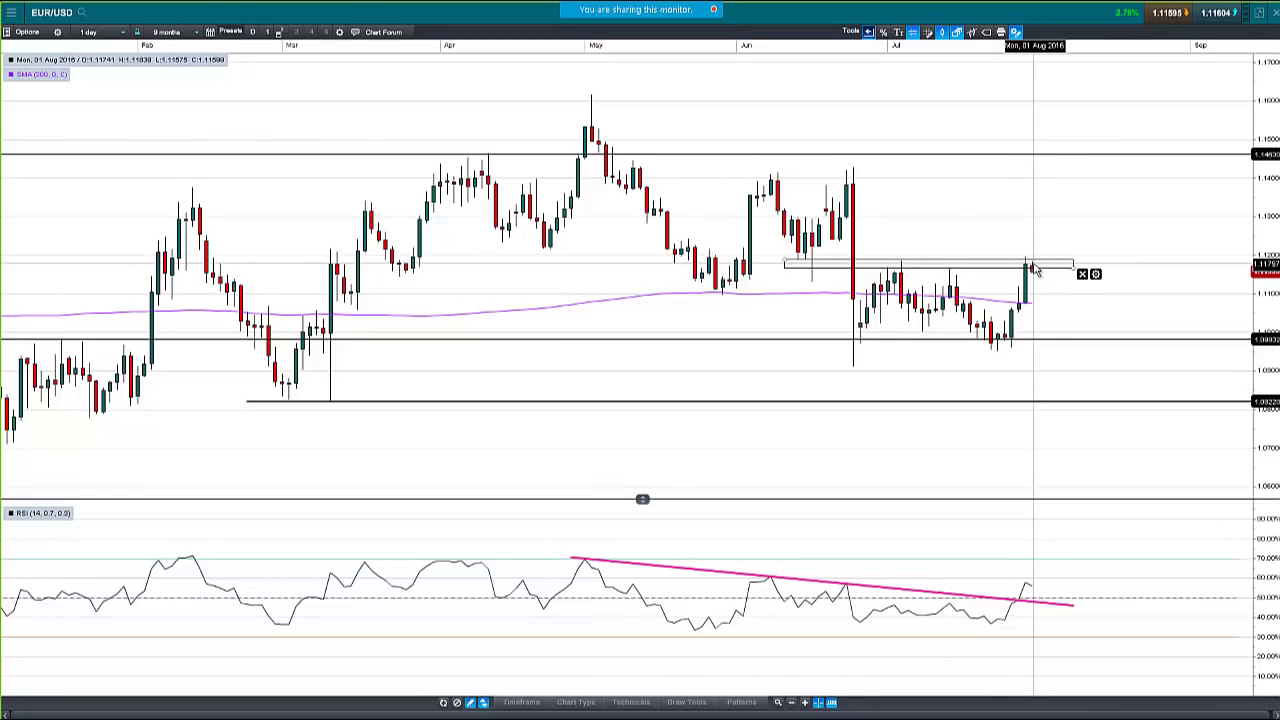
pyautogui.moveTo(1035, 268)
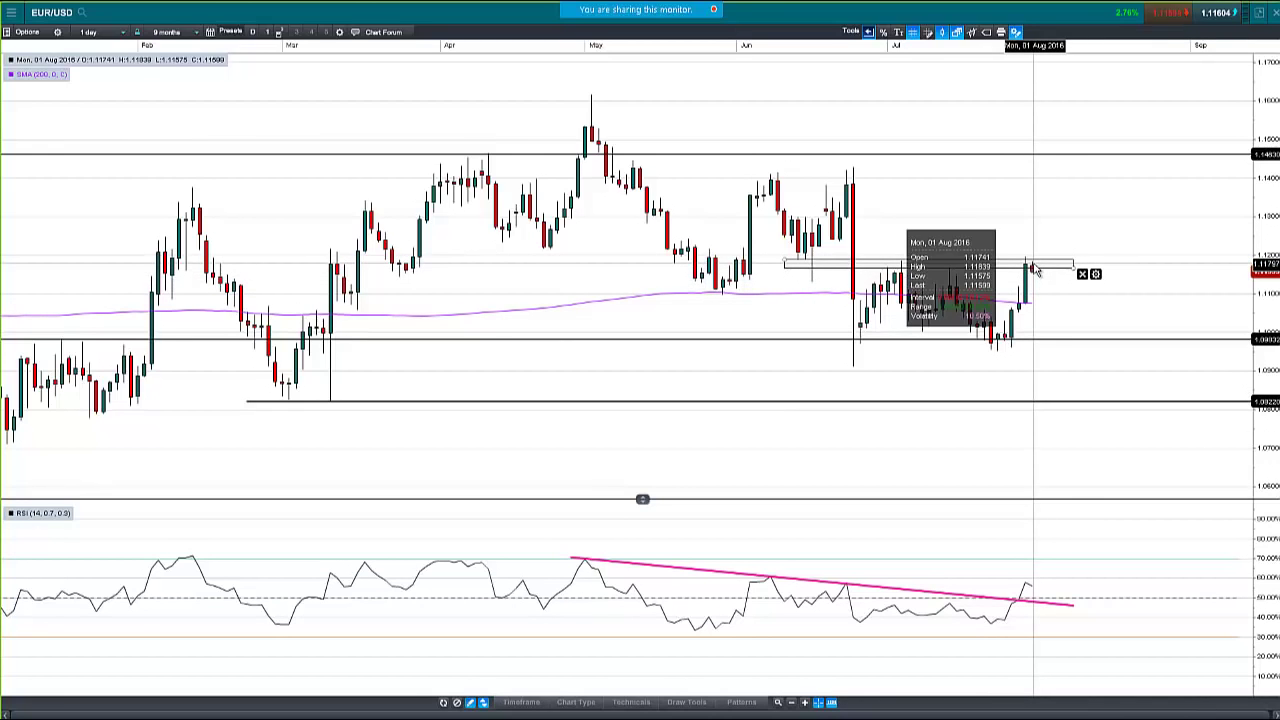
pyautogui.click(1083, 440)
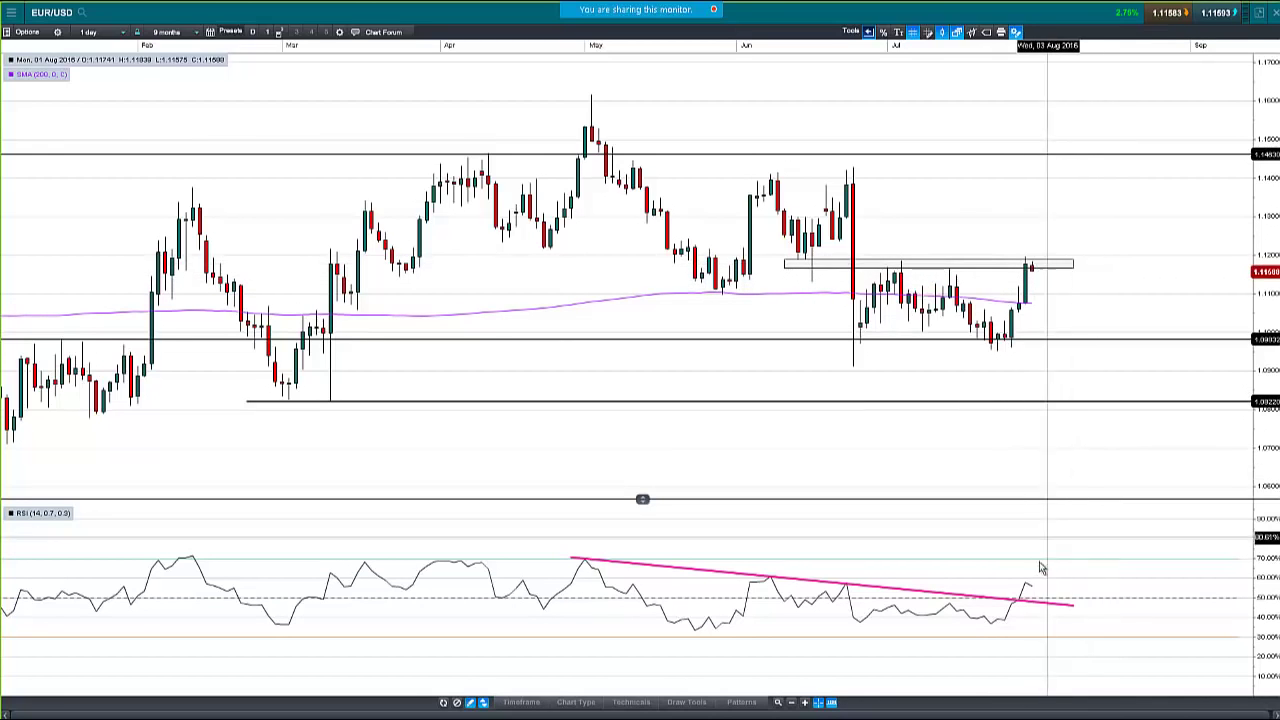
pyautogui.click(1040, 602)
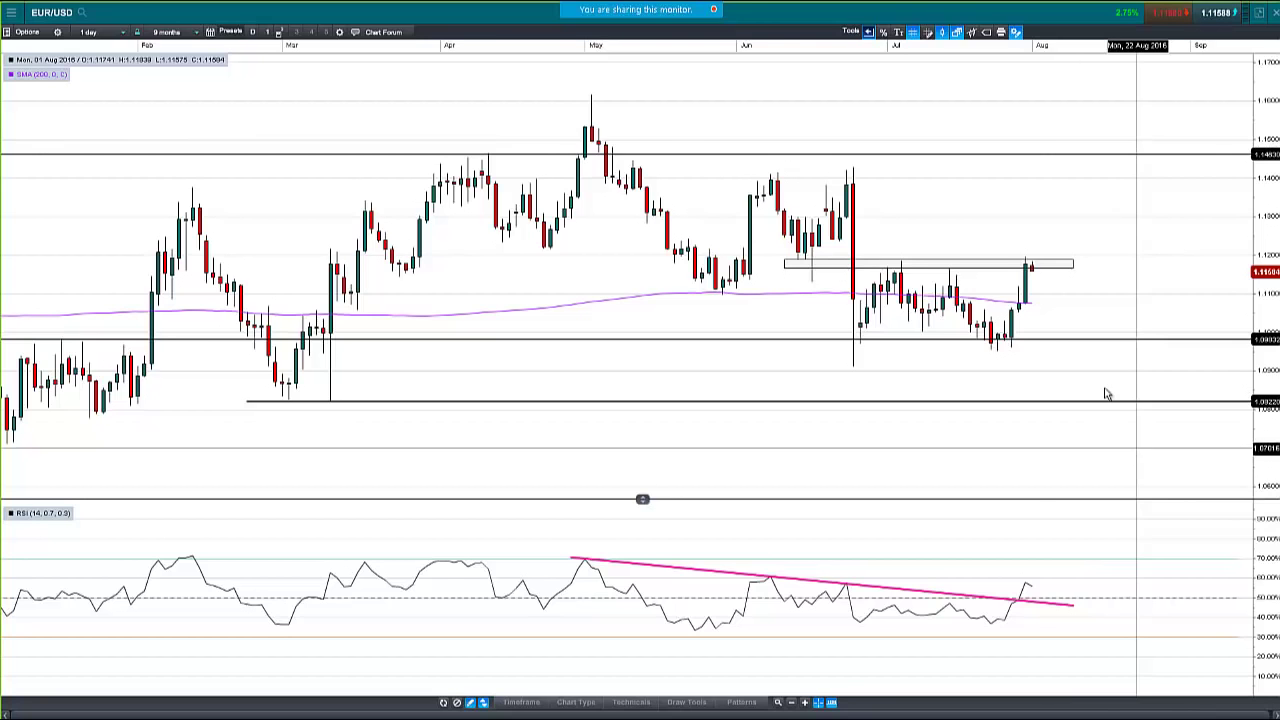
# View the EUR/USD chart on the 1 week interval and examine the sideways range since early 2015 and the RSI
pyautogui.scroll(-3, 1094, 366)
pyautogui.scroll(-3, 1094, 366)
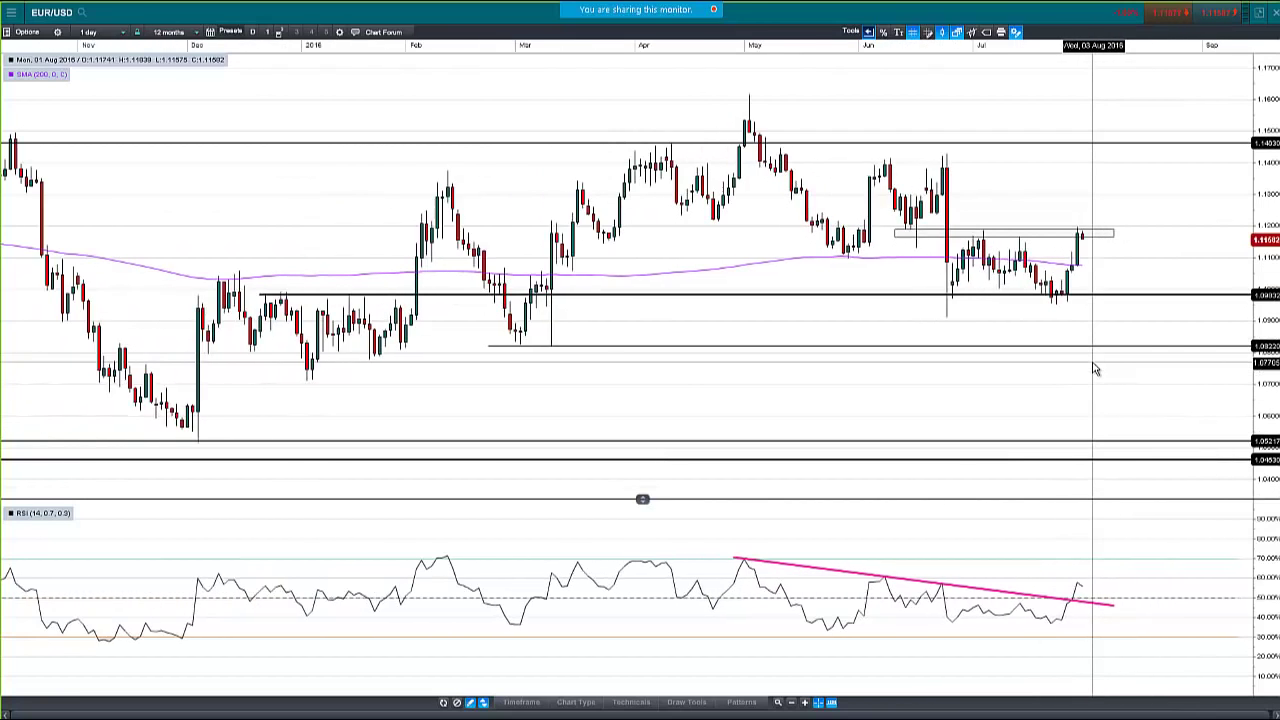
pyautogui.click(88, 32)
pyautogui.click(124, 254)
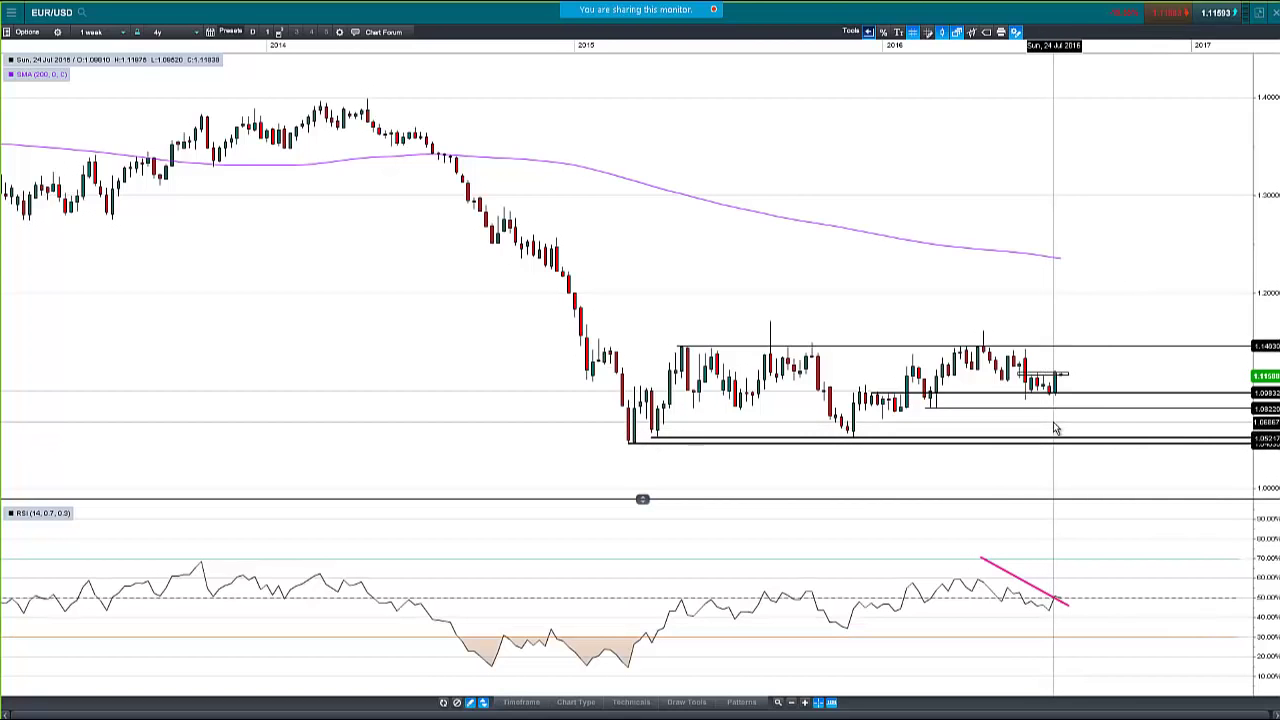
pyautogui.scroll(1, 1054, 429)
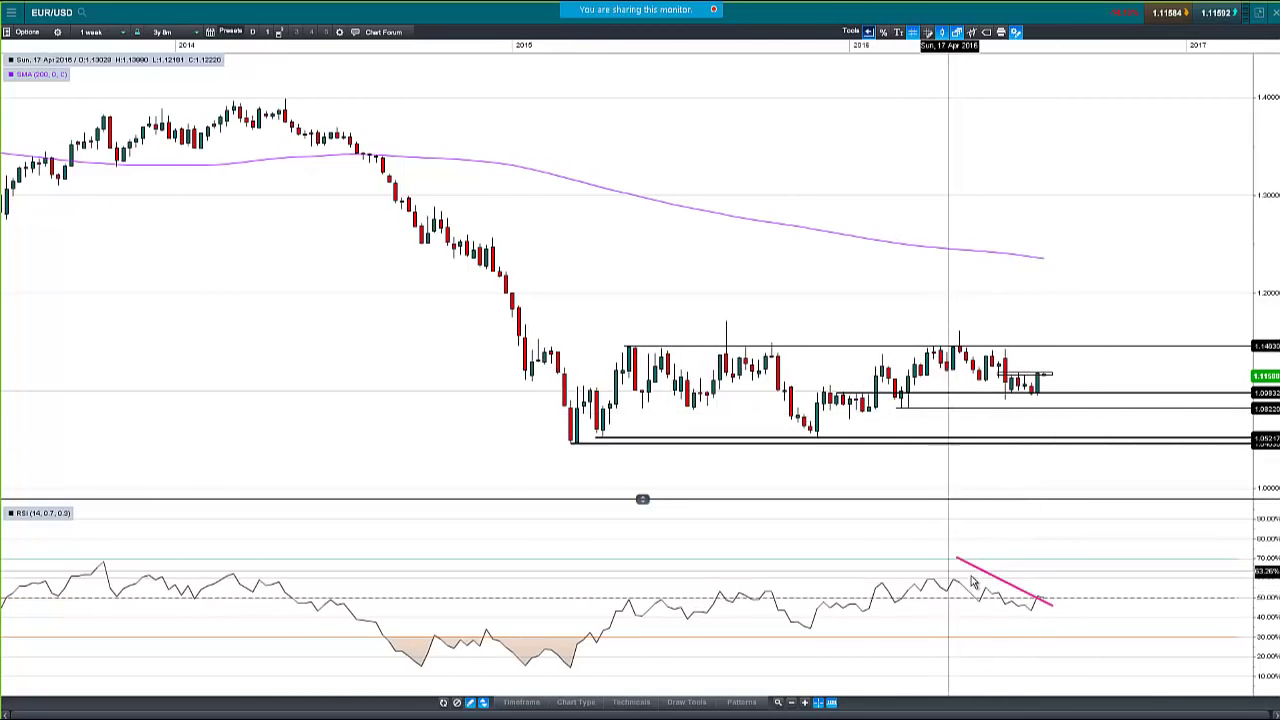
# Return the EUR/USD chart to the 1 day interval and inspect the 1 August candle and the falling RSI trendline
pyautogui.click(90, 33)
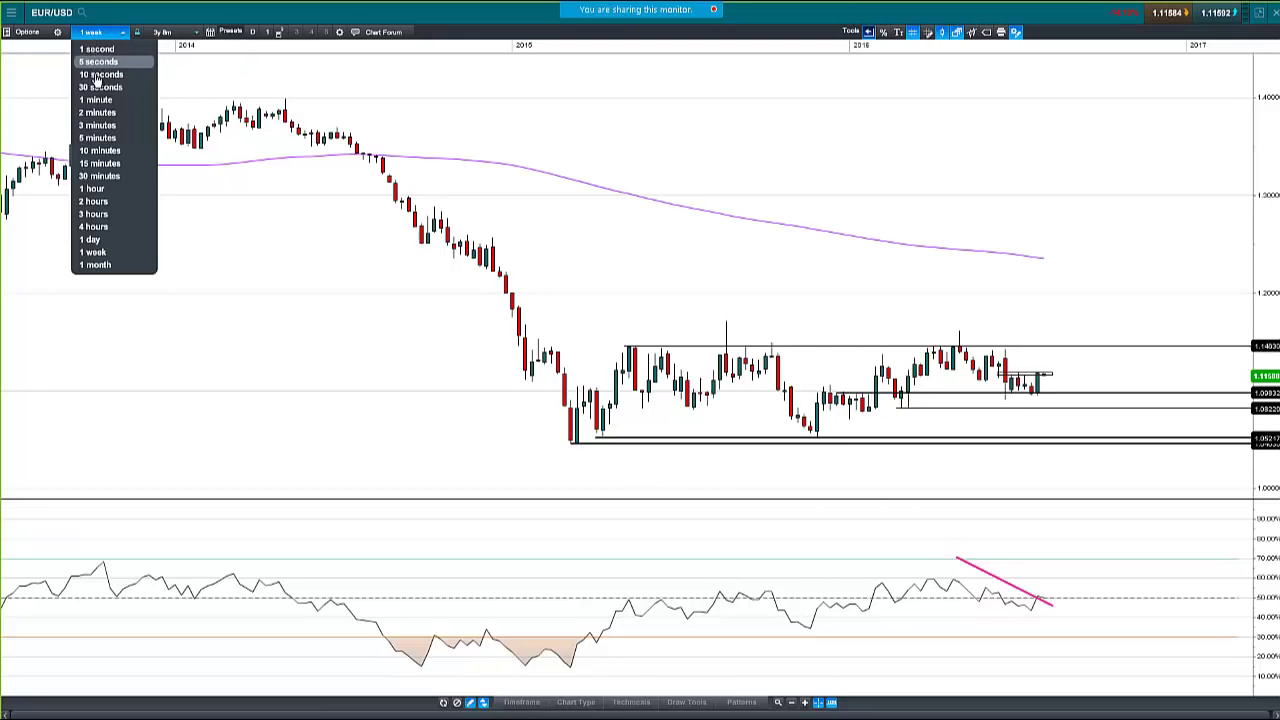
pyautogui.click(100, 241)
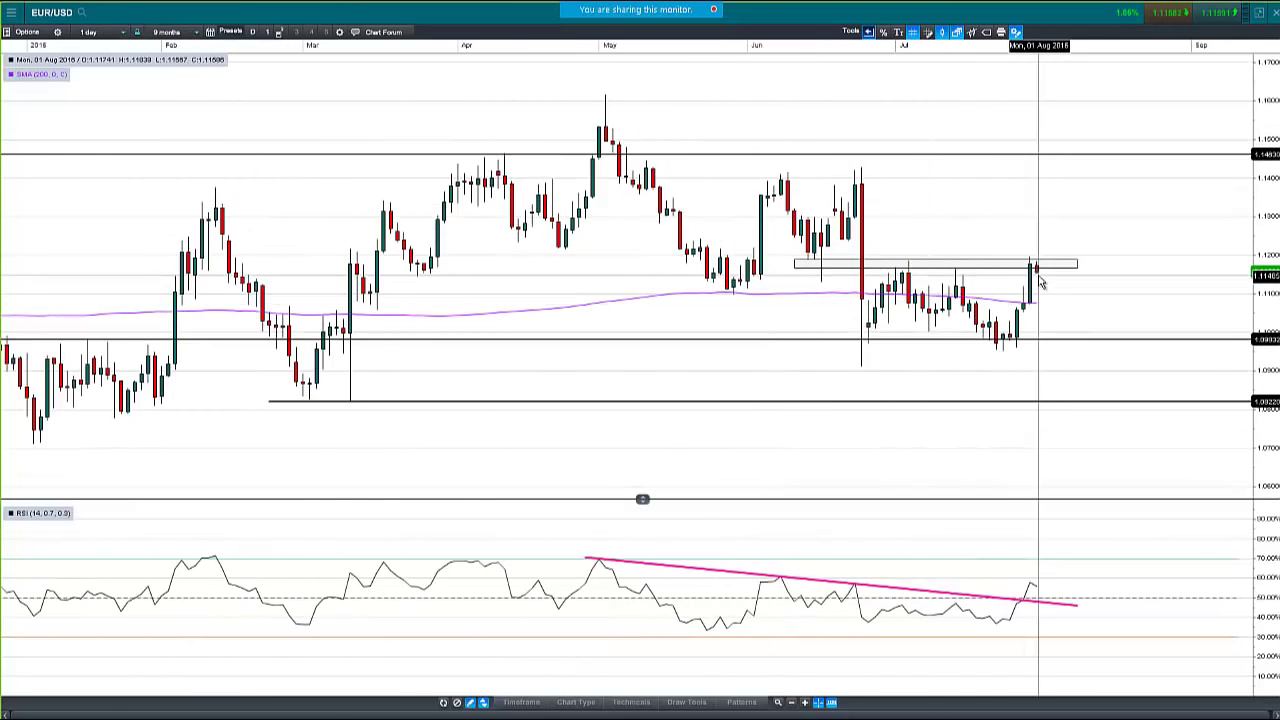
pyautogui.moveTo(1040, 283)
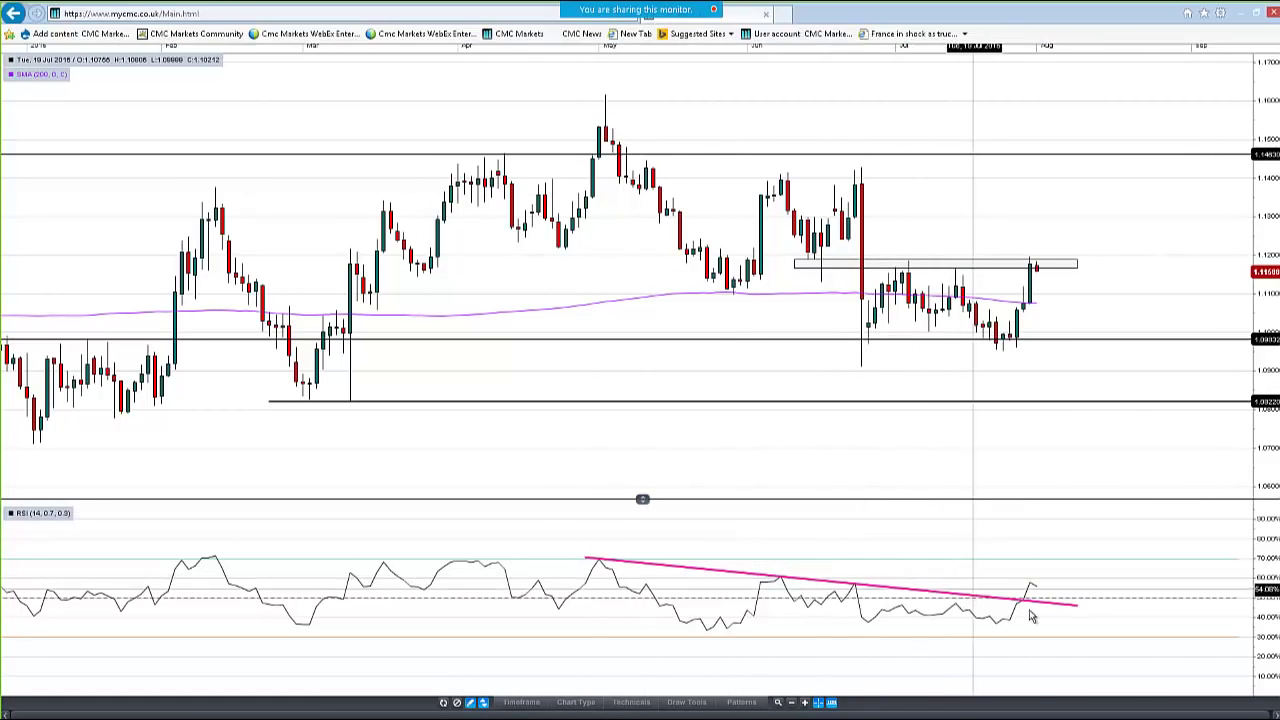
pyautogui.click(1040, 605)
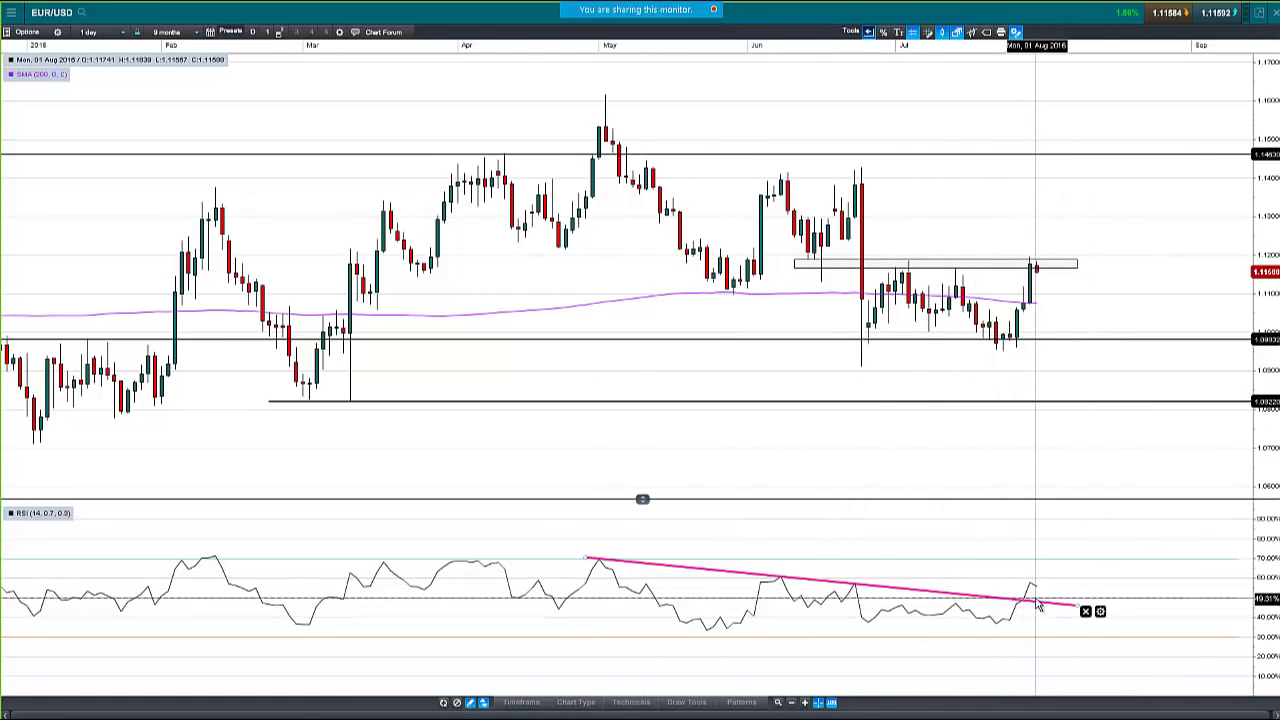
pyautogui.moveTo(1040, 605)
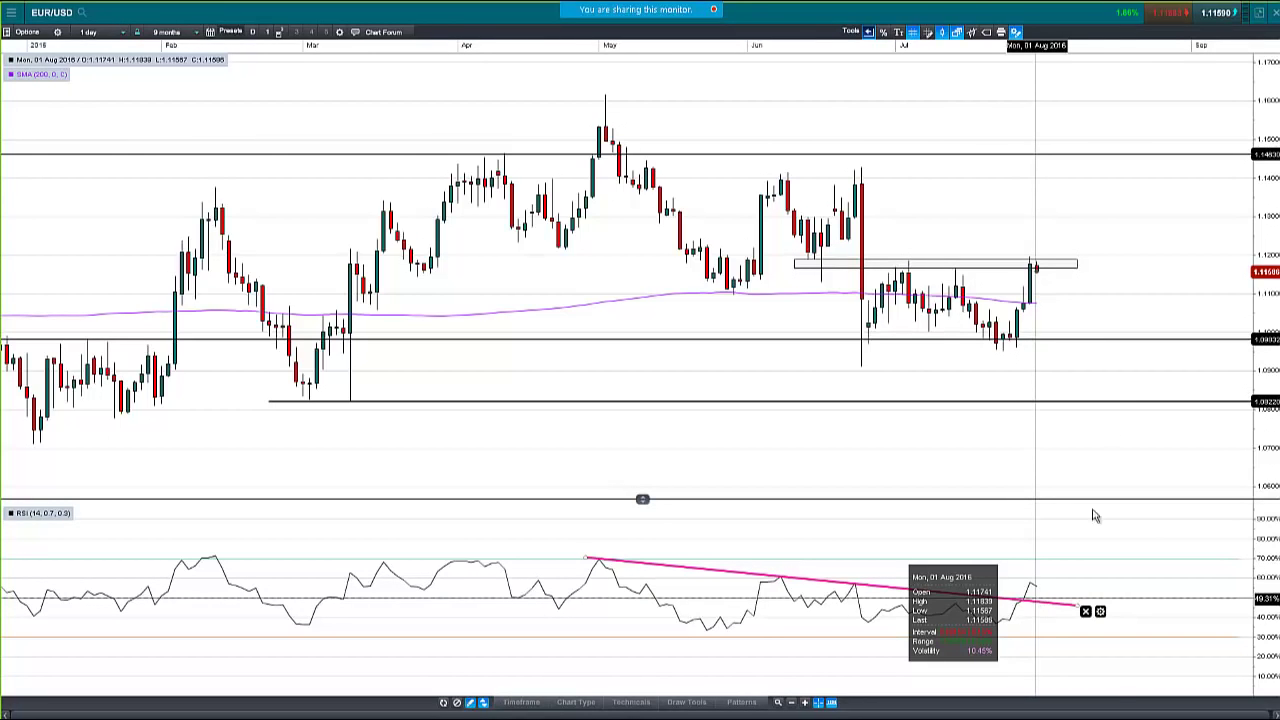
# Close the EUR/USD chart, open the saved EUR/GBP chart and close its attached Chart Forum
pyautogui.click(1274, 12)
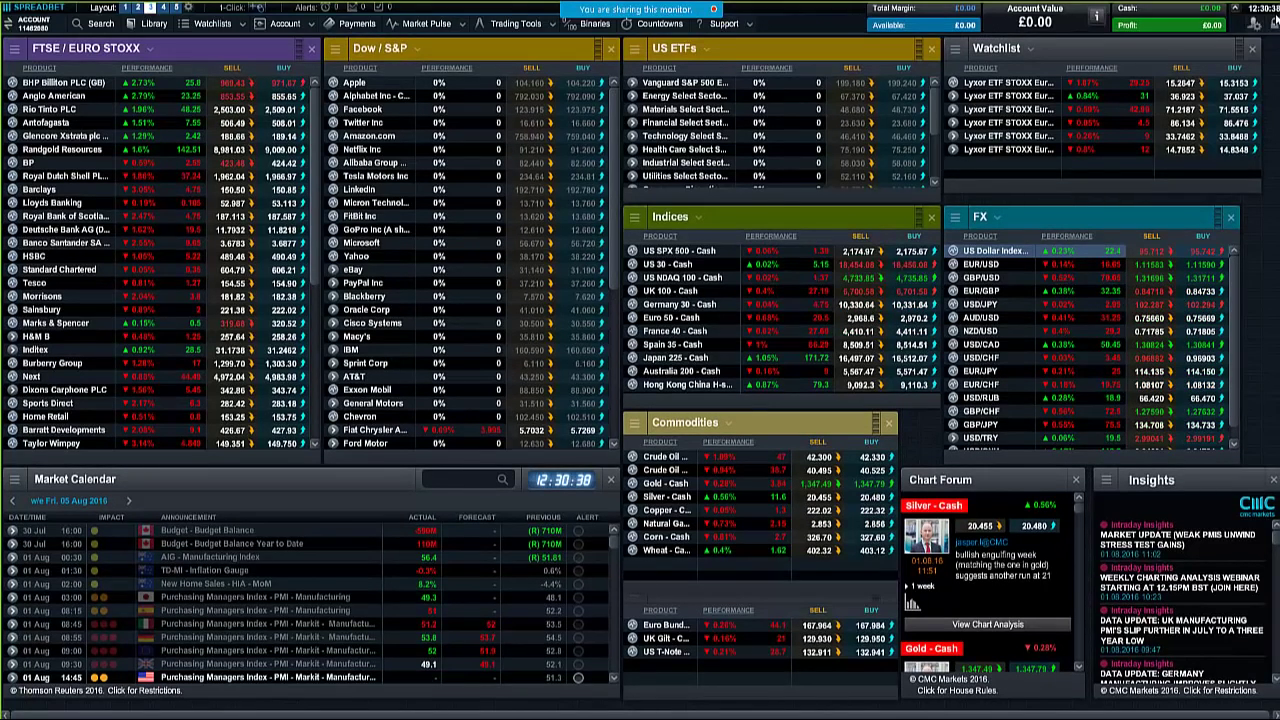
pyautogui.rightClick(966, 291)
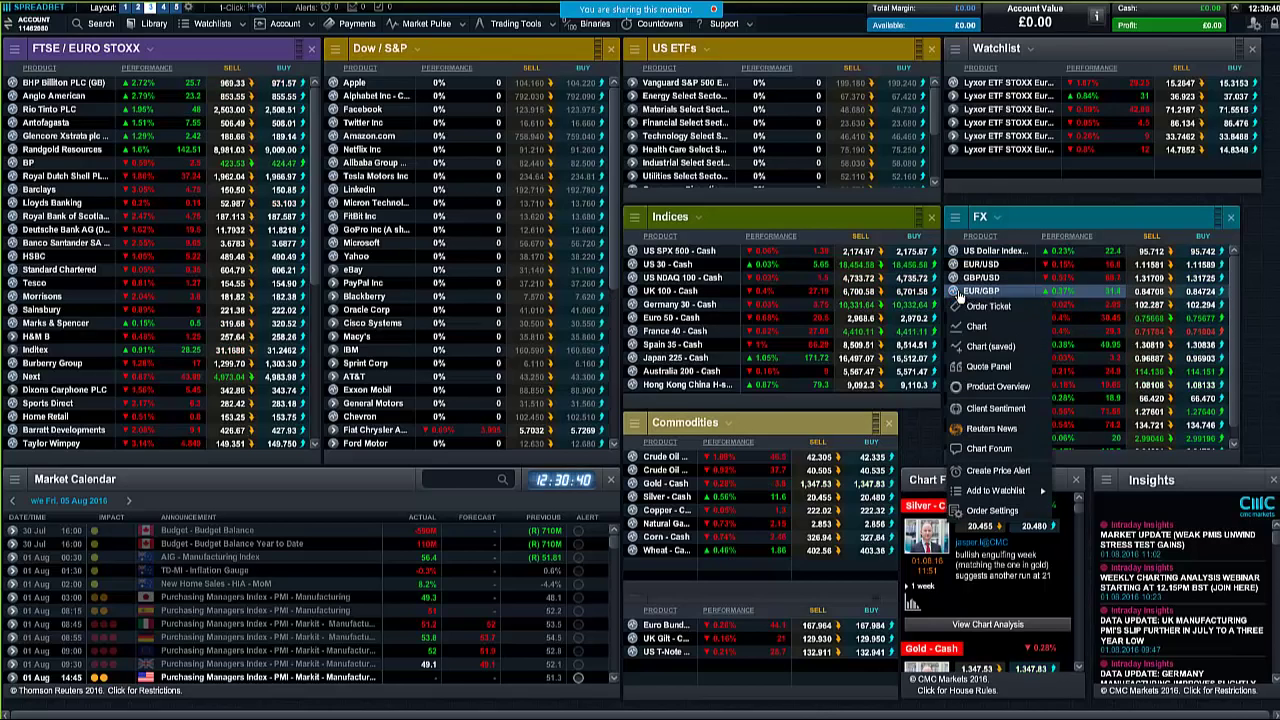
pyautogui.click(1010, 352)
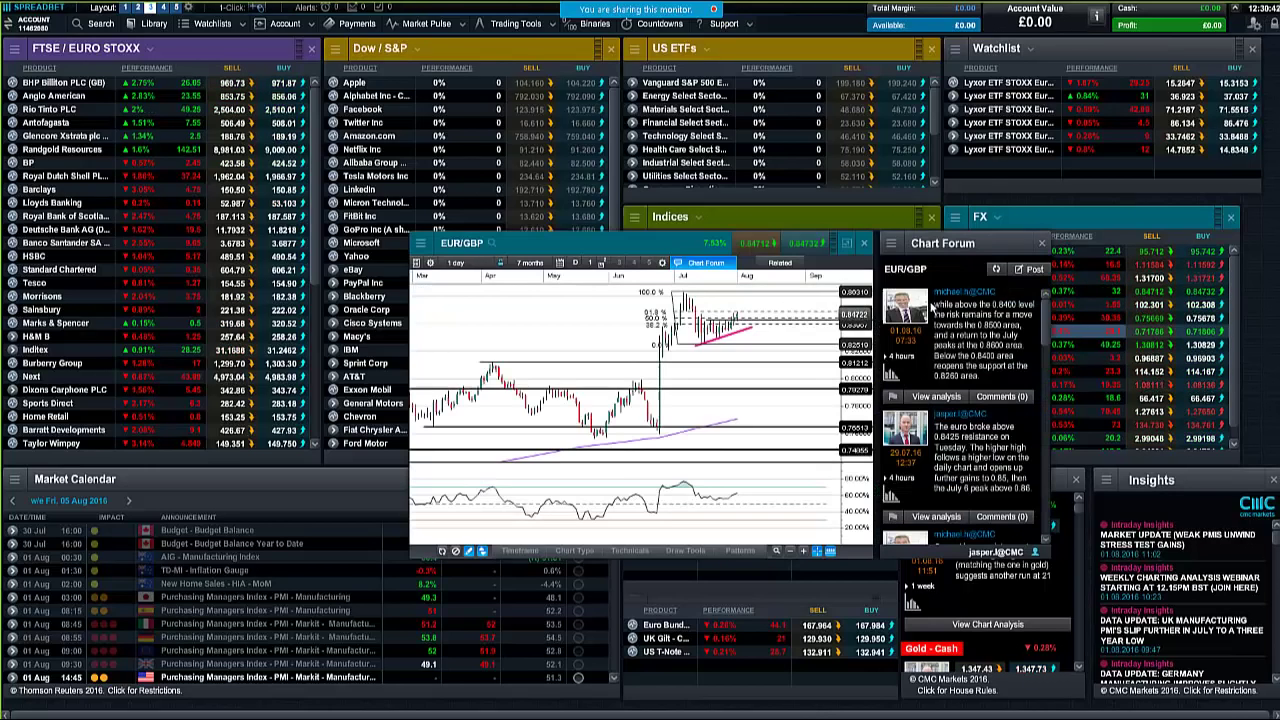
pyautogui.click(1043, 249)
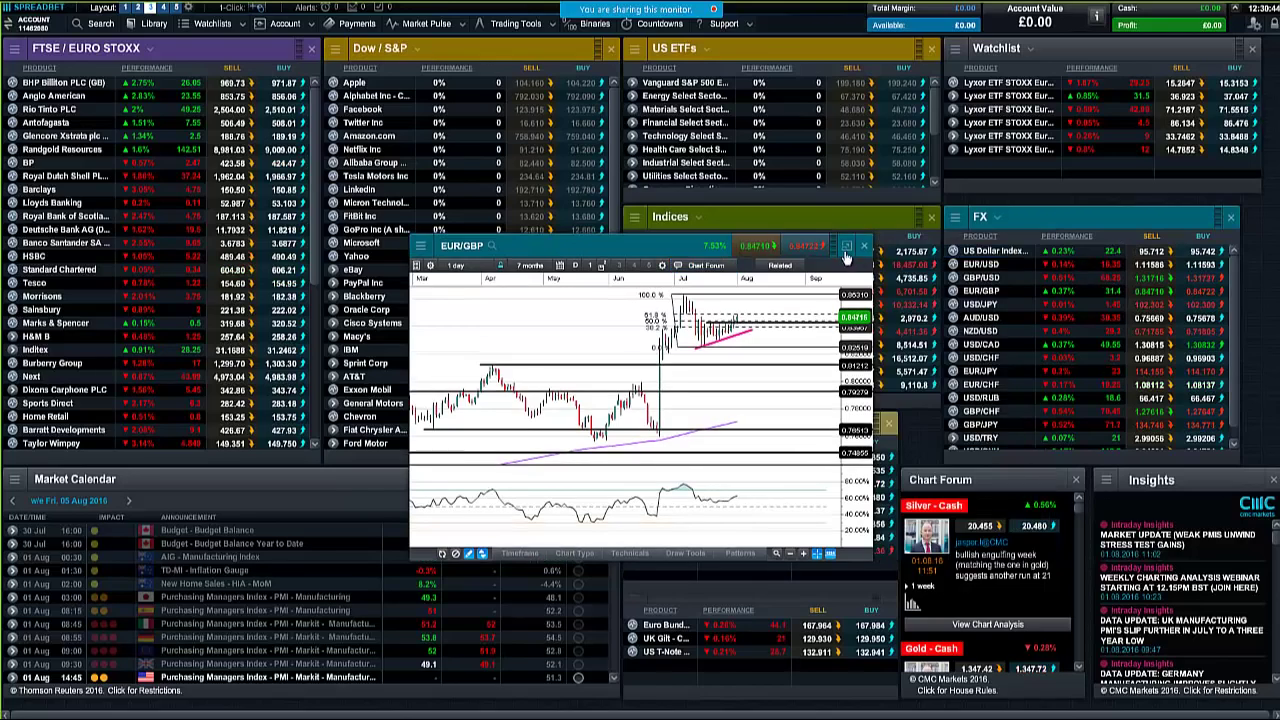
# Maximise the EUR/GBP chart and inspect the July Fibonacci retracement levels, the short horizontal line and the rising trendline beneath the price
pyautogui.click(846, 243)
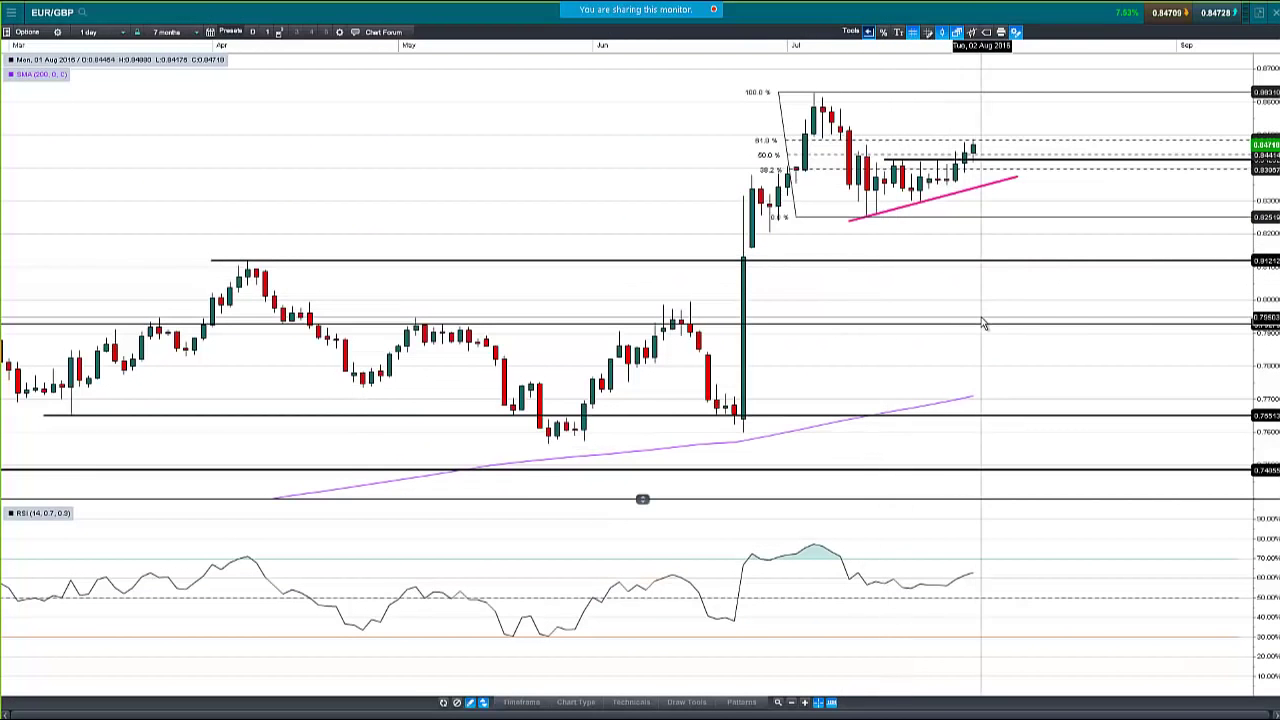
pyautogui.scroll(2, 980, 323)
pyautogui.scroll(2, 970, 310)
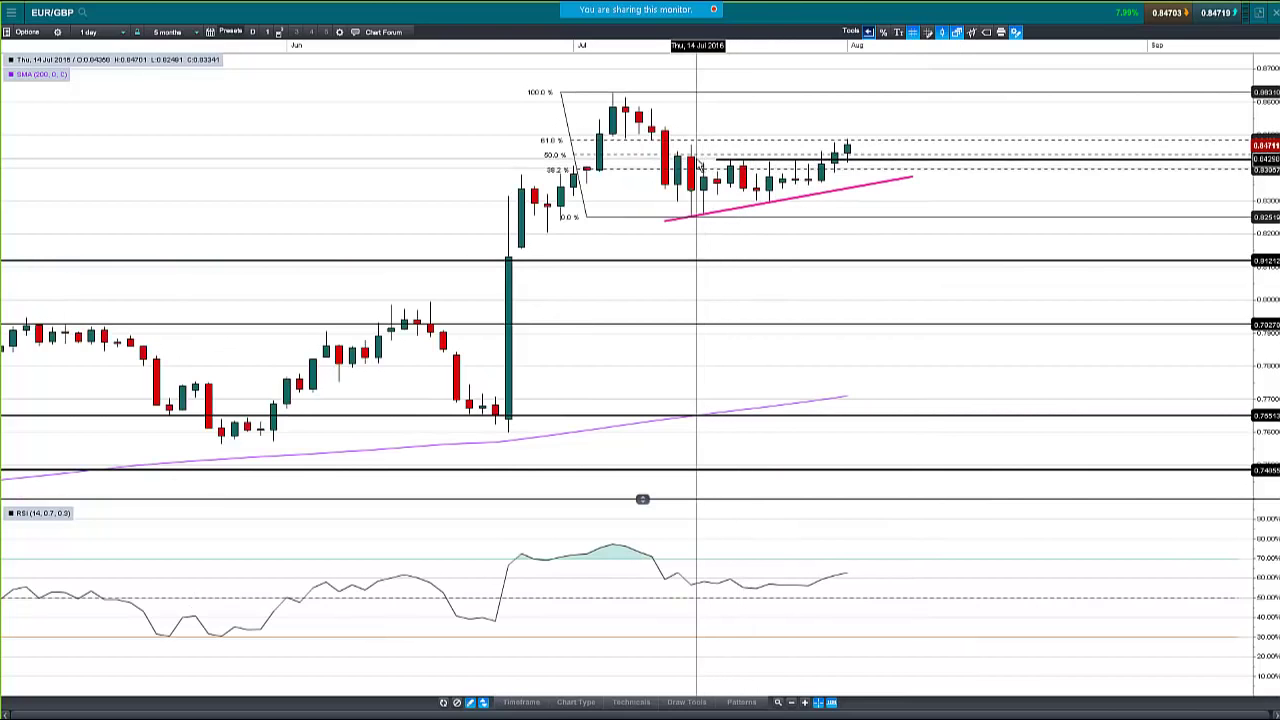
pyautogui.moveTo(713, 164)
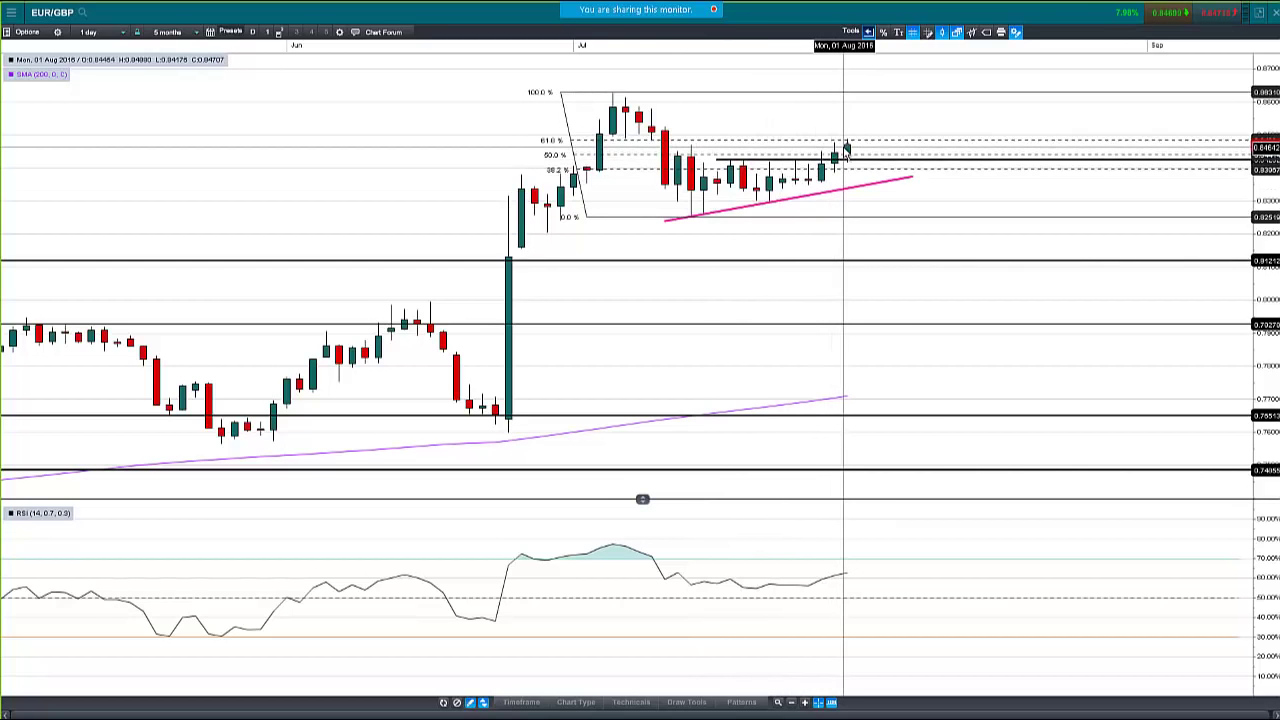
pyautogui.moveTo(847, 150)
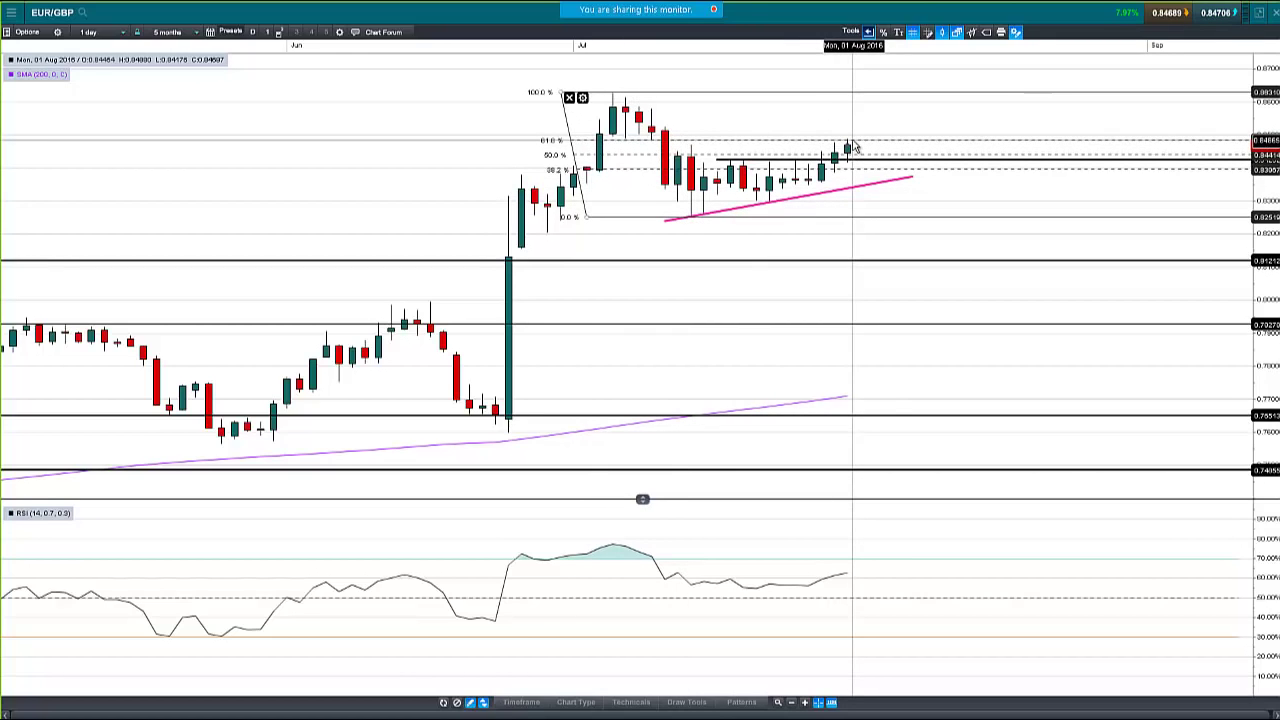
pyautogui.moveTo(855, 147)
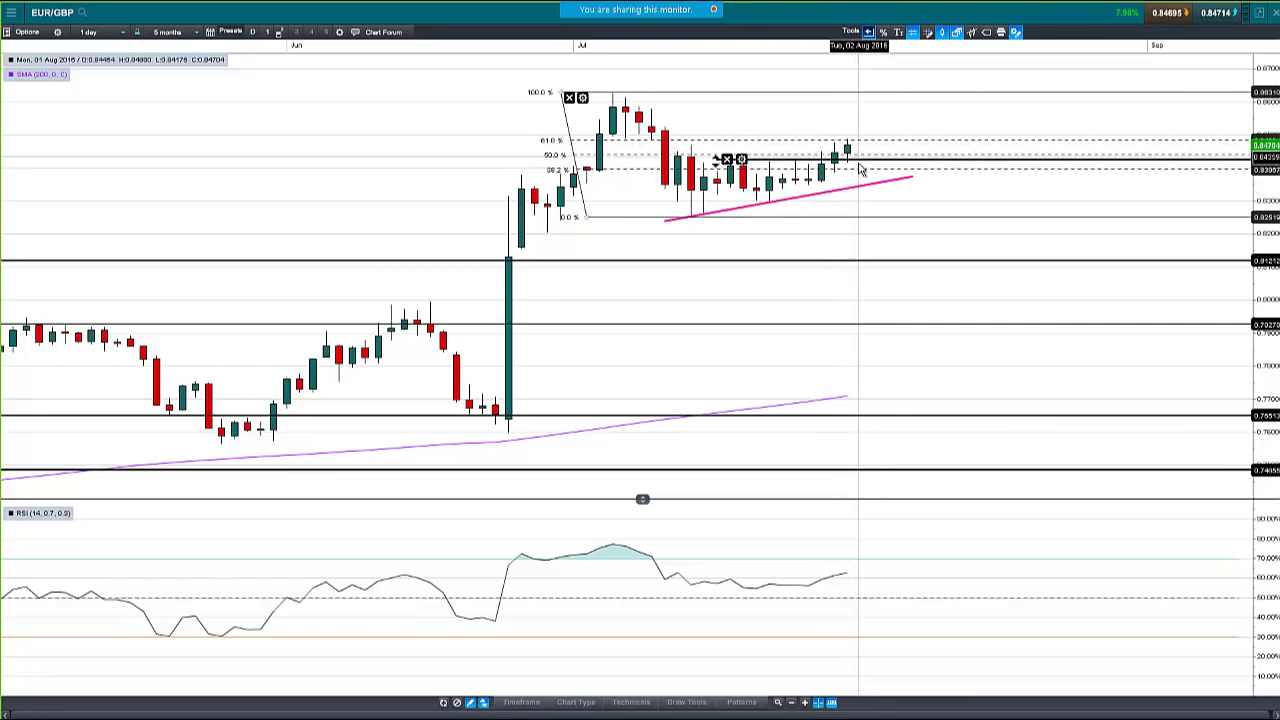
pyautogui.moveTo(863, 190)
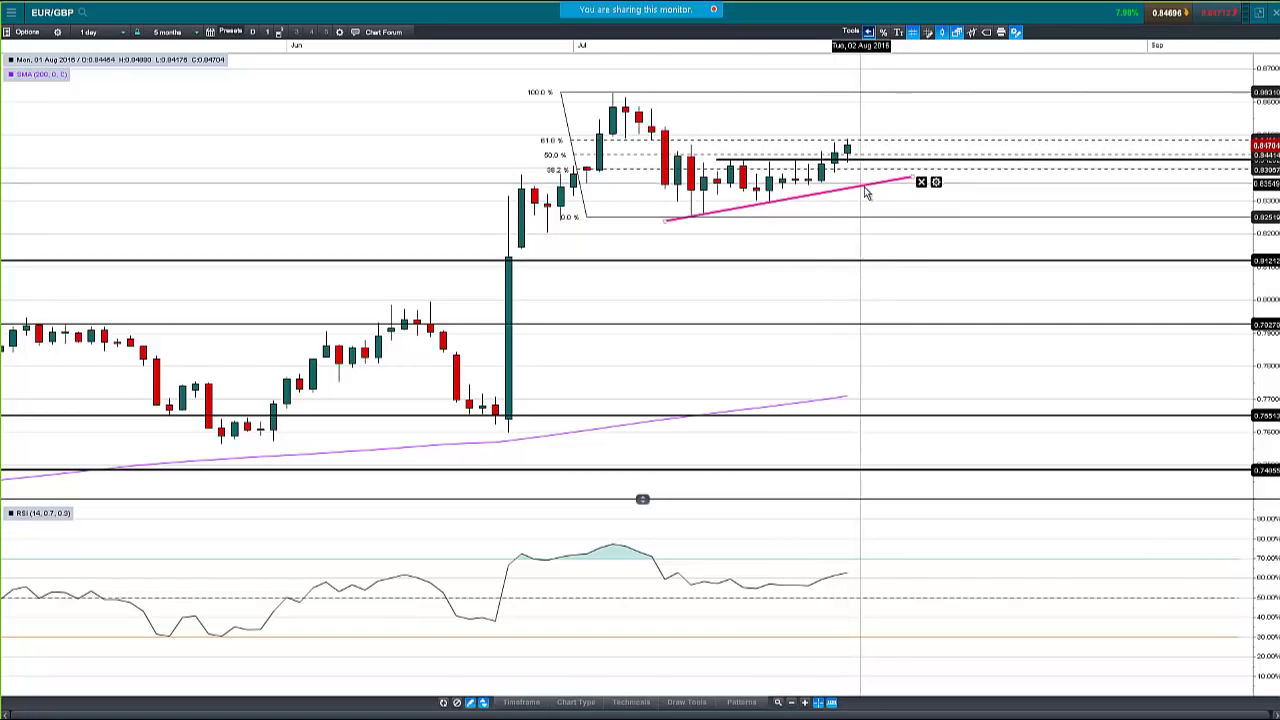
pyautogui.moveTo(871, 226)
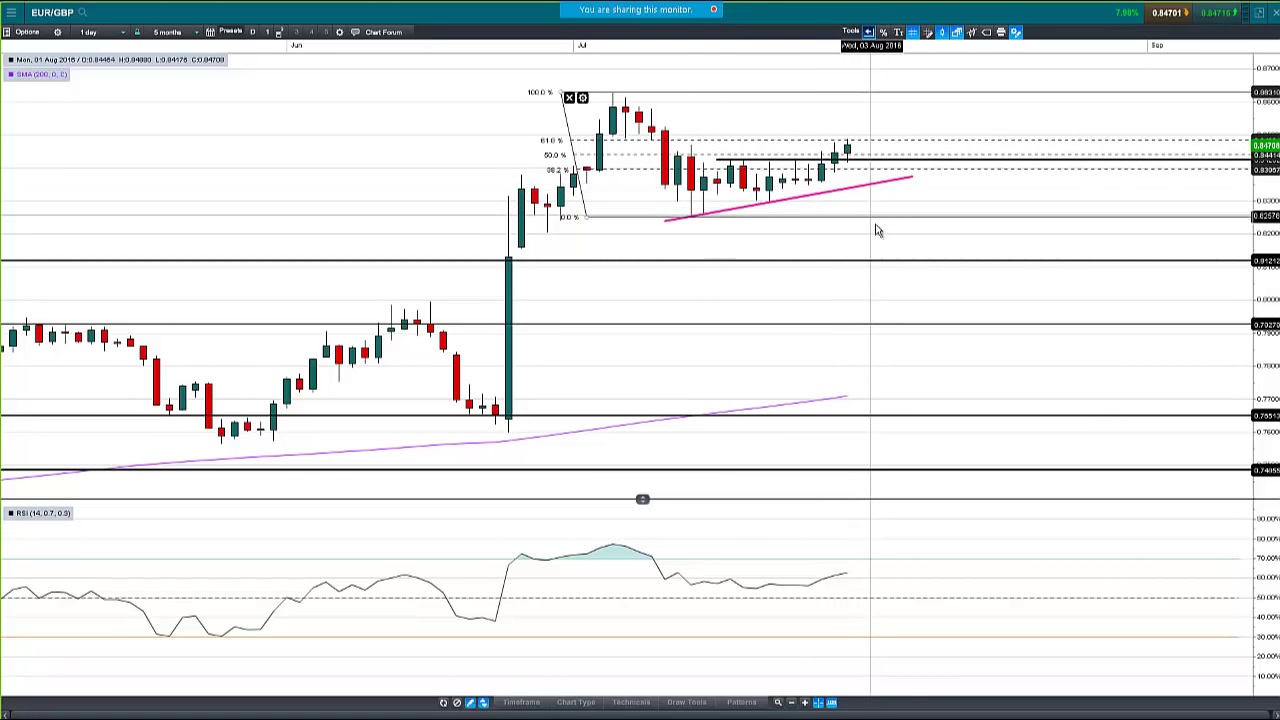
# View the EUR/GBP chart on the 1 week interval and examine the 2016 rise, its horizontal levels and the Fibonacci retracement
pyautogui.click(85, 37)
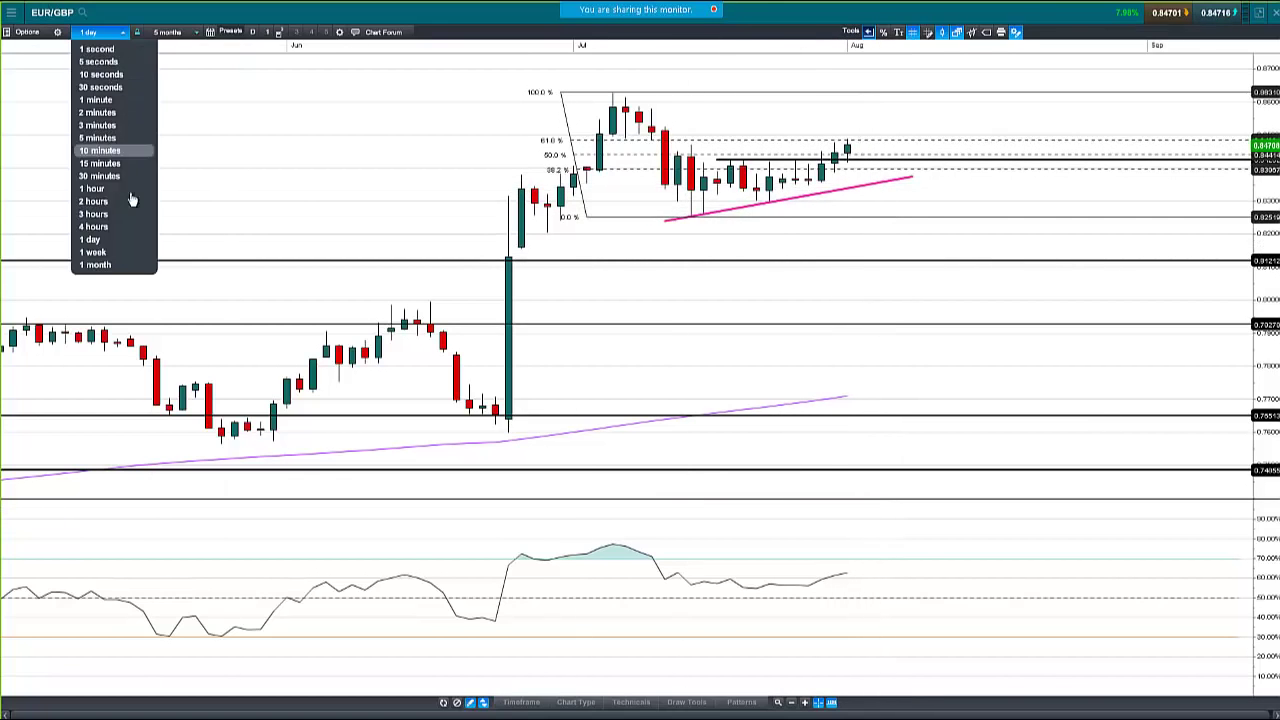
pyautogui.click(126, 252)
pyautogui.scroll(2, 683, 271)
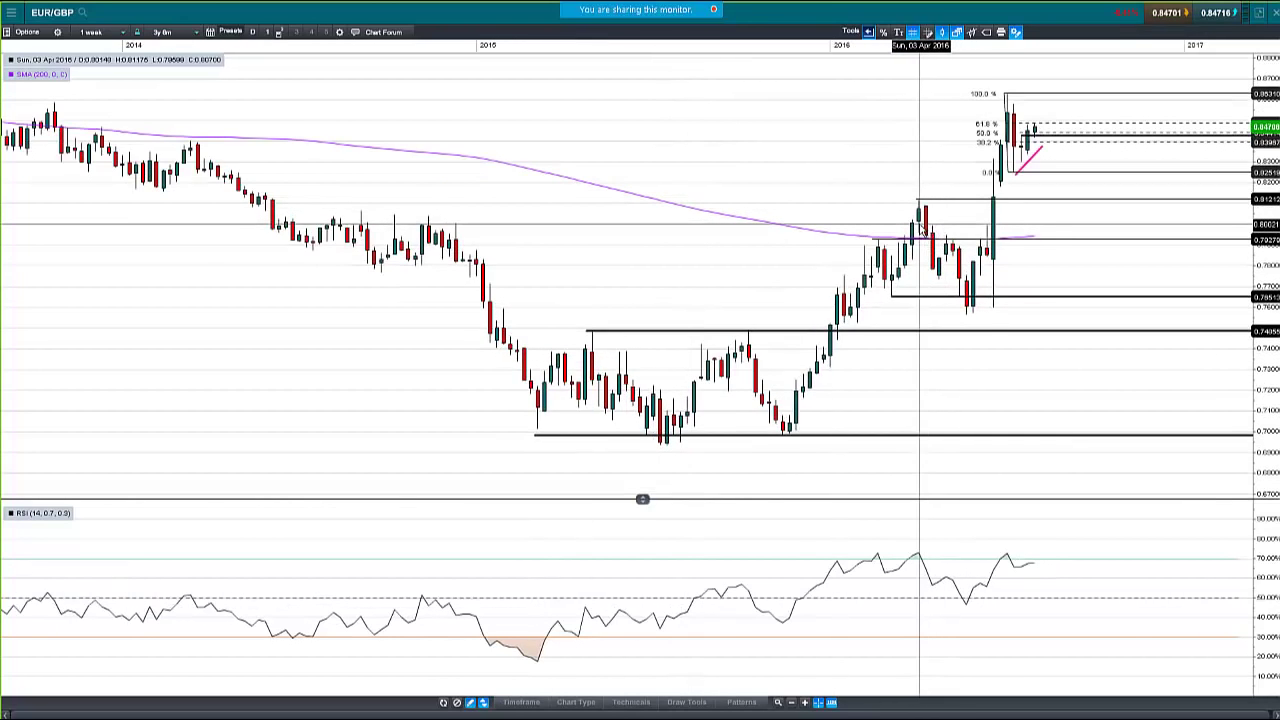
pyautogui.moveTo(922, 228)
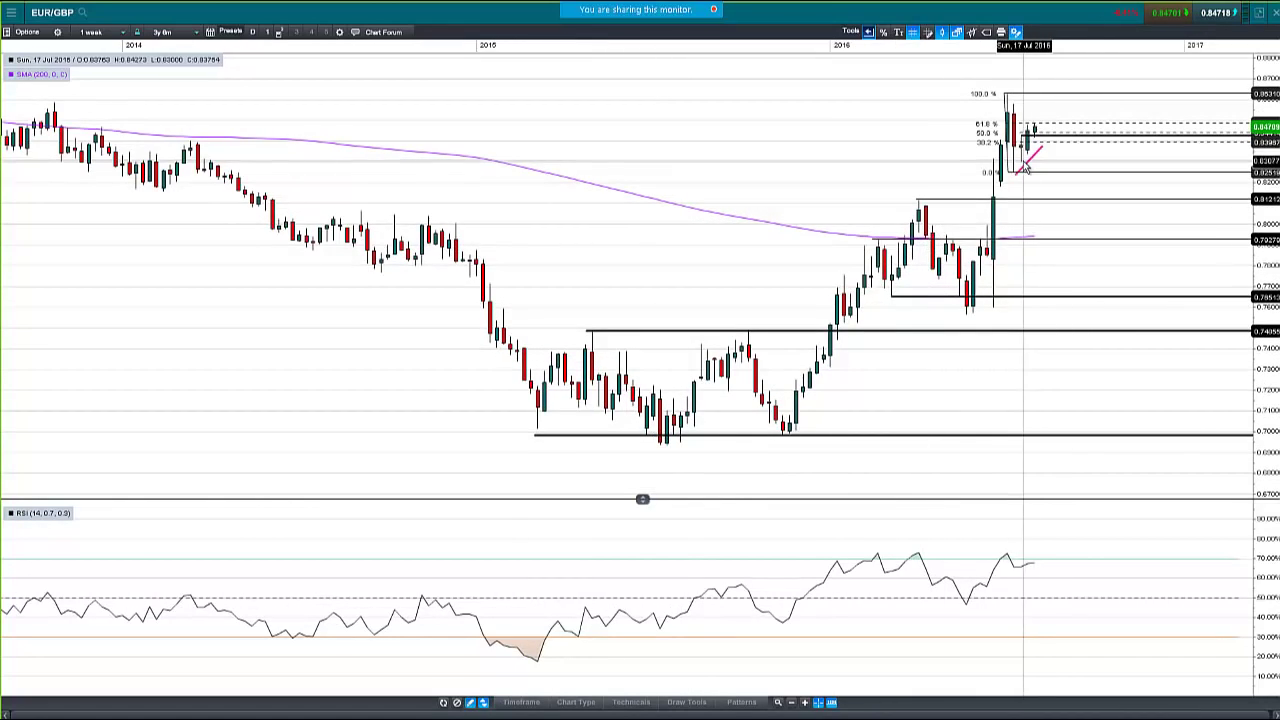
pyautogui.scroll(3, 976, 145)
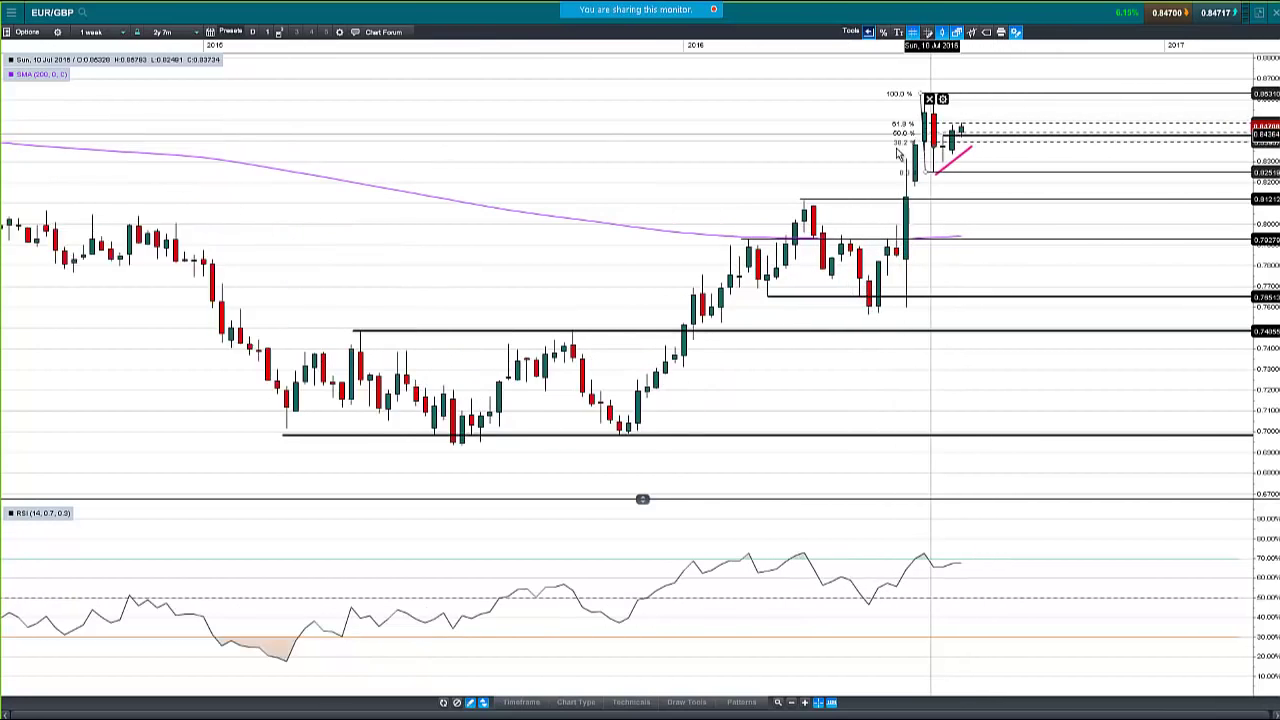
pyautogui.moveTo(900, 176)
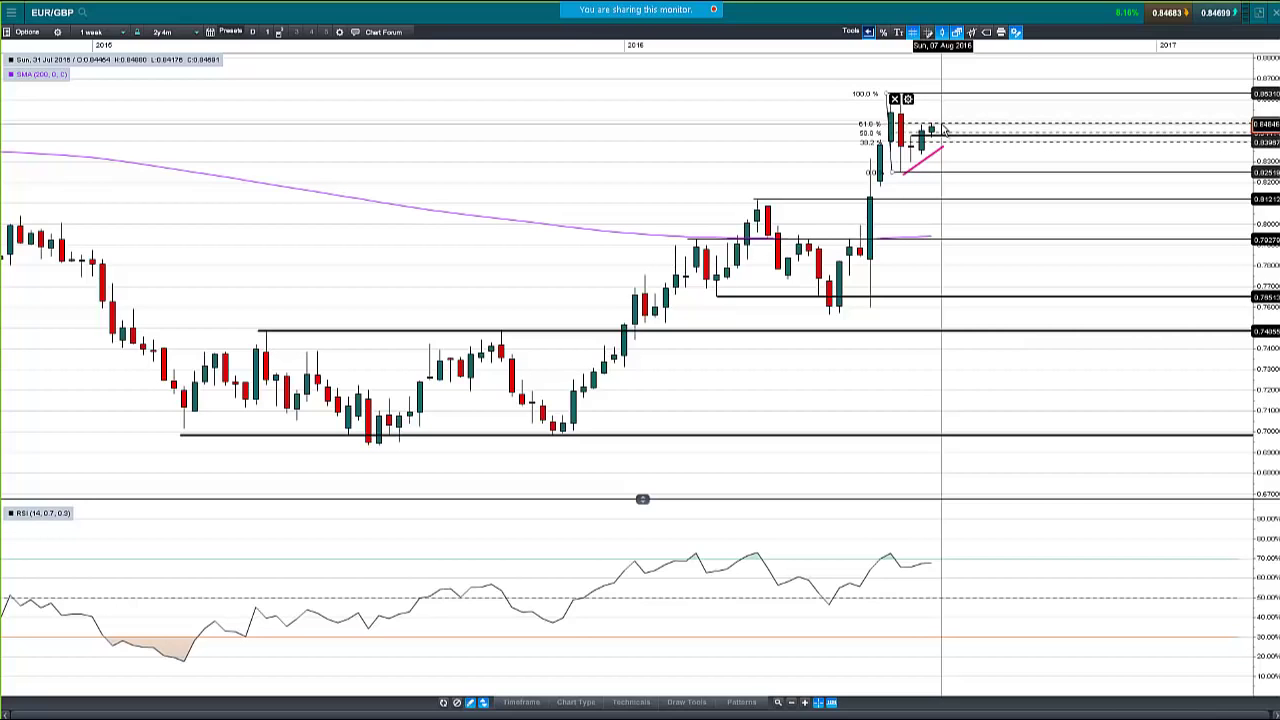
# Return the EUR/GBP chart to the 1 day interval
pyautogui.moveTo(750, 12)
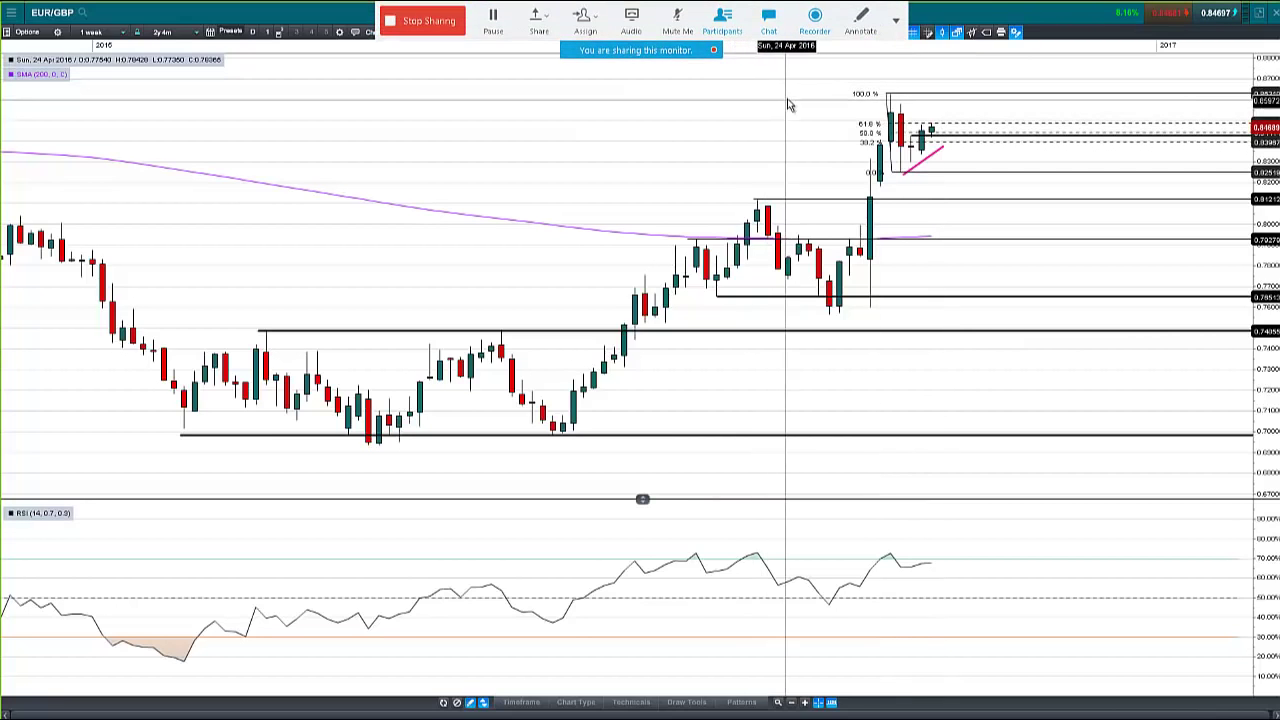
pyautogui.moveTo(862, 125)
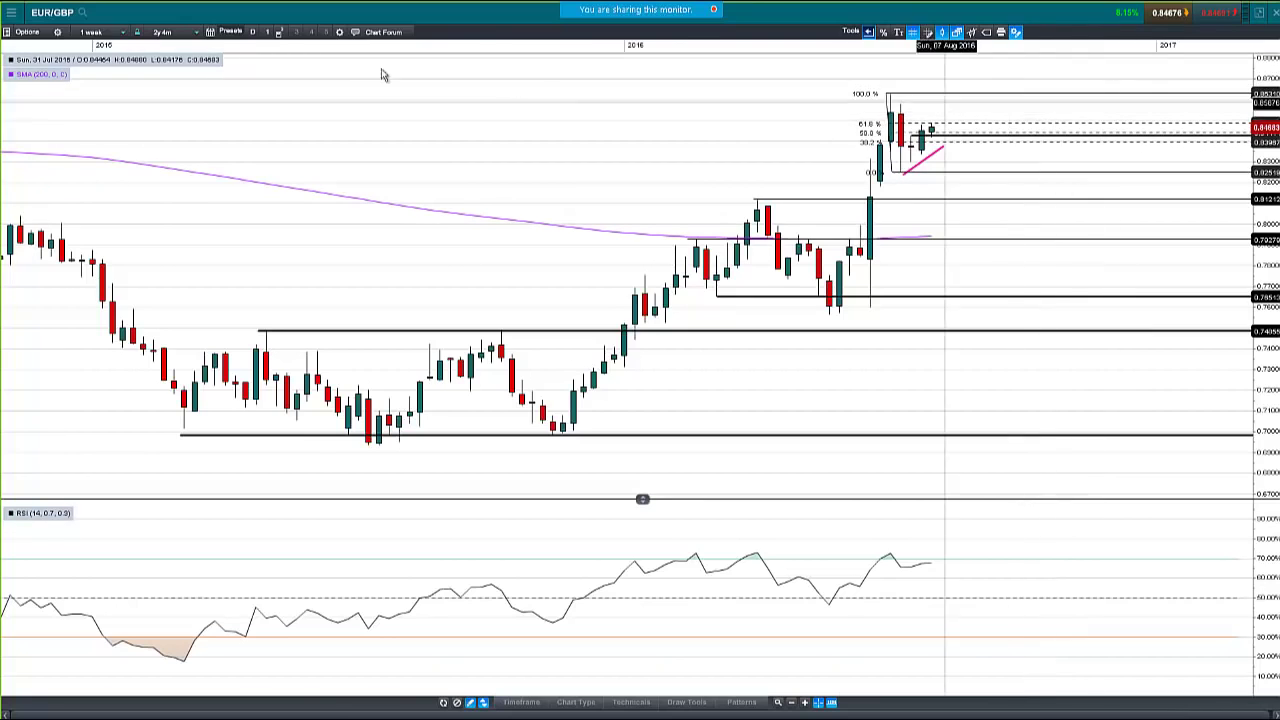
pyautogui.click(95, 32)
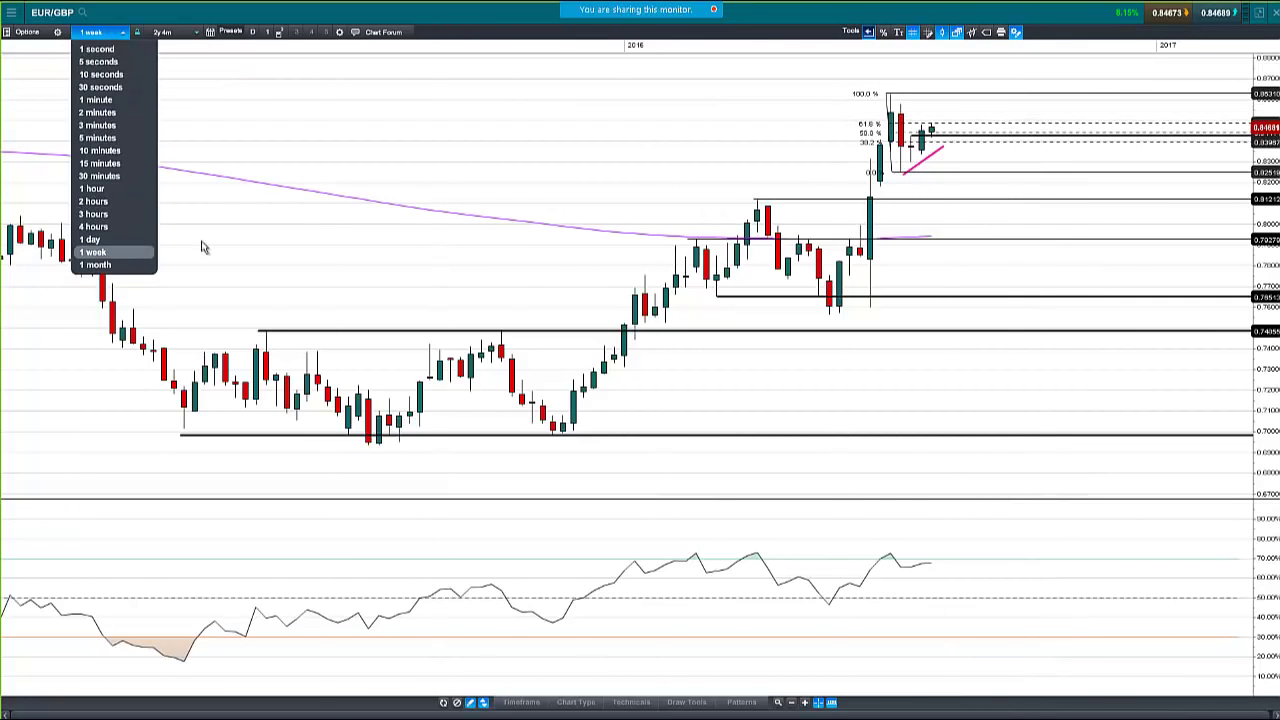
pyautogui.scroll(-3, 201, 247)
pyautogui.click(95, 32)
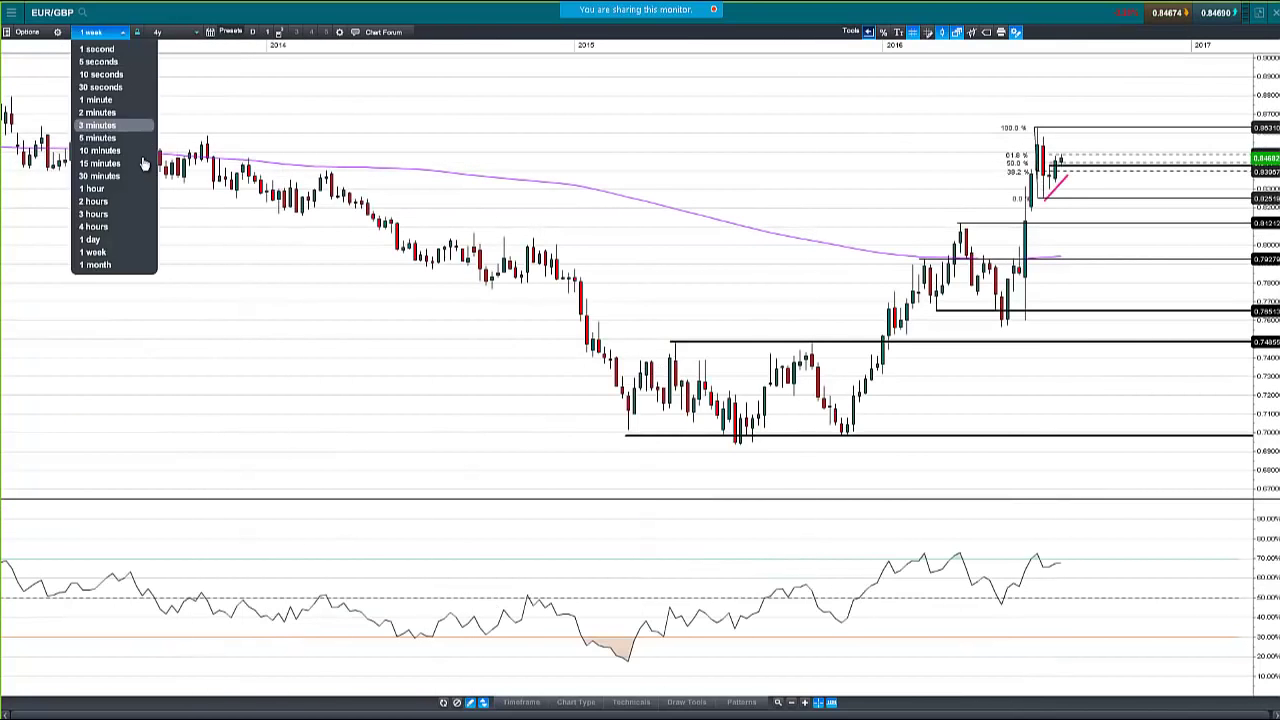
pyautogui.click(92, 239)
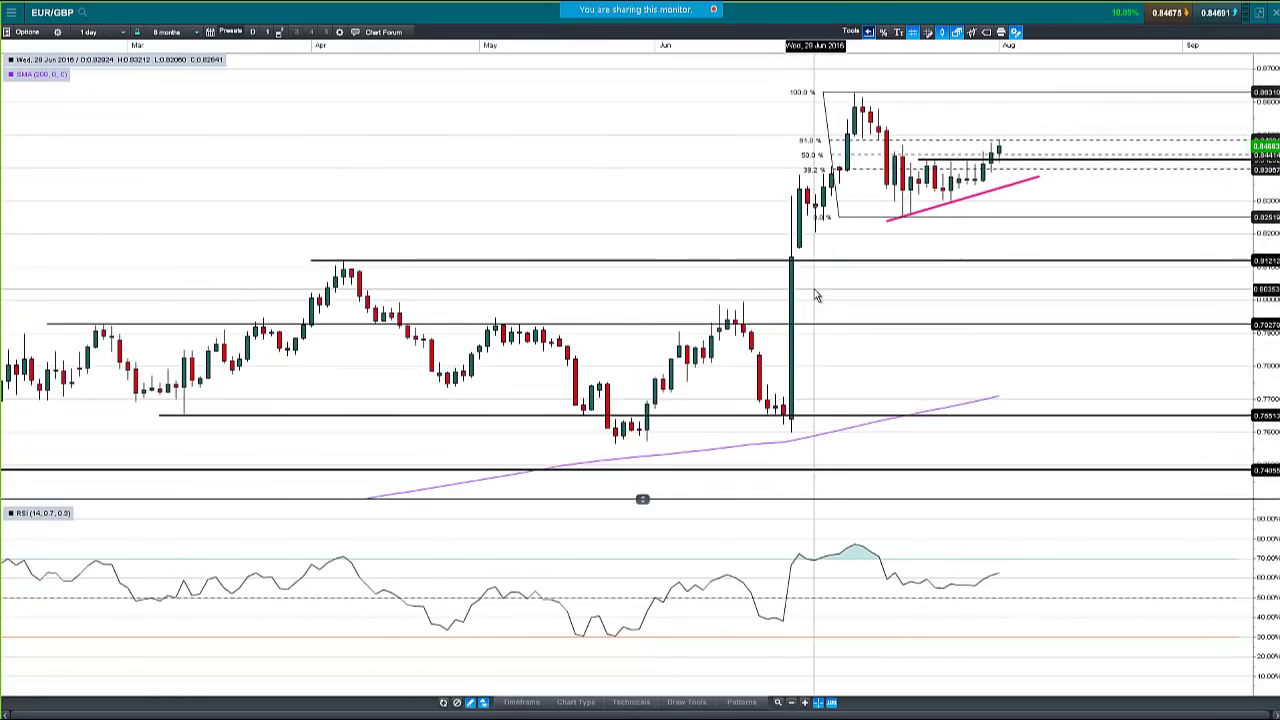
# Close the EUR/GBP chart, open the Germany 30 chart from the Indices watchlist and maximise it
pyautogui.click(1275, 12)
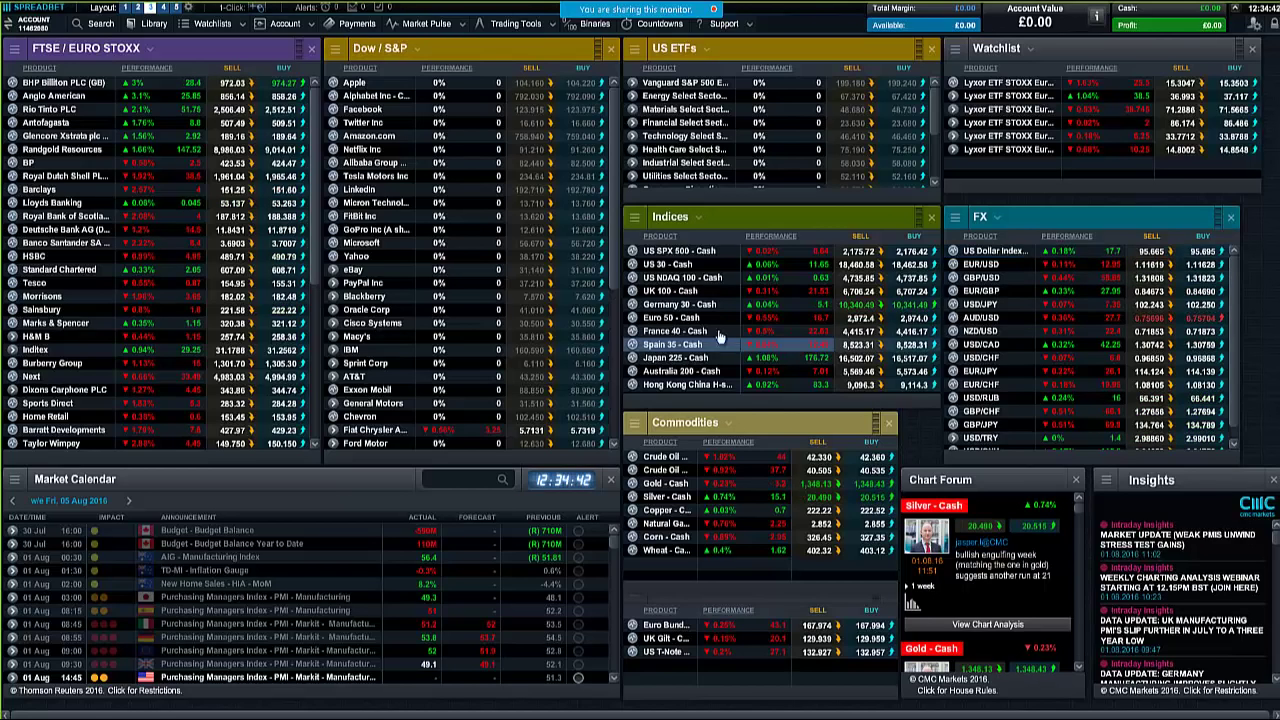
pyautogui.rightClick(632, 310)
pyautogui.click(695, 362)
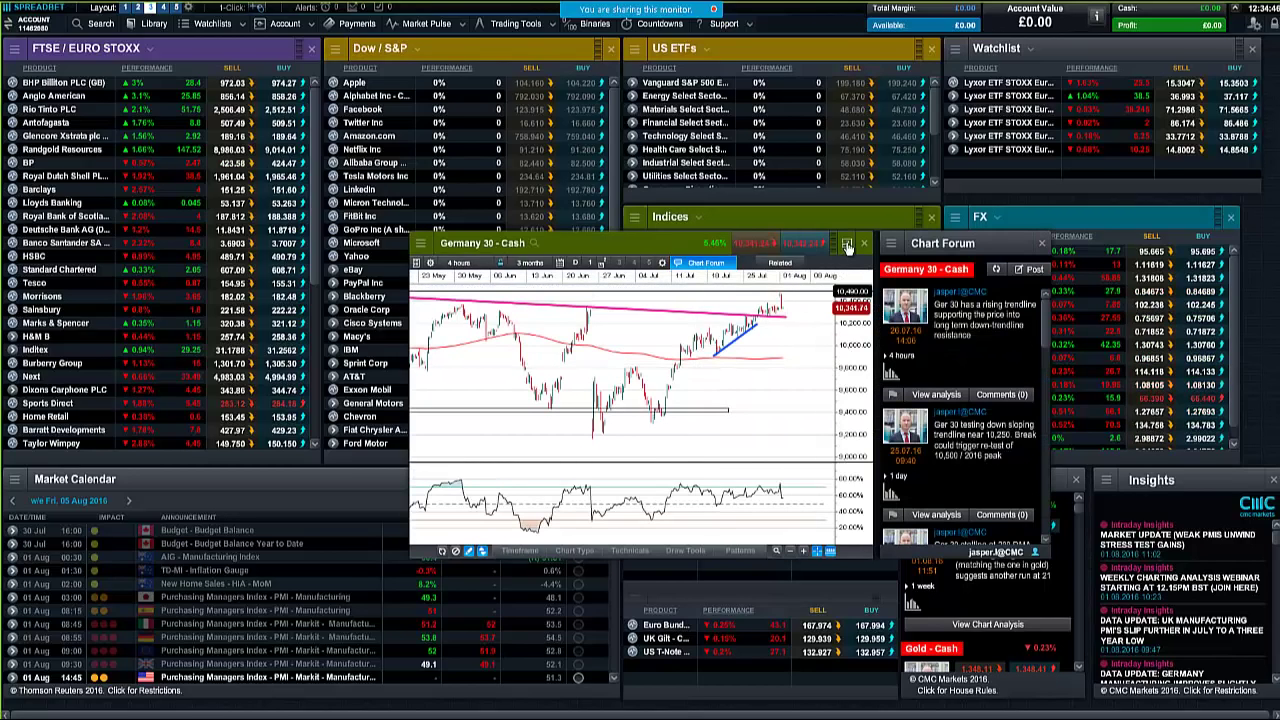
pyautogui.click(846, 244)
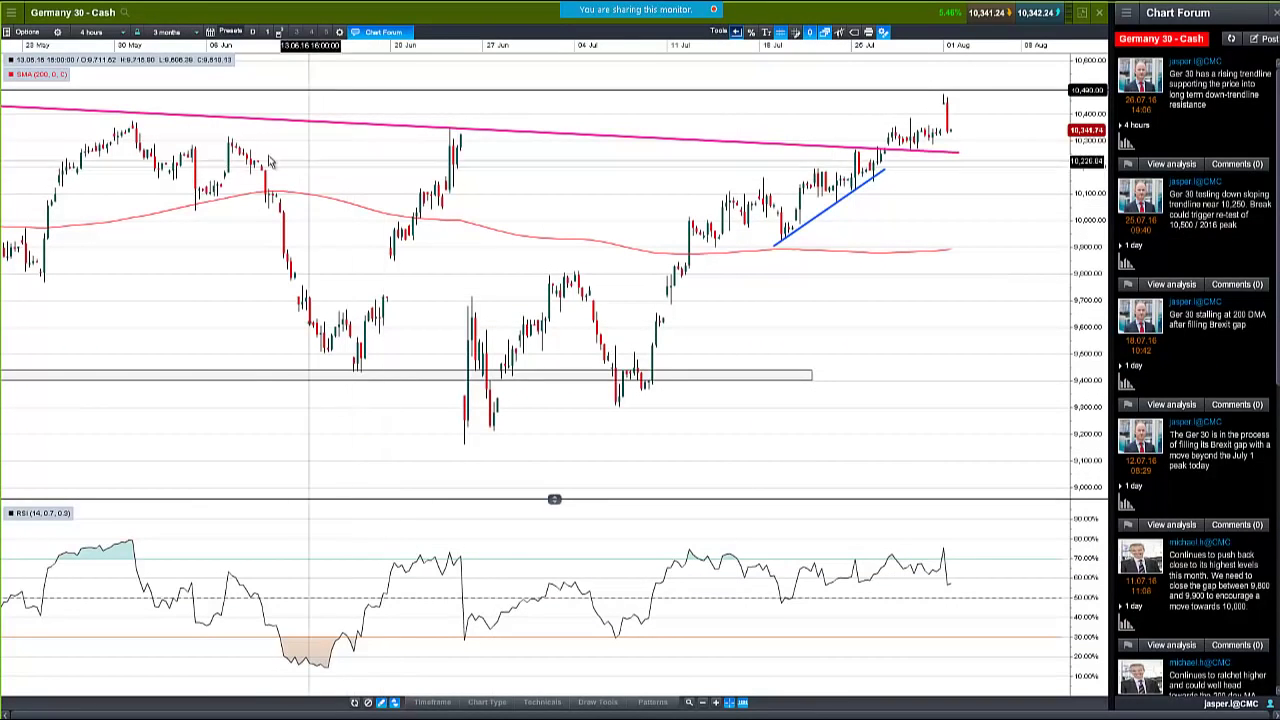
# Switch the Germany 30 chart to the 1 day interval, with the price history since November 2015 in view
pyautogui.moveTo(268, 162); pyautogui.dragTo(217, 175)
pyautogui.click(95, 32)
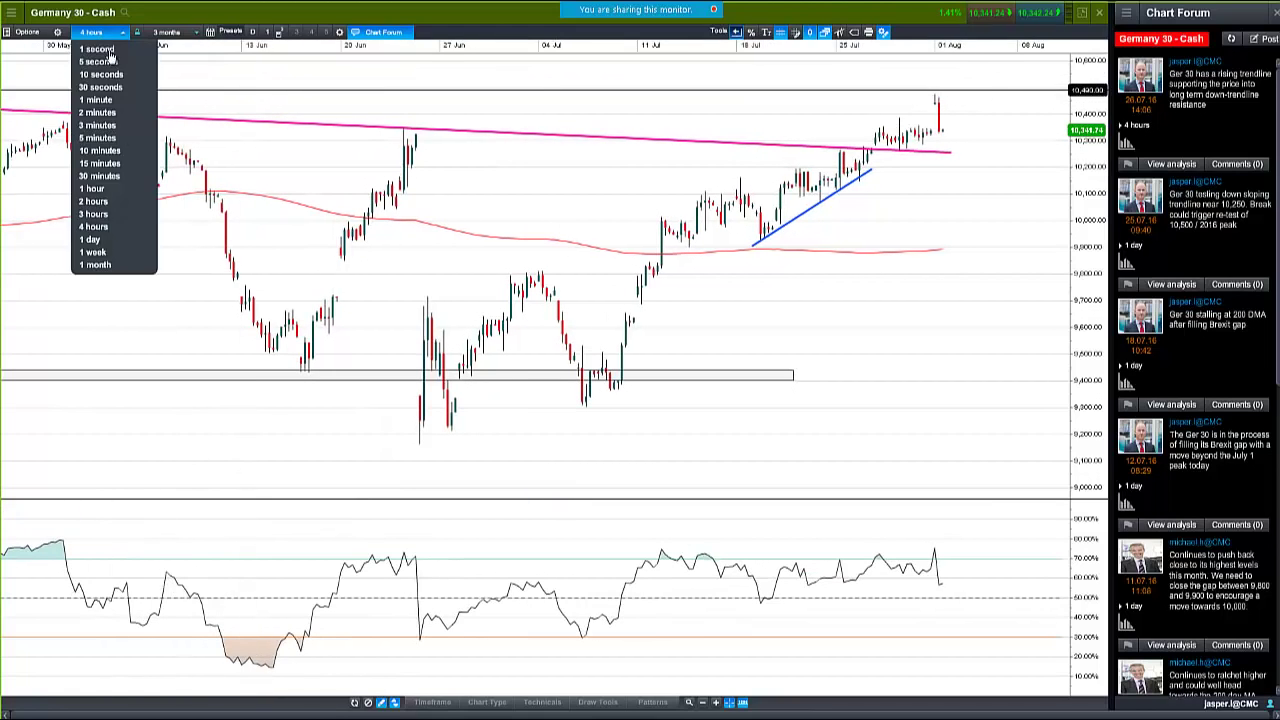
pyautogui.click(128, 240)
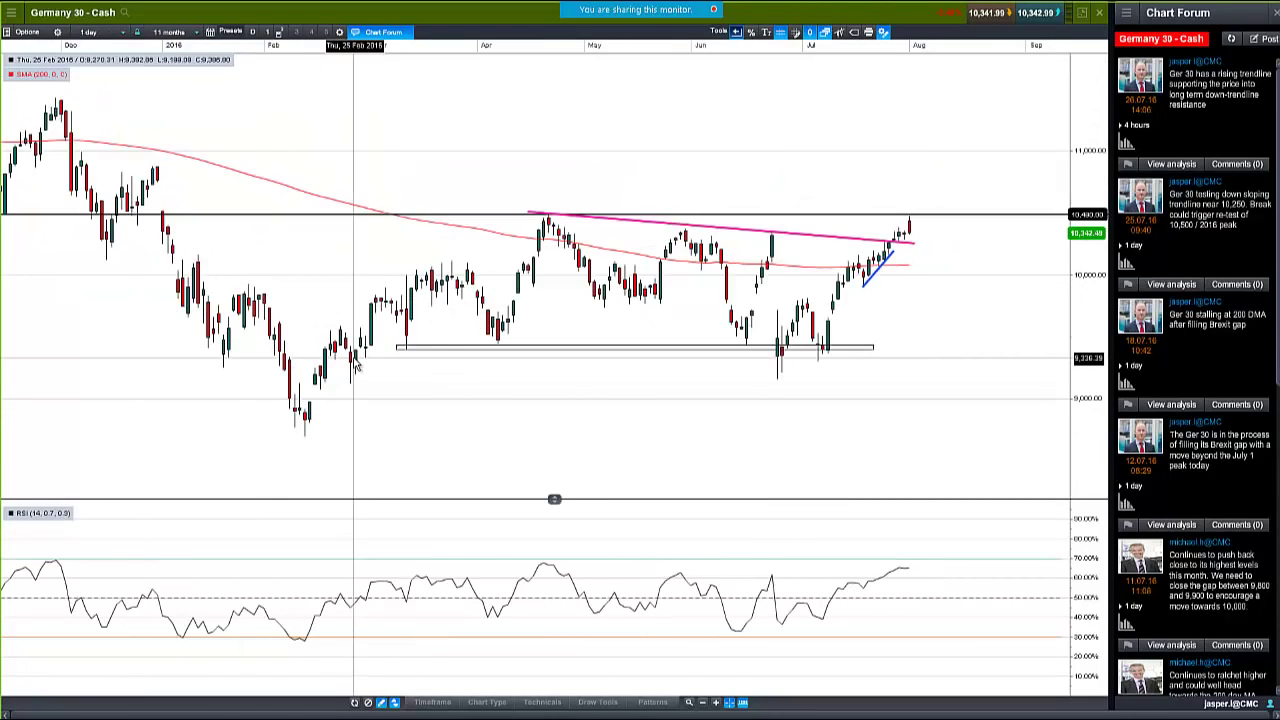
pyautogui.scroll(-2, 800, 430)
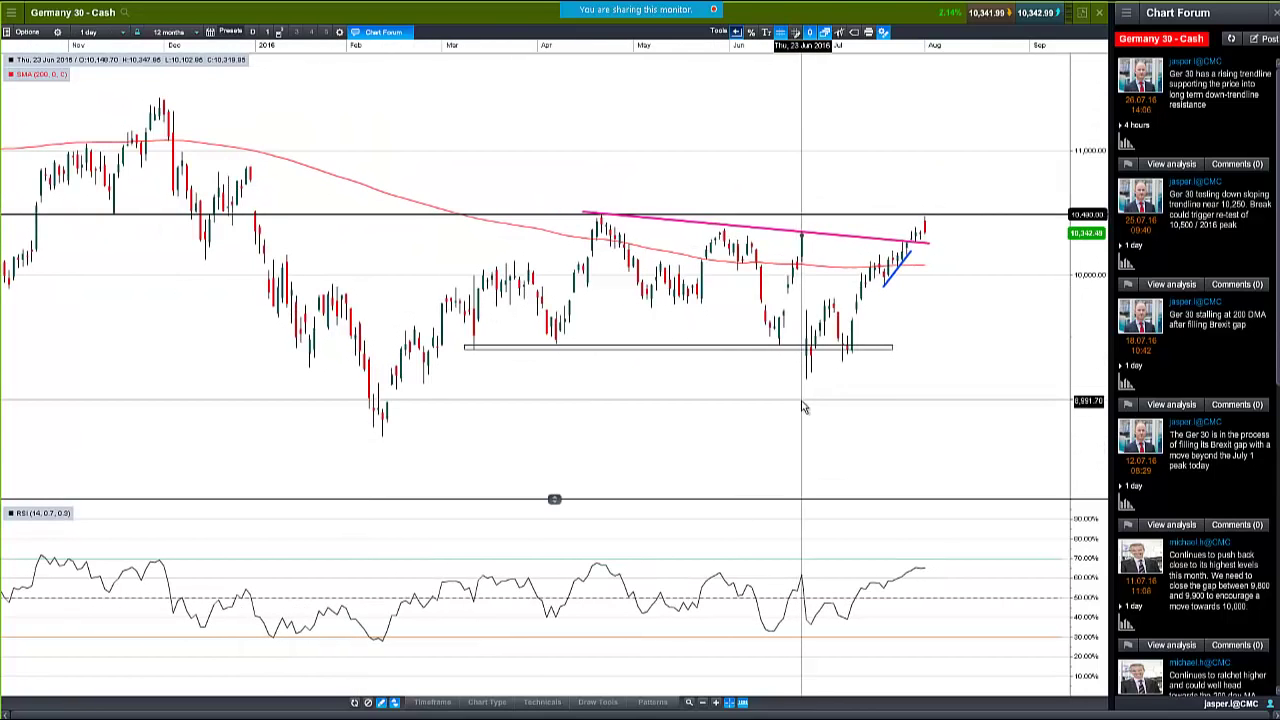
# Inspect the Germany 30 candles around 23 June and 1 August 2016 and trace the horizontal resistance line back to September 2015
pyautogui.moveTo(803, 407)
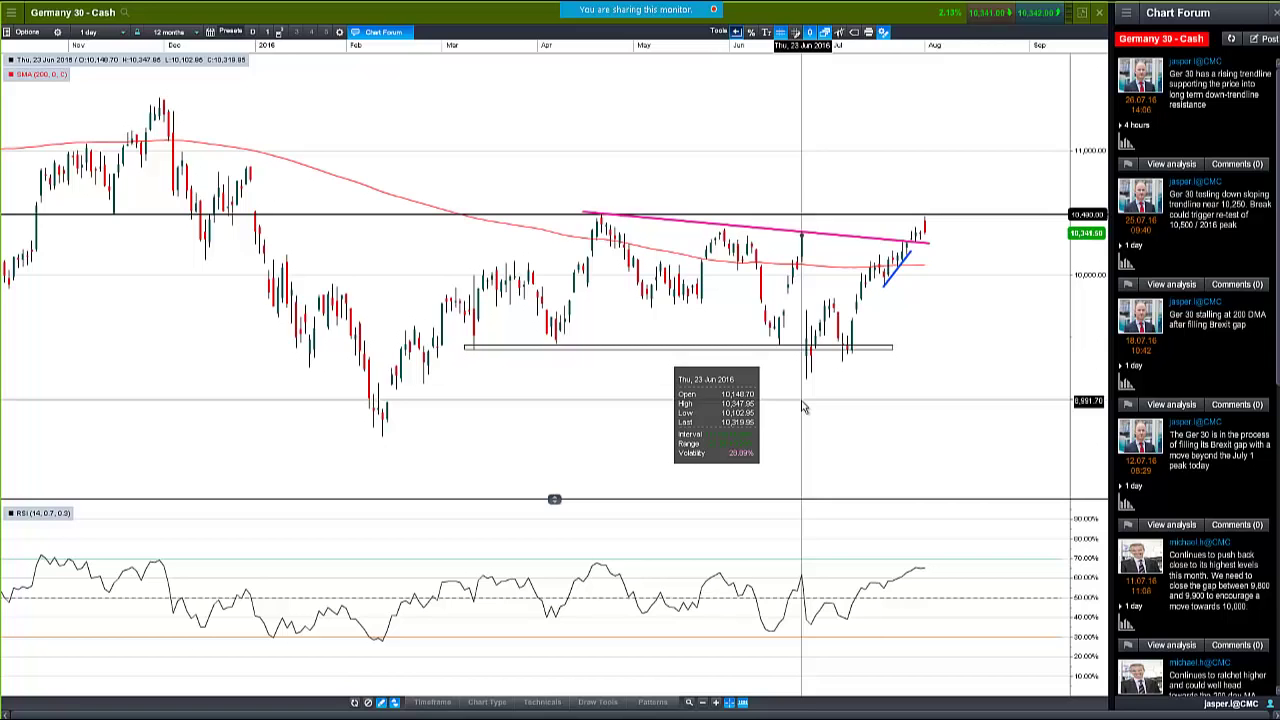
pyautogui.scroll(-1, 947, 309)
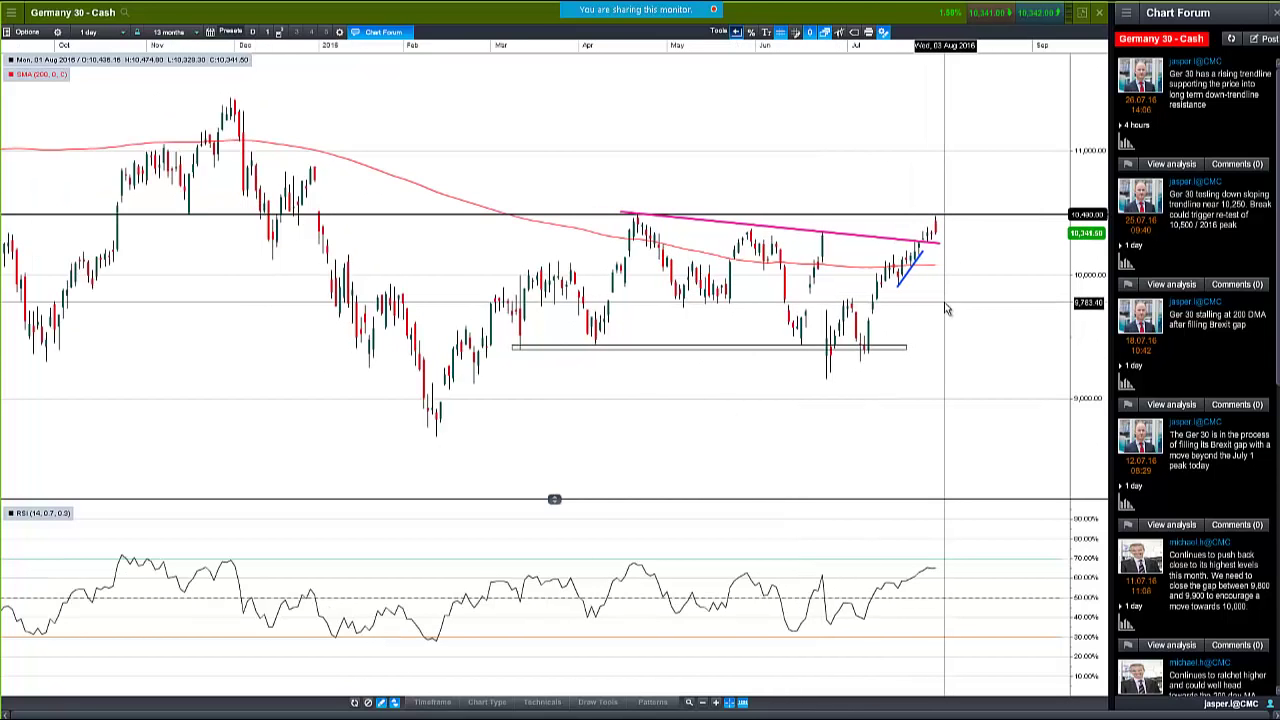
pyautogui.scroll(-2, 947, 309)
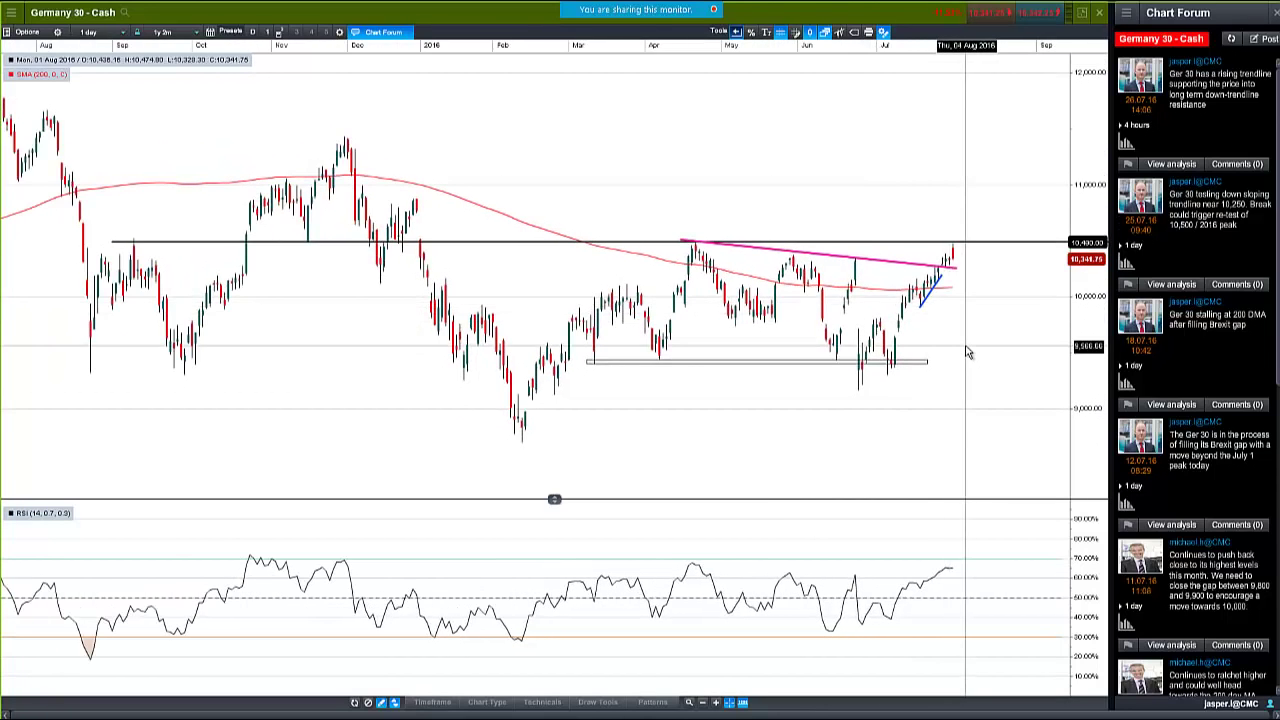
pyautogui.moveTo(898, 268)
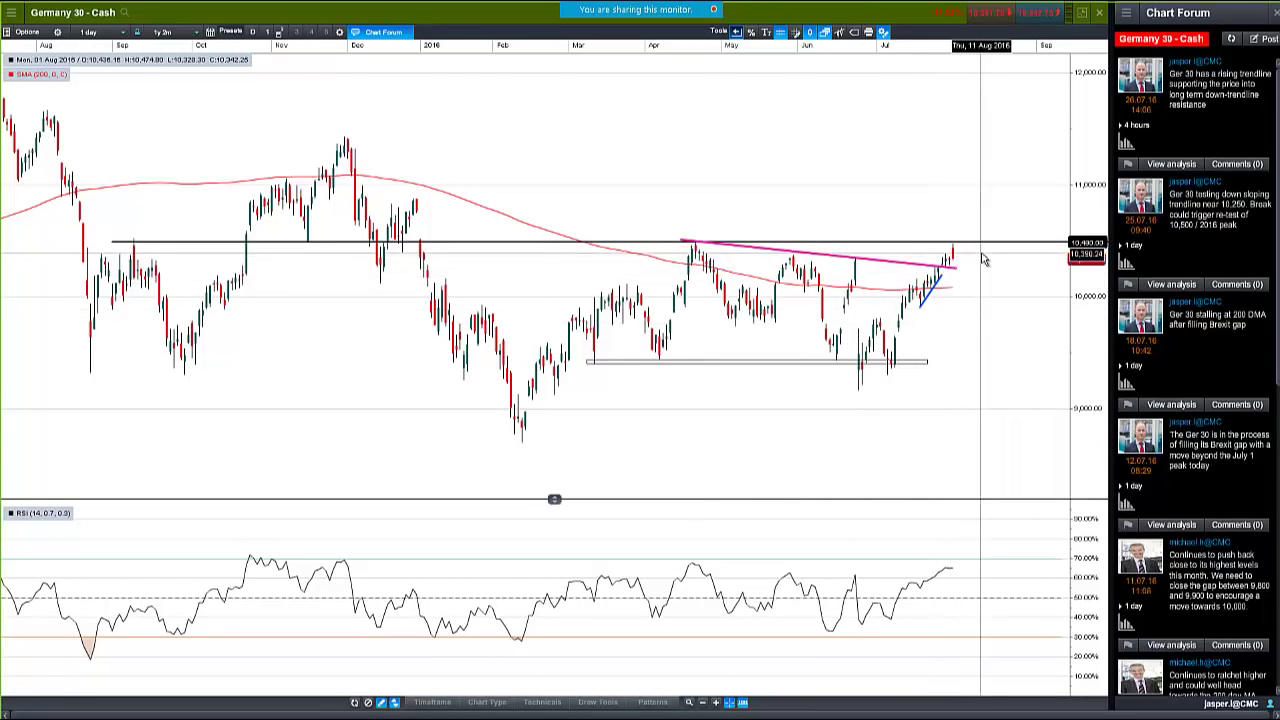
pyautogui.moveTo(185, 252)
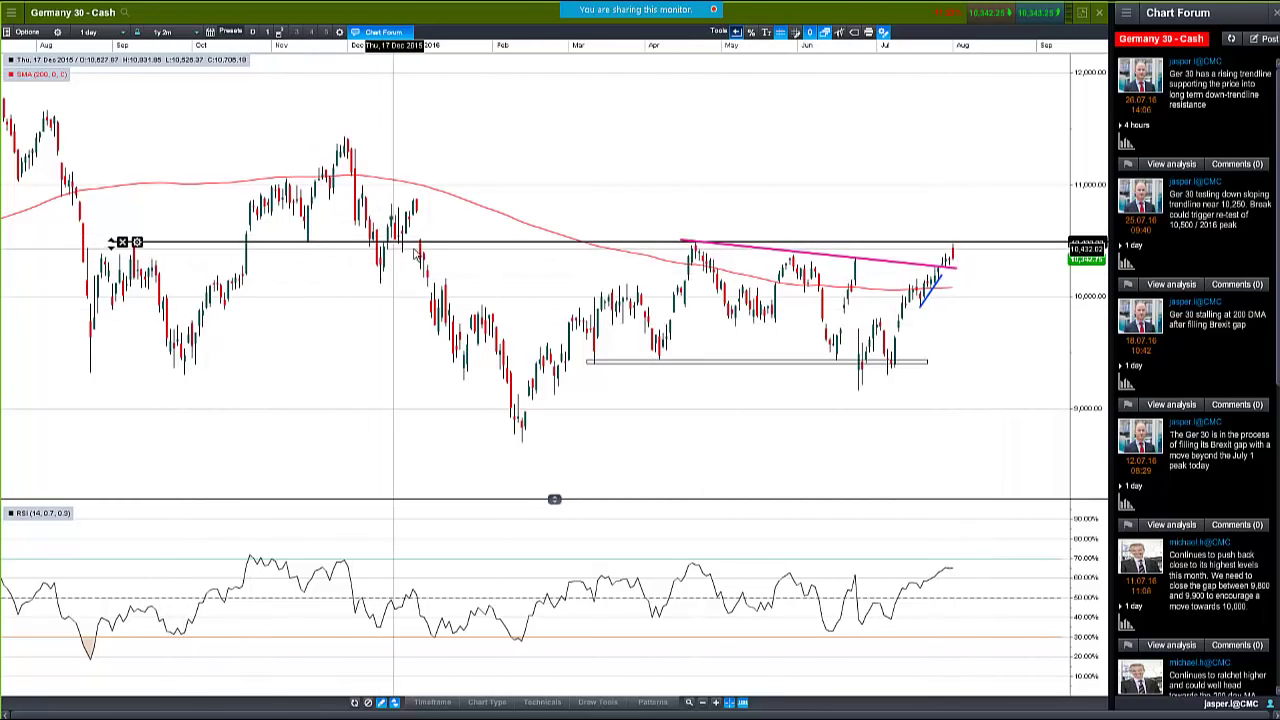
pyautogui.scroll(5, 967, 390)
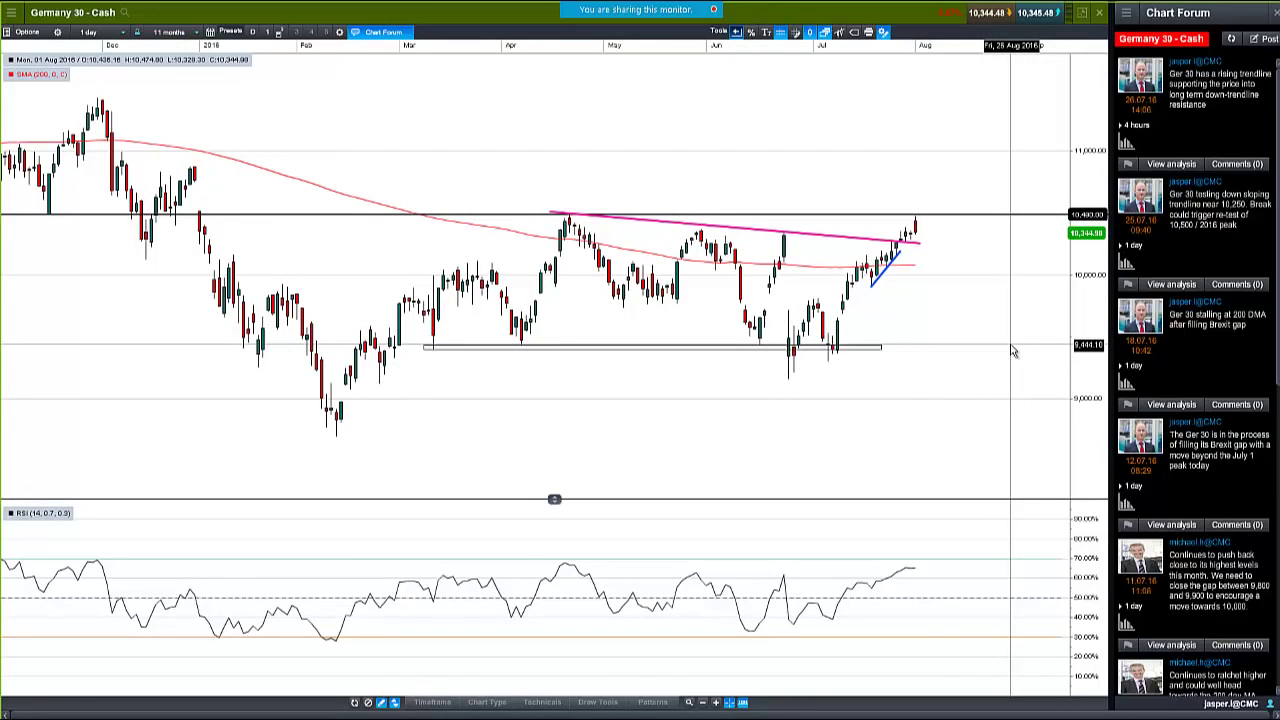
# Extend the end of the falling pink trendline on the Germany 30 chart to about 8 August 2016
pyautogui.scroll(3, 907, 258)
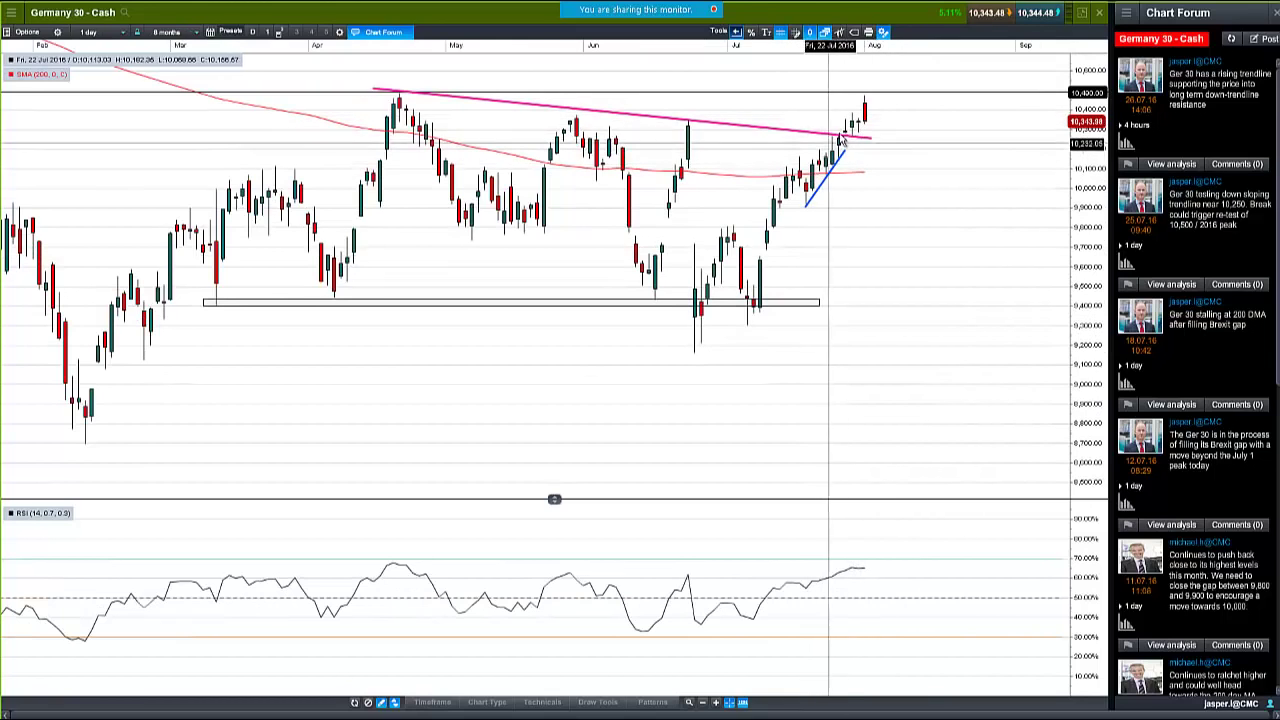
pyautogui.click(848, 140)
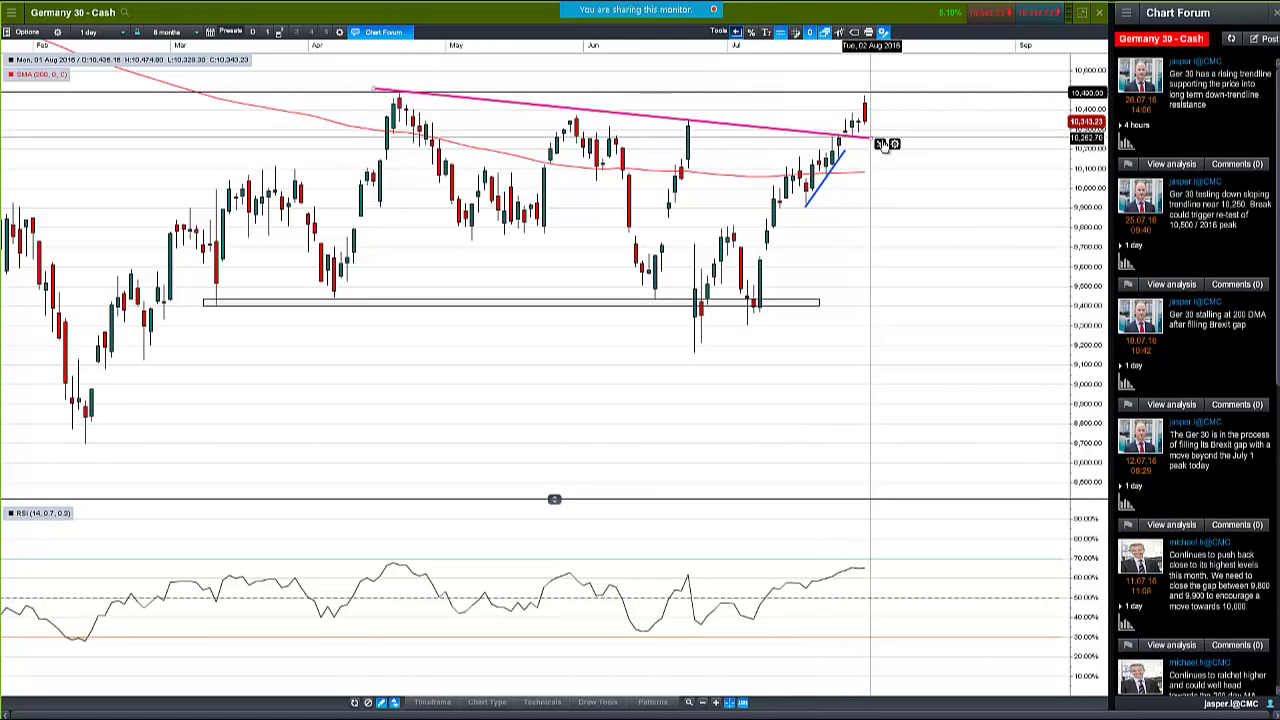
pyautogui.moveTo(870, 138); pyautogui.dragTo(906, 144)
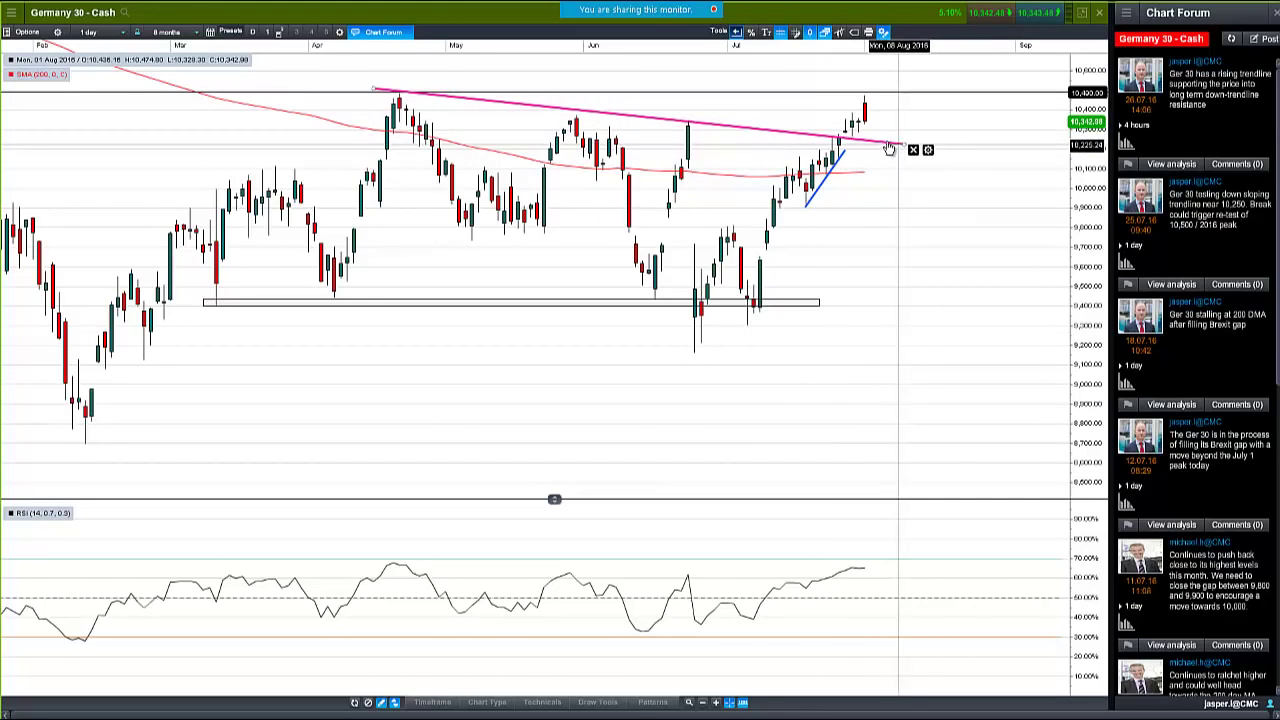
pyautogui.moveTo(877, 145)
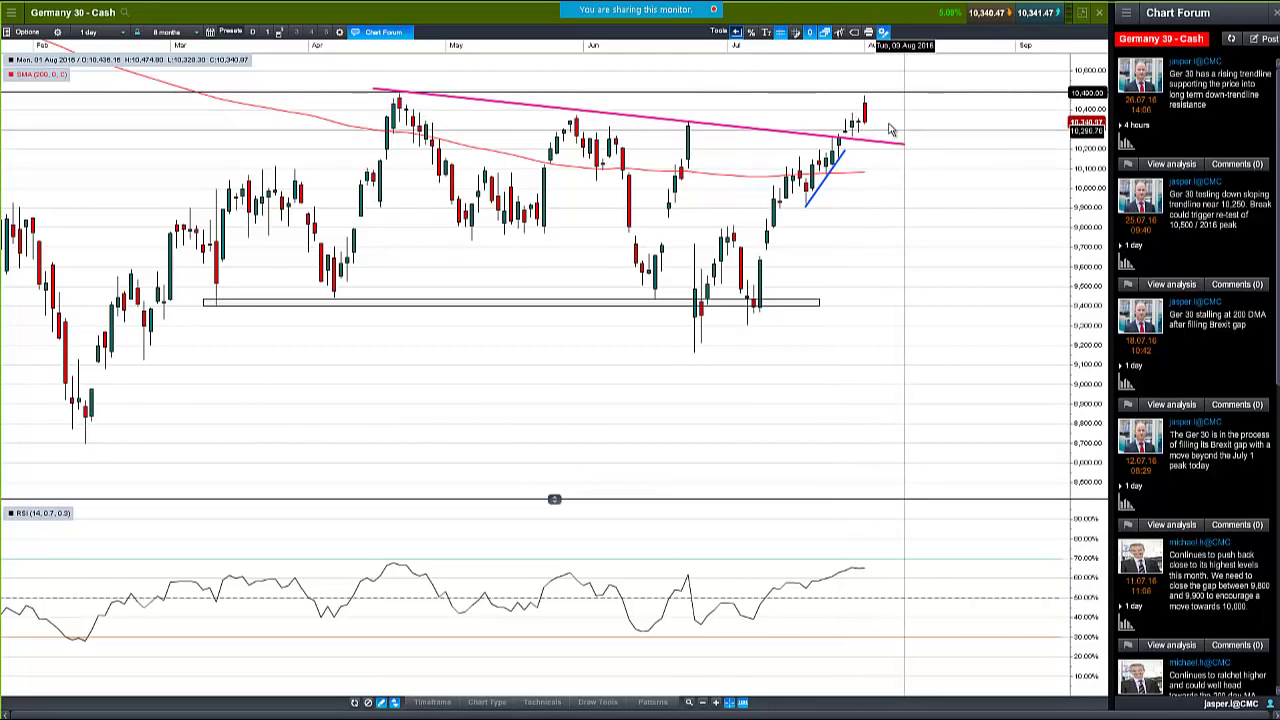
pyautogui.scroll(-5, 890, 130)
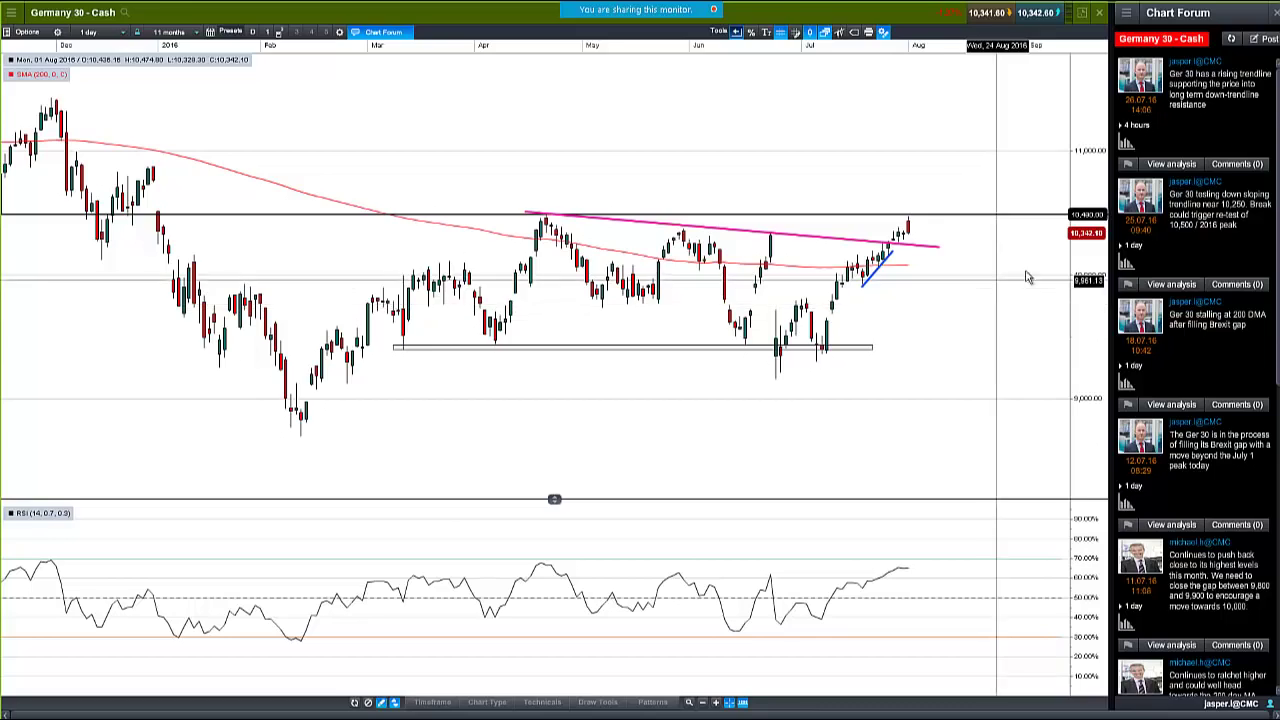
# Close the Germany 30 chart, open the Crude Oil Brent chart from the Commodities watchlist and maximise it
pyautogui.click(1099, 15)
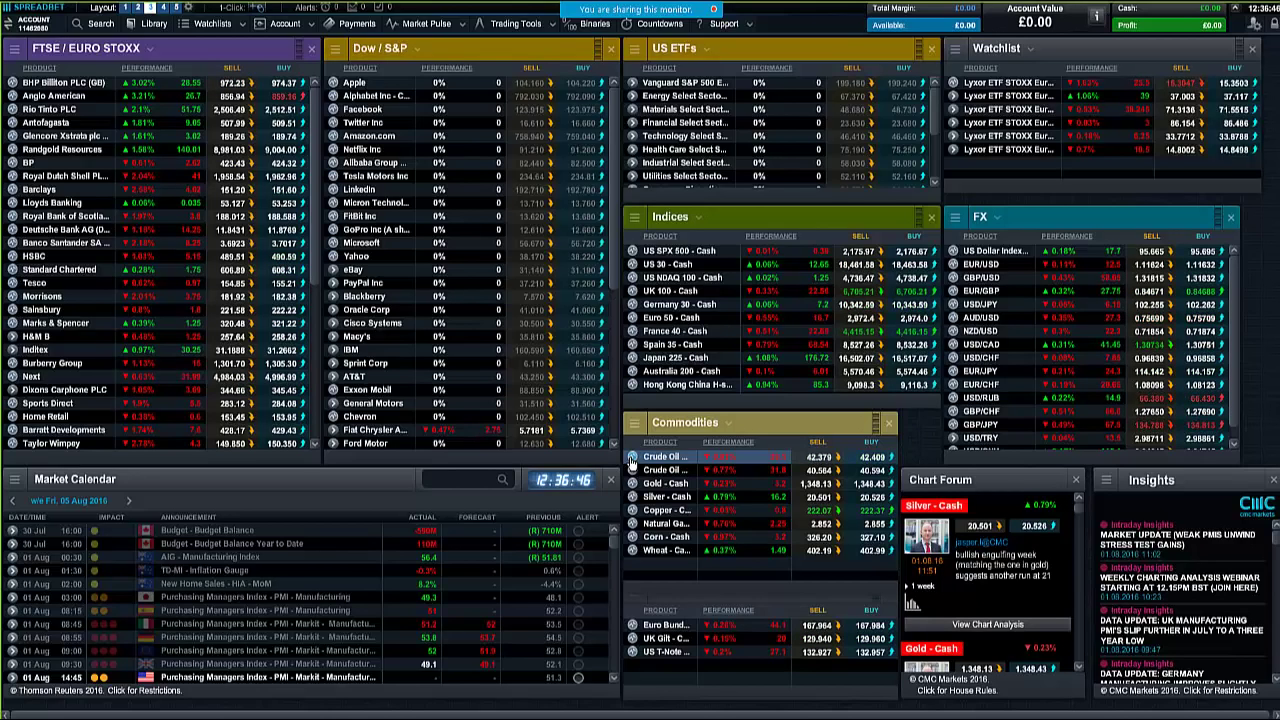
pyautogui.click(632, 460)
pyautogui.click(655, 506)
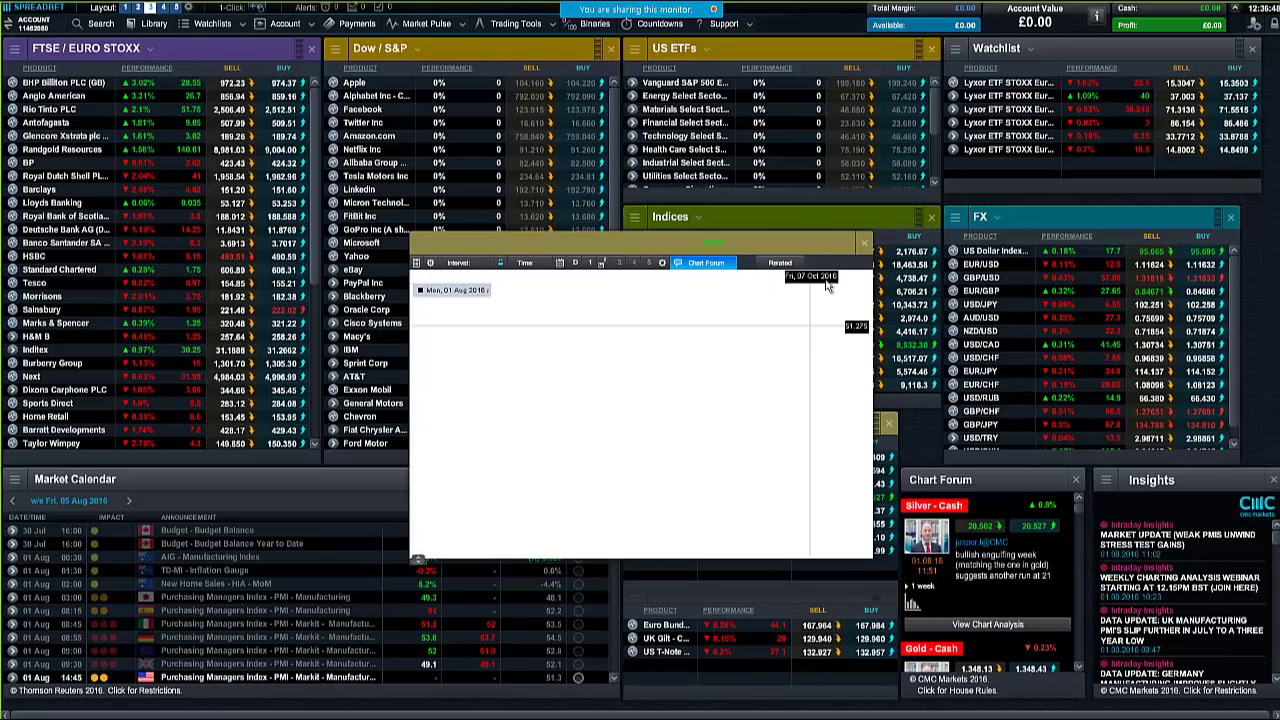
pyautogui.click(850, 243)
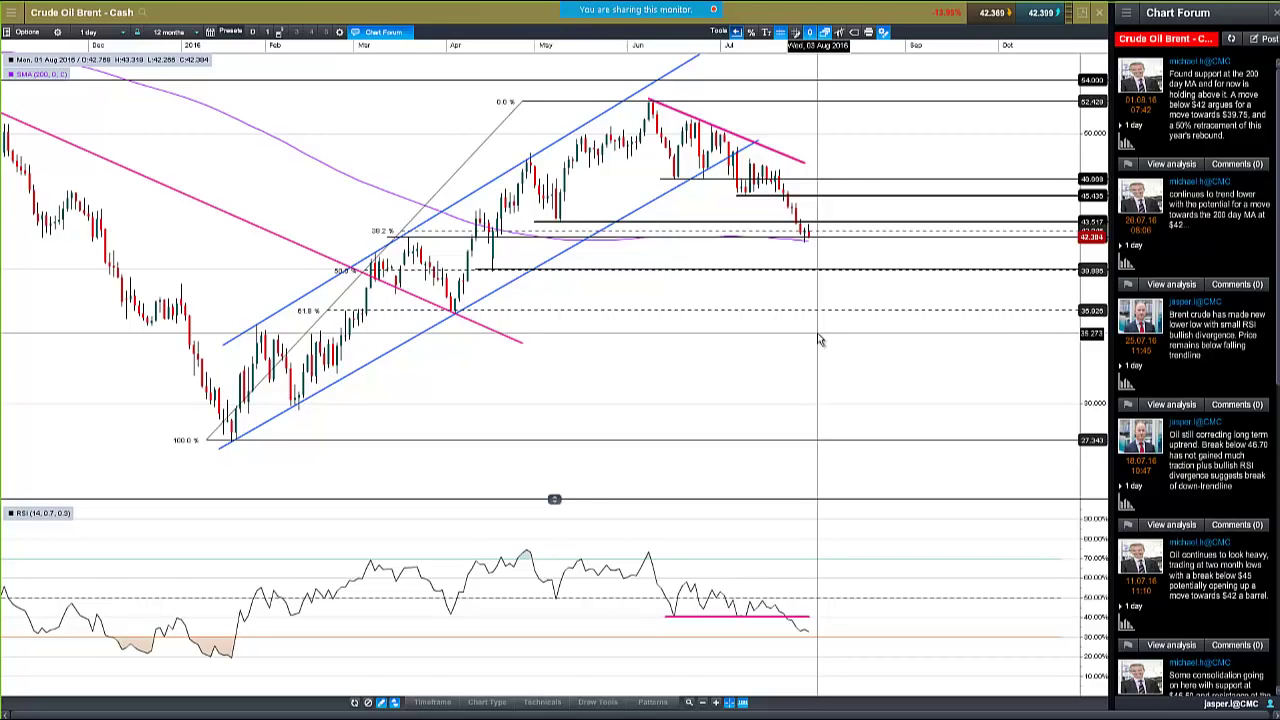
# Examine the Brent chart's 2016 rise, its Fibonacci retracement levels, the horizontal line from the March high and the falling trendline from June
pyautogui.scroll(2, 820, 345)
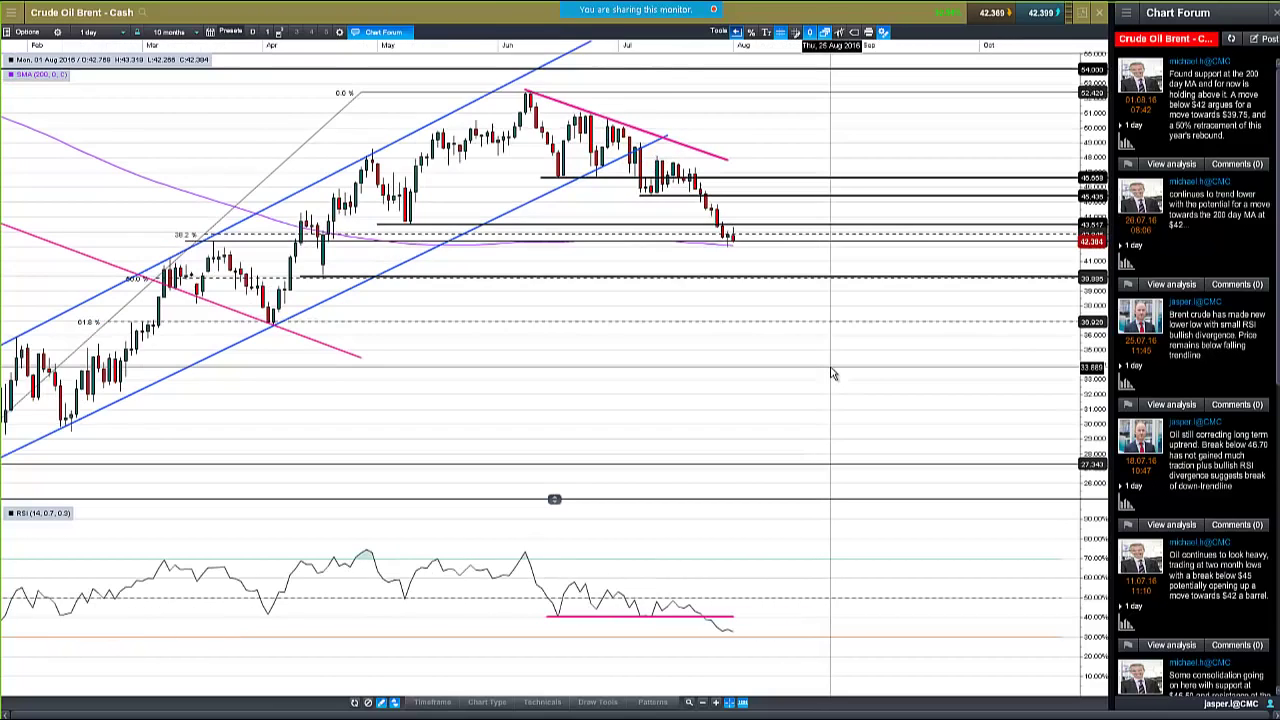
pyautogui.scroll(-1, 833, 374)
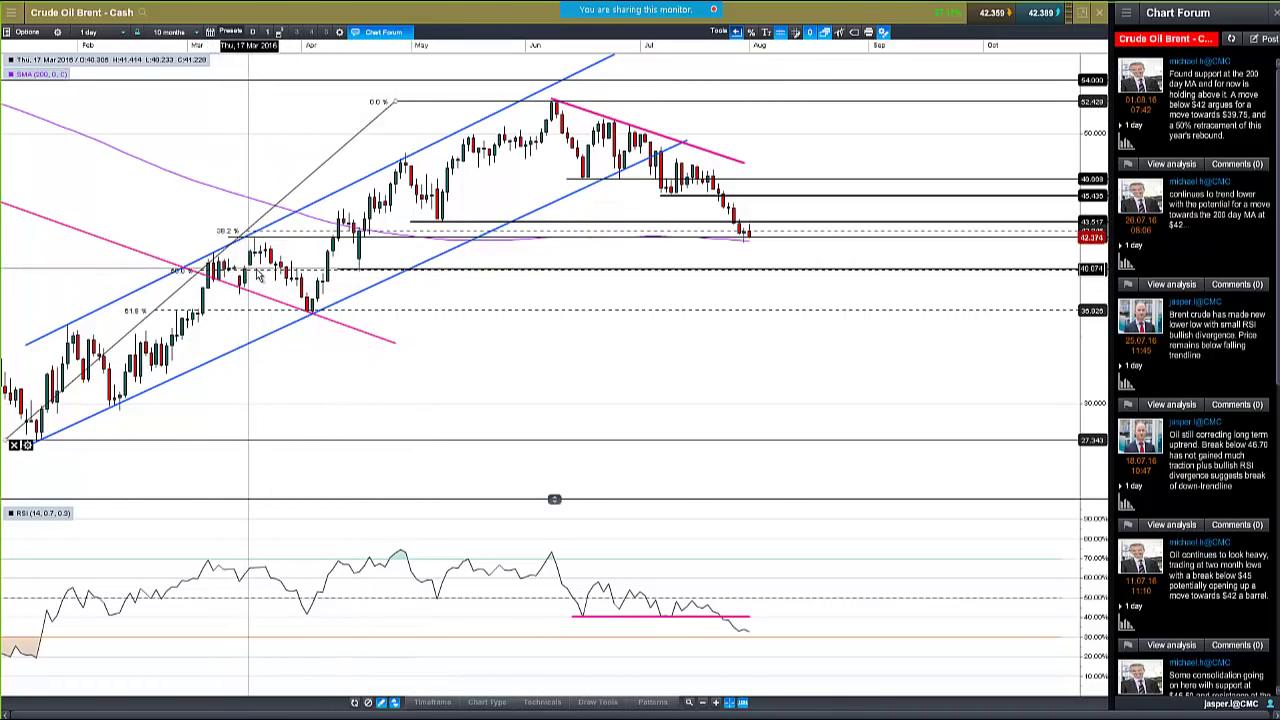
pyautogui.moveTo(258, 270); pyautogui.dragTo(258, 245)
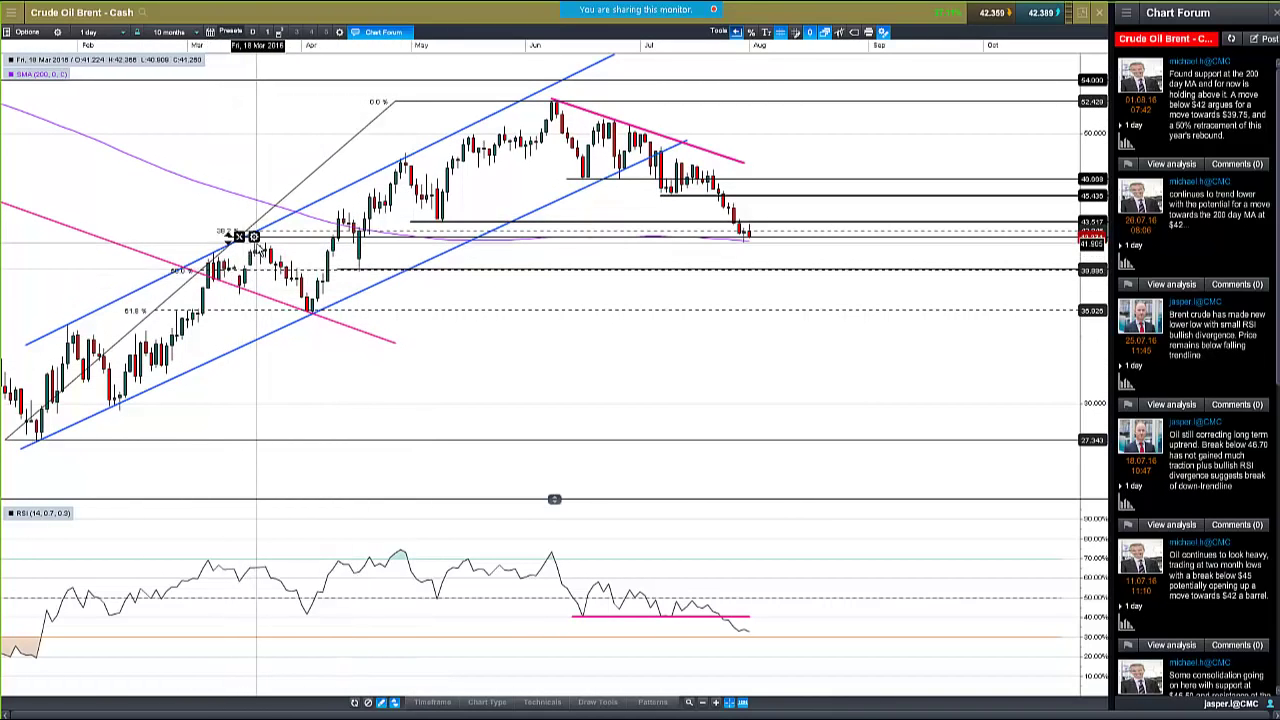
pyautogui.moveTo(258, 250)
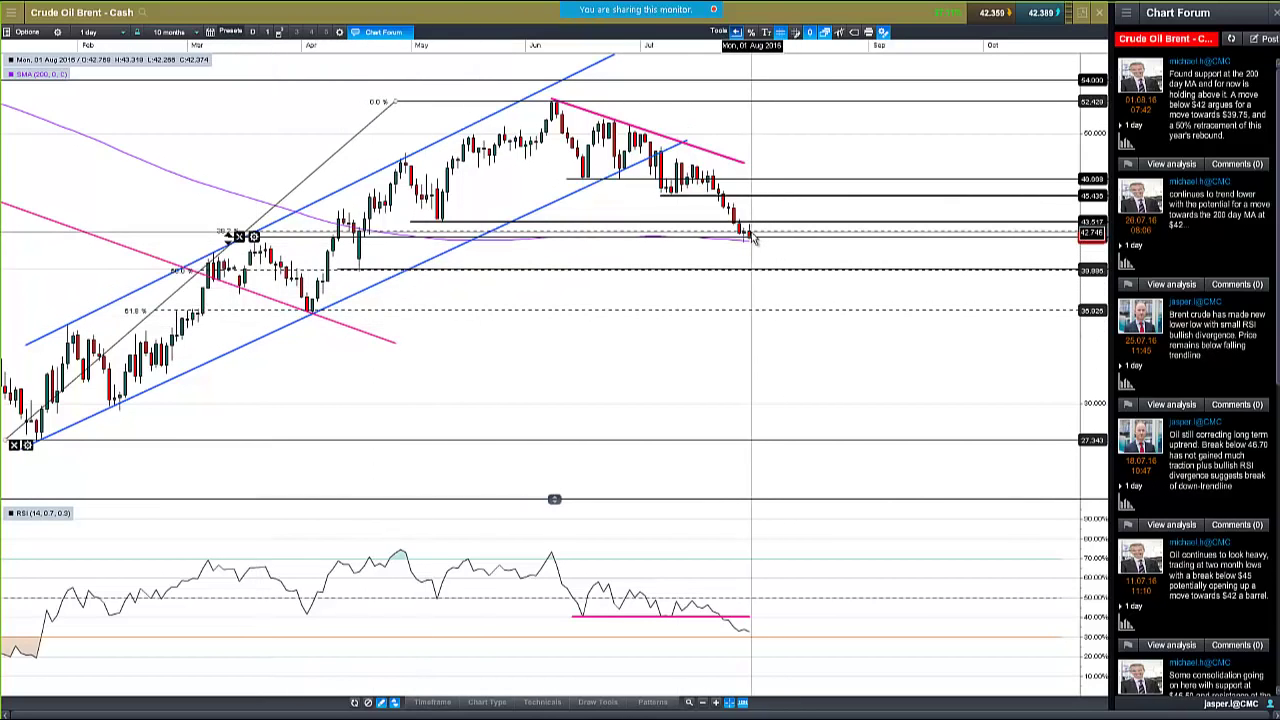
pyautogui.scroll(-1, 290, 360)
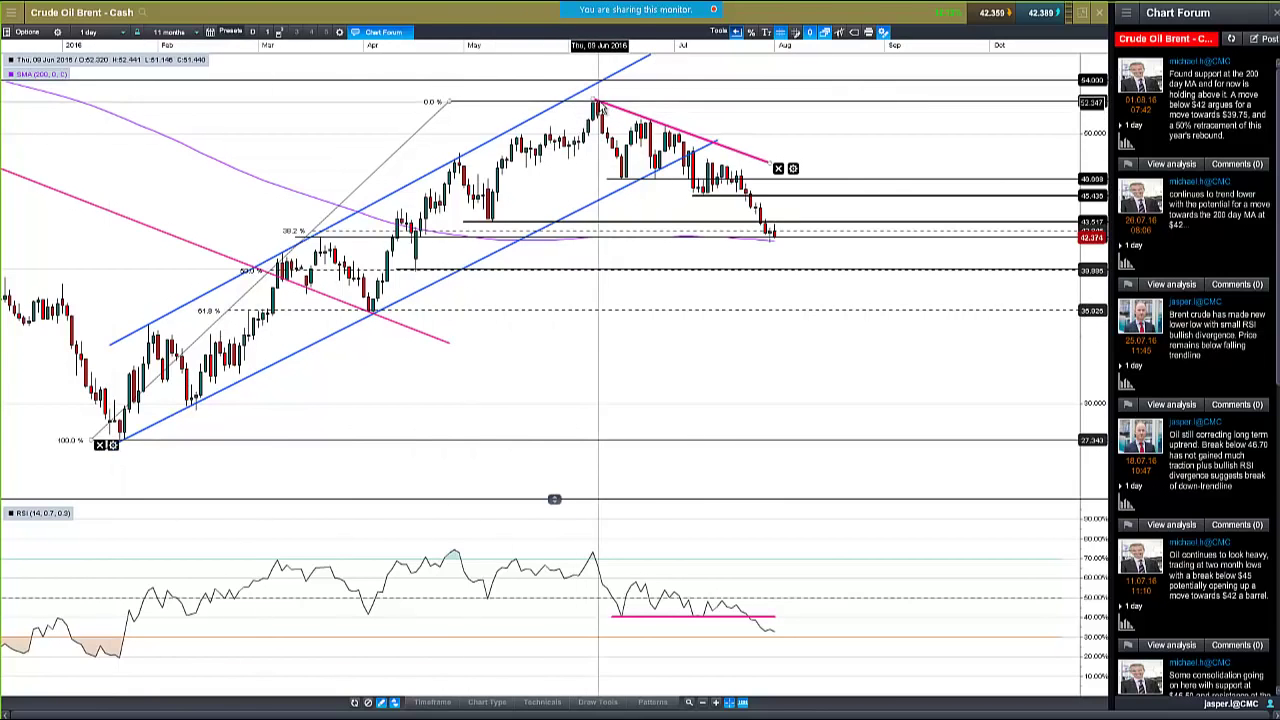
# Inspect the latest Brent candles against the 200-day moving average and the lower support levels, and check the RSI support line
pyautogui.scroll(3, 754, 274)
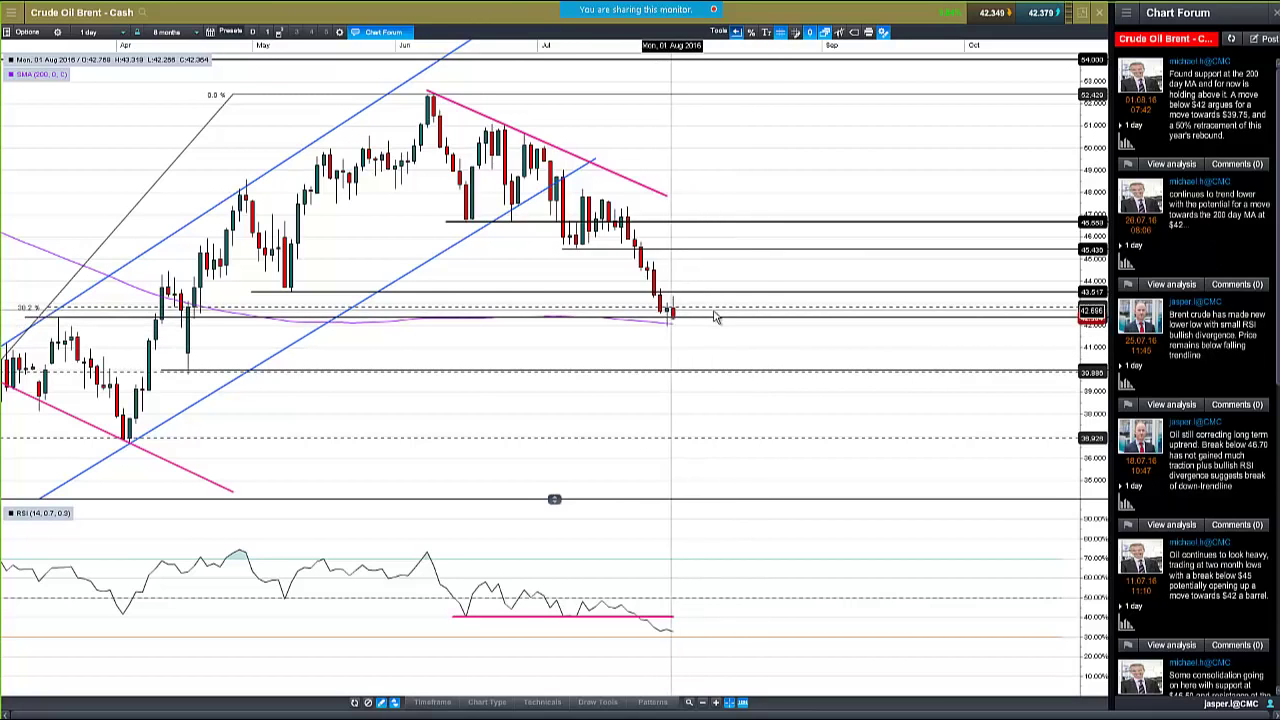
pyautogui.scroll(-1, 715, 318)
pyautogui.scroll(1, 691, 306)
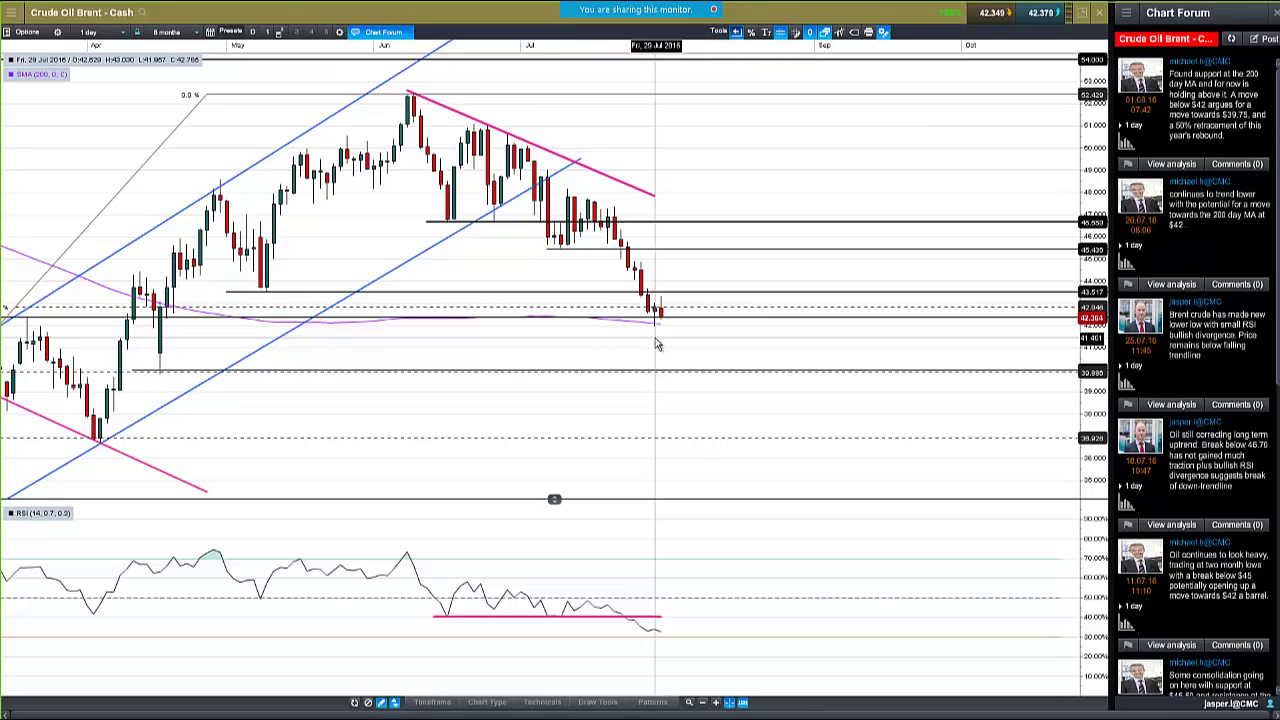
pyautogui.moveTo(657, 344)
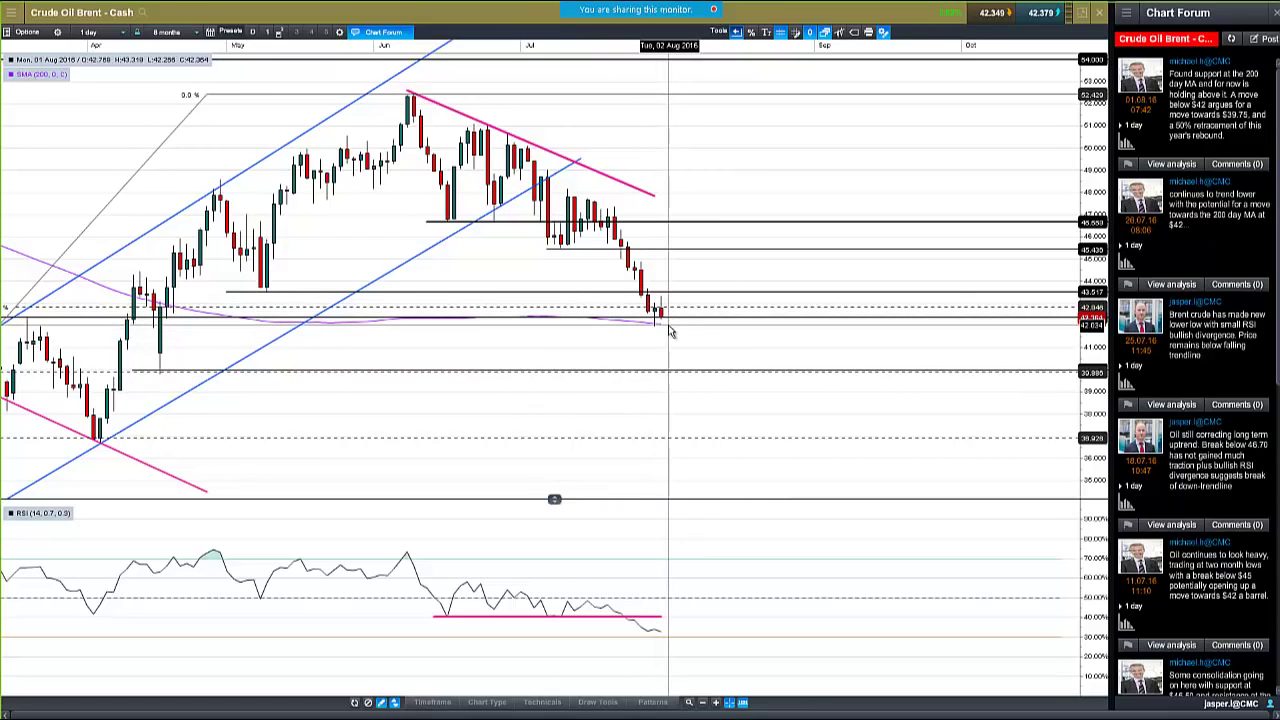
pyautogui.scroll(-4, 786, 344)
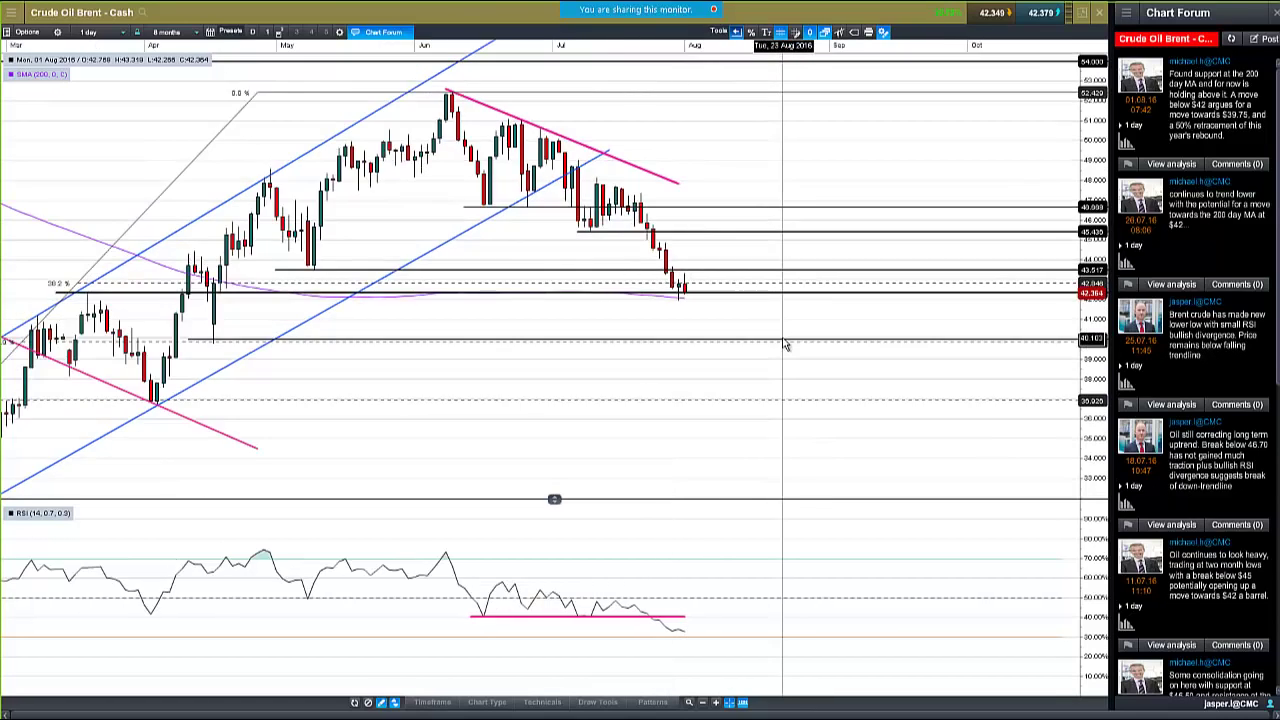
pyautogui.scroll(-1, 828, 349)
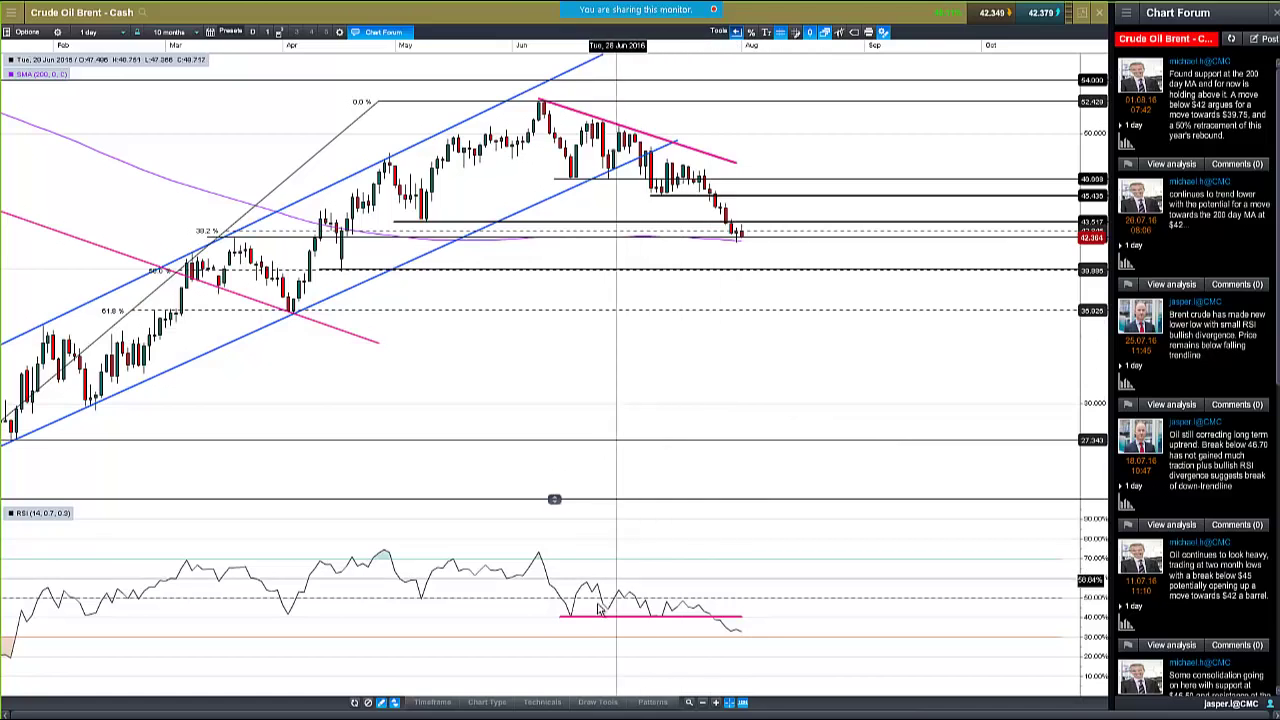
# Compare the Brent chart's June and July price lows with the pink RSI support line and the point where RSI crosses it
pyautogui.moveTo(569, 621)
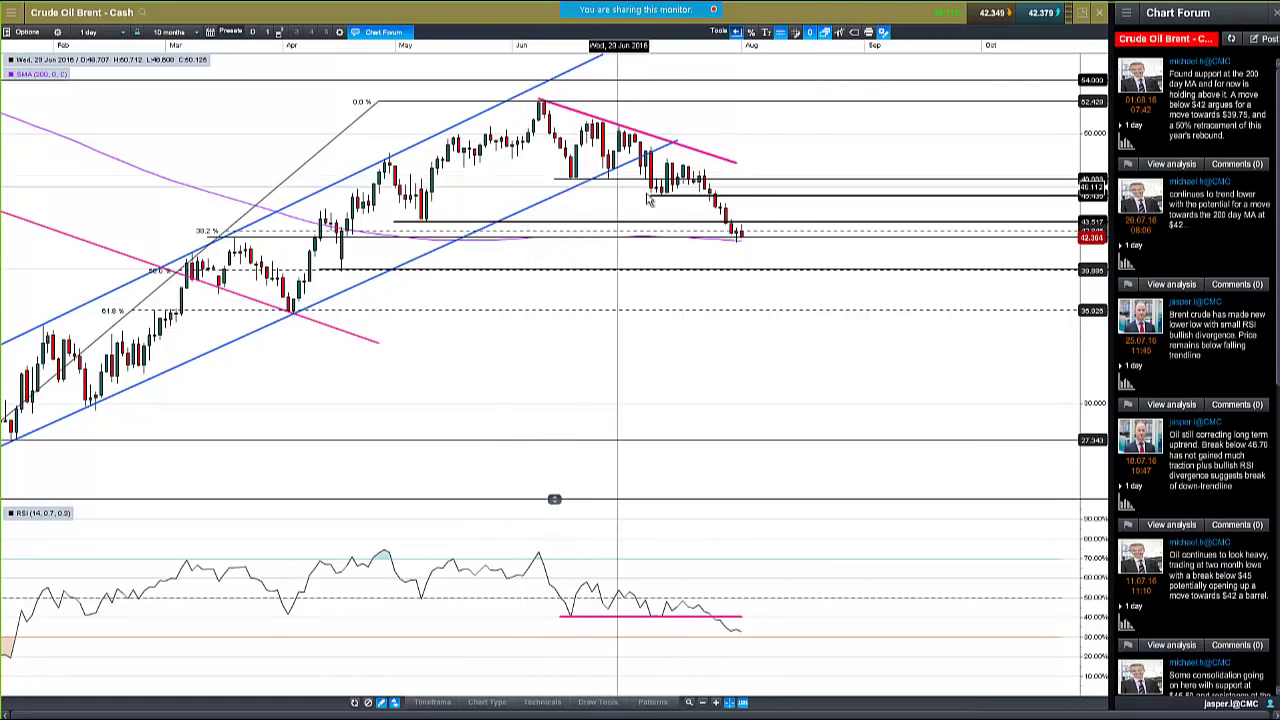
pyautogui.moveTo(557, 181)
pyautogui.moveTo(557, 181); pyautogui.dragTo(660, 198)
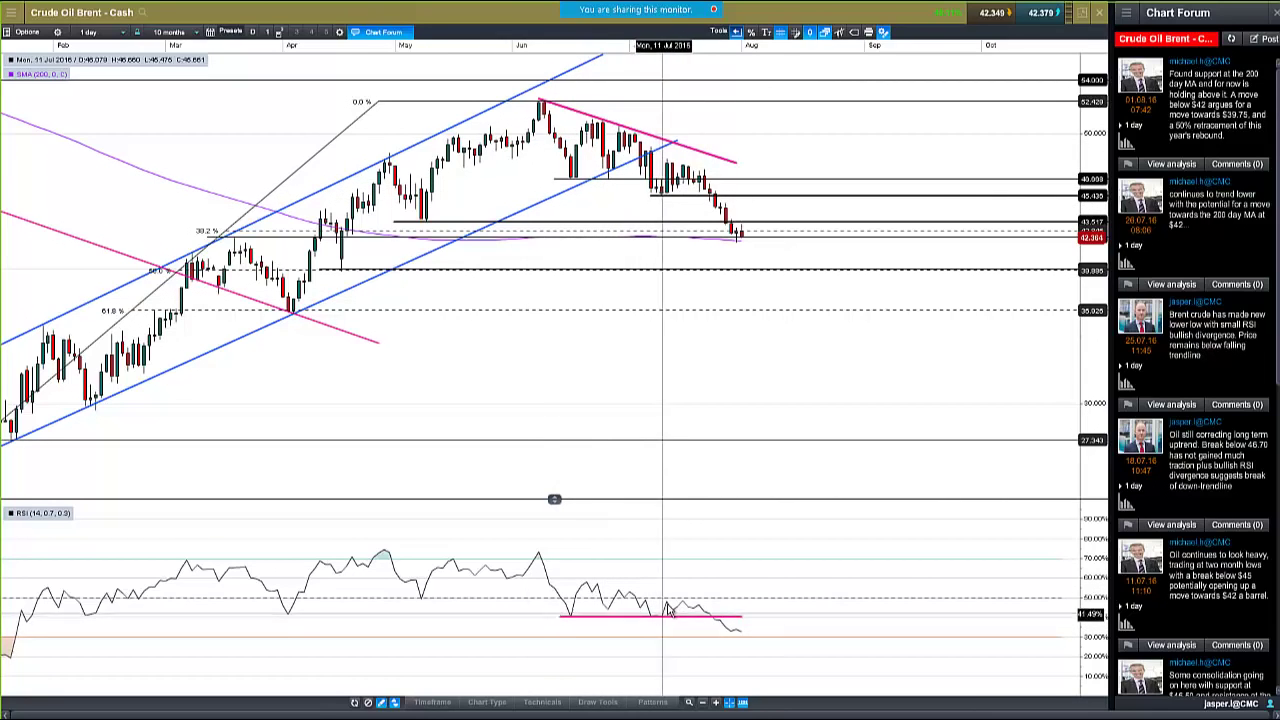
pyautogui.click(712, 619)
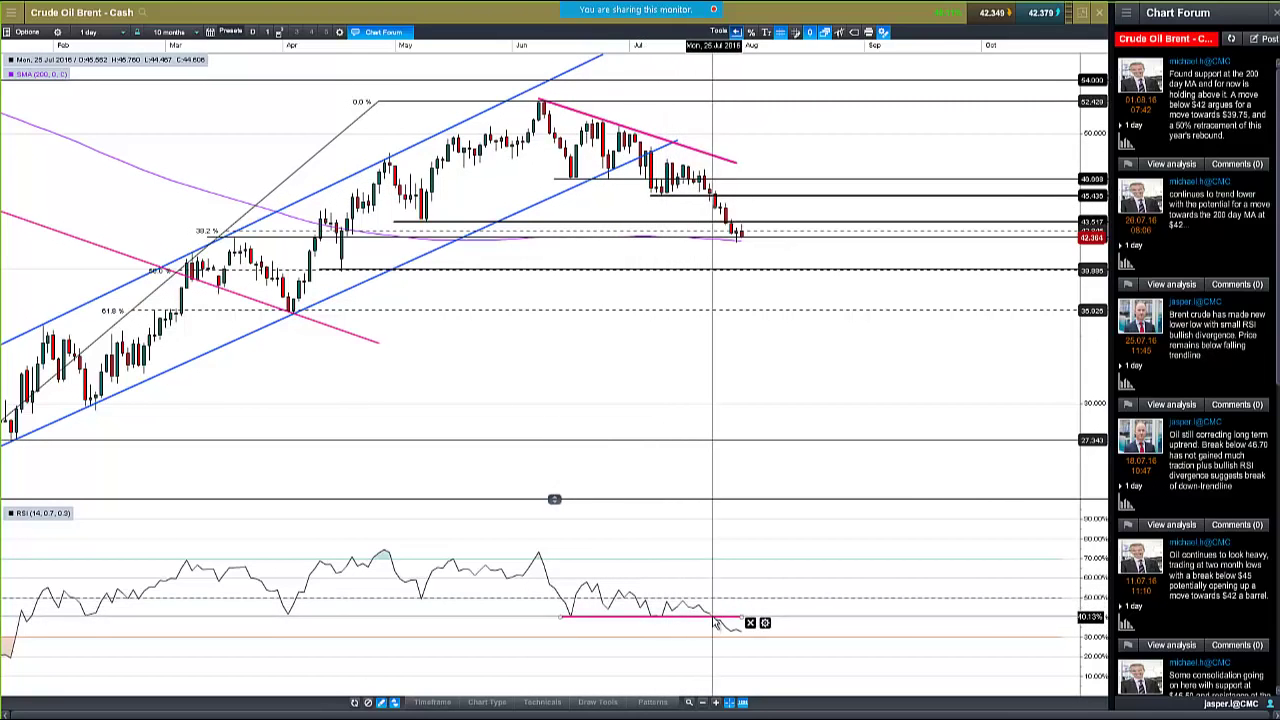
pyautogui.moveTo(714, 622)
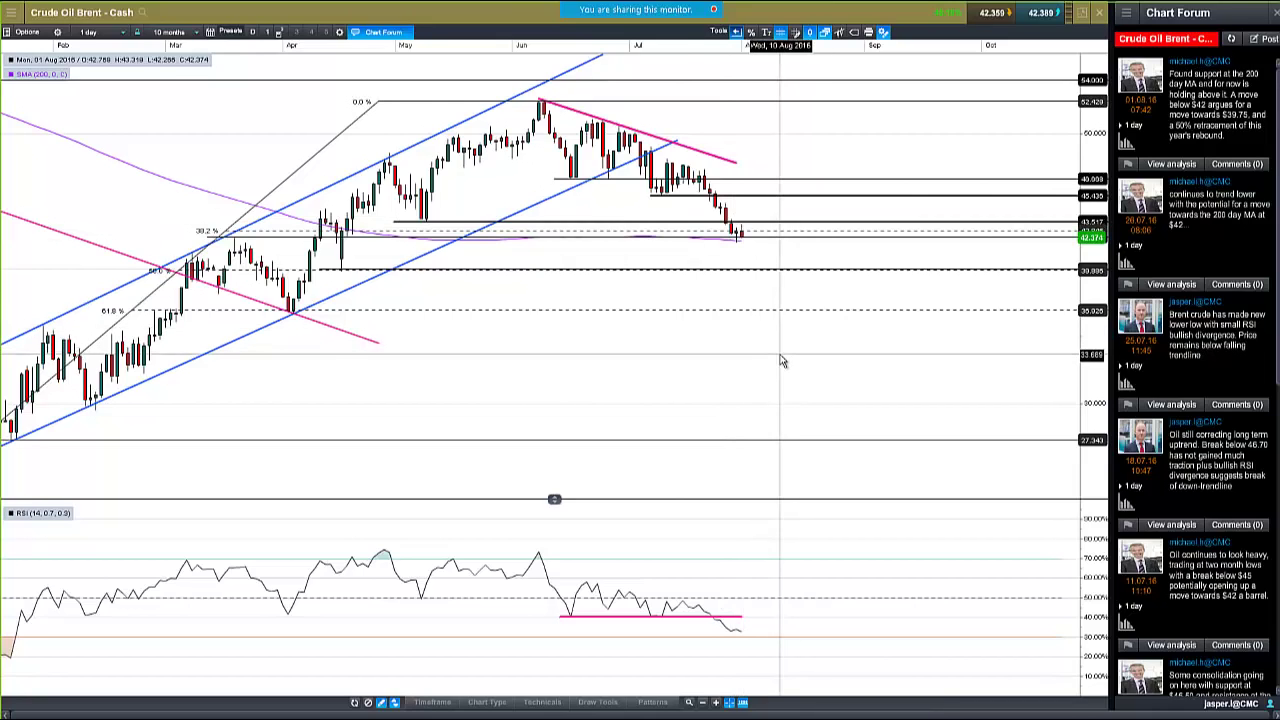
# Examine the latest Brent candles at the March high line, and the next support around the 50% retracement and the April pullback low
pyautogui.moveTo(739, 285)
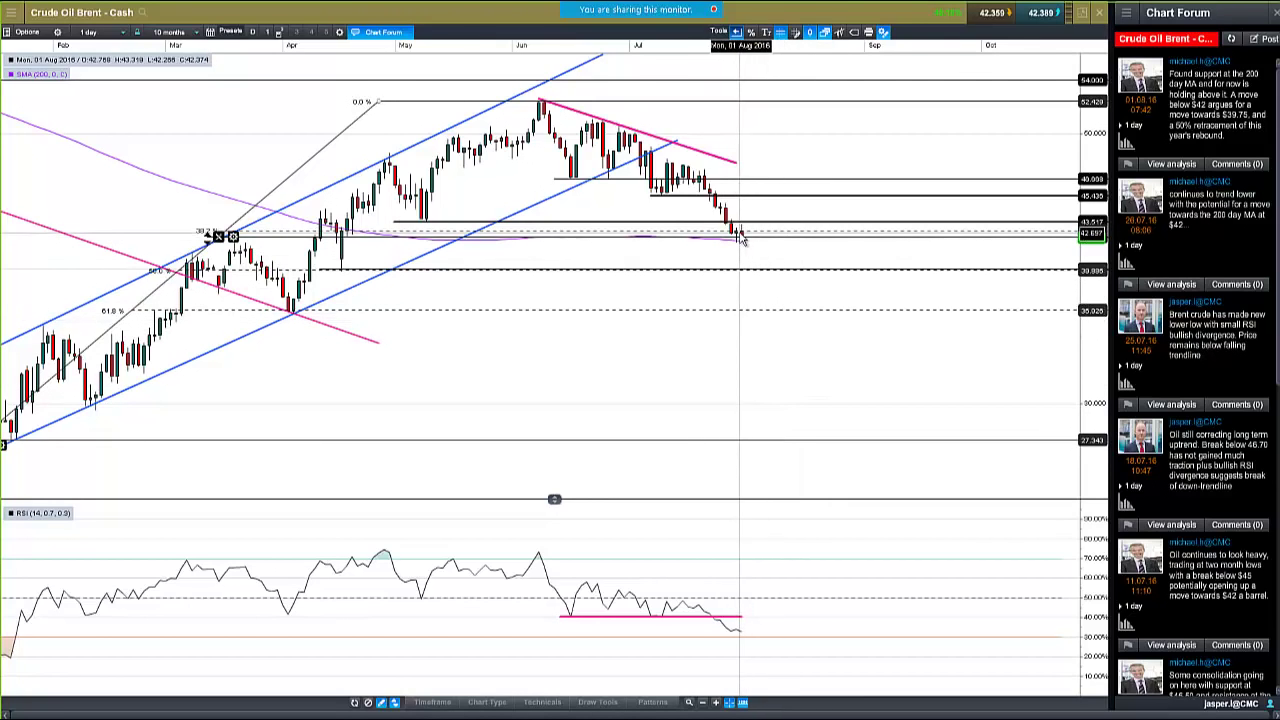
pyautogui.moveTo(740, 235)
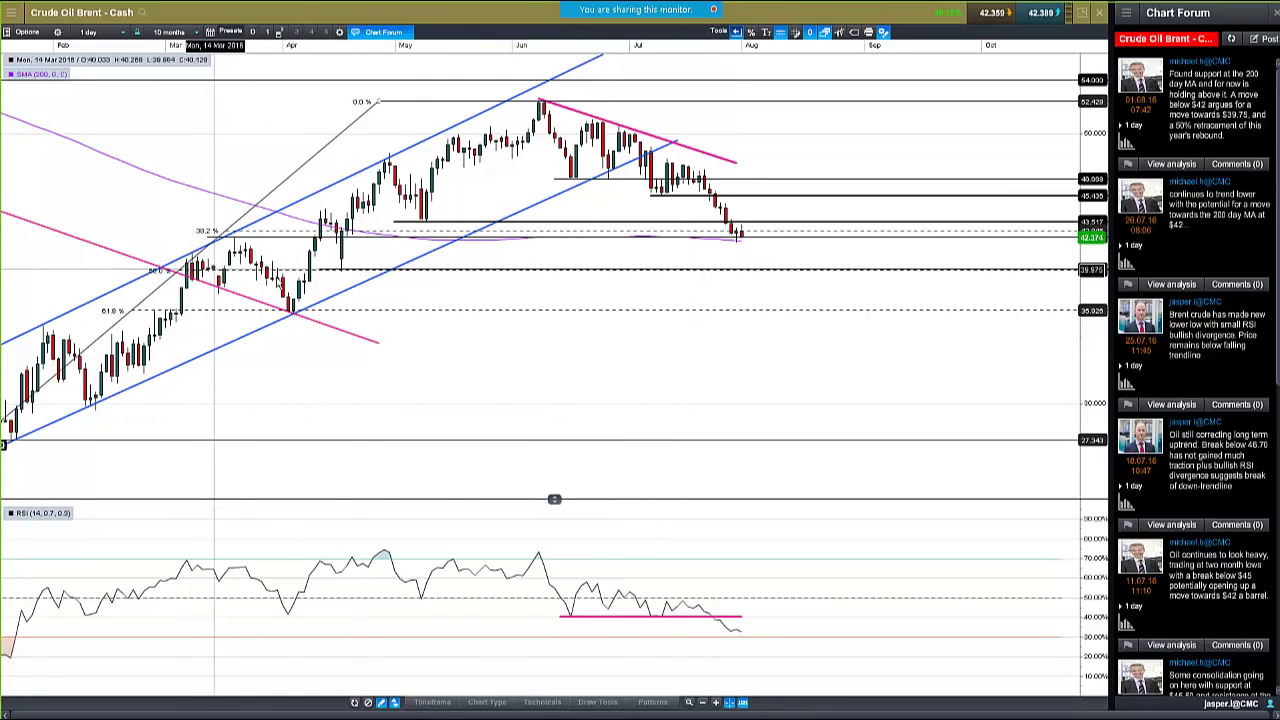
pyautogui.moveTo(340, 275)
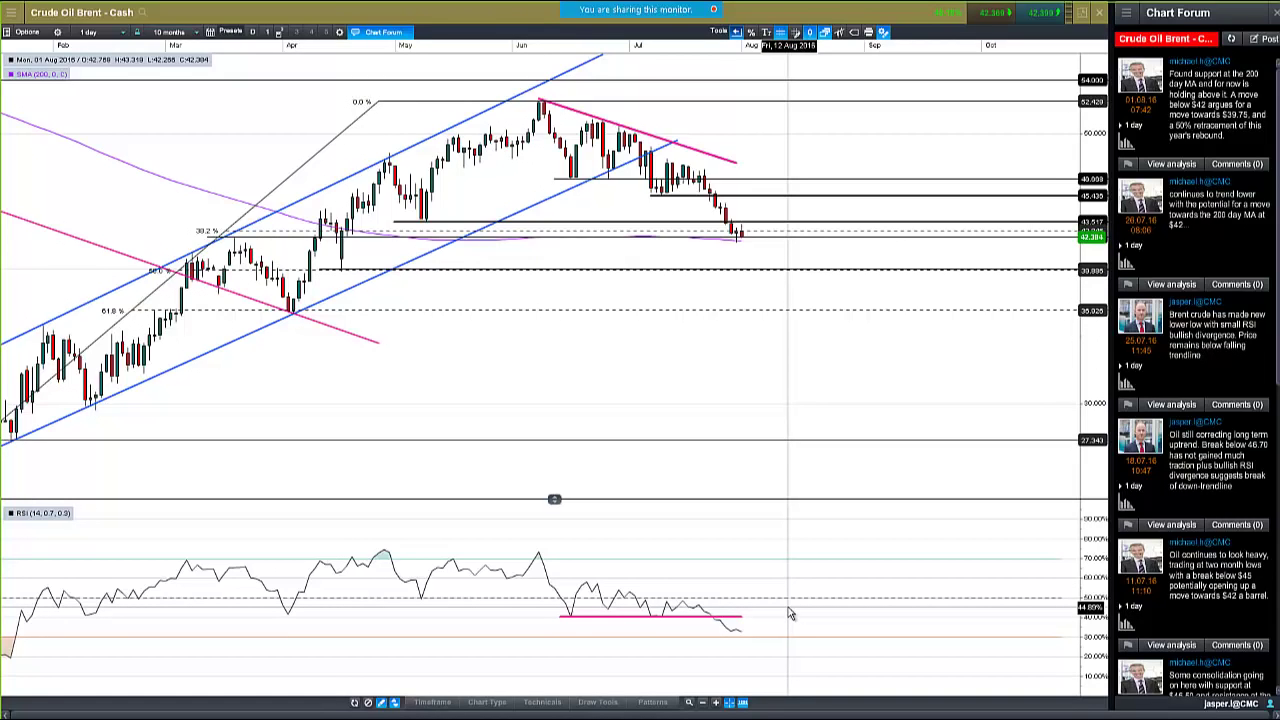
pyautogui.moveTo(729, 270)
pyautogui.mouseDown()
pyautogui.moveTo(751, 240)
pyautogui.moveTo(748, 275)
pyautogui.mouseUp()
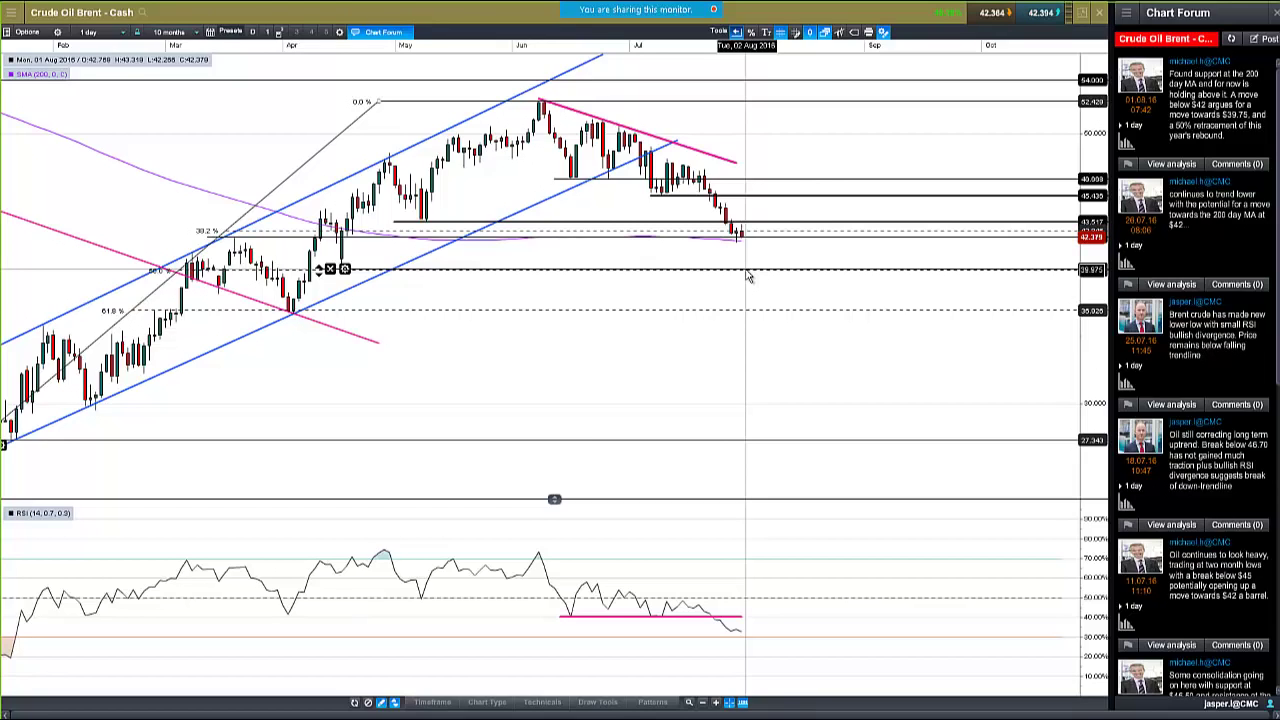
pyautogui.moveTo(745, 270); pyautogui.dragTo(752, 270)
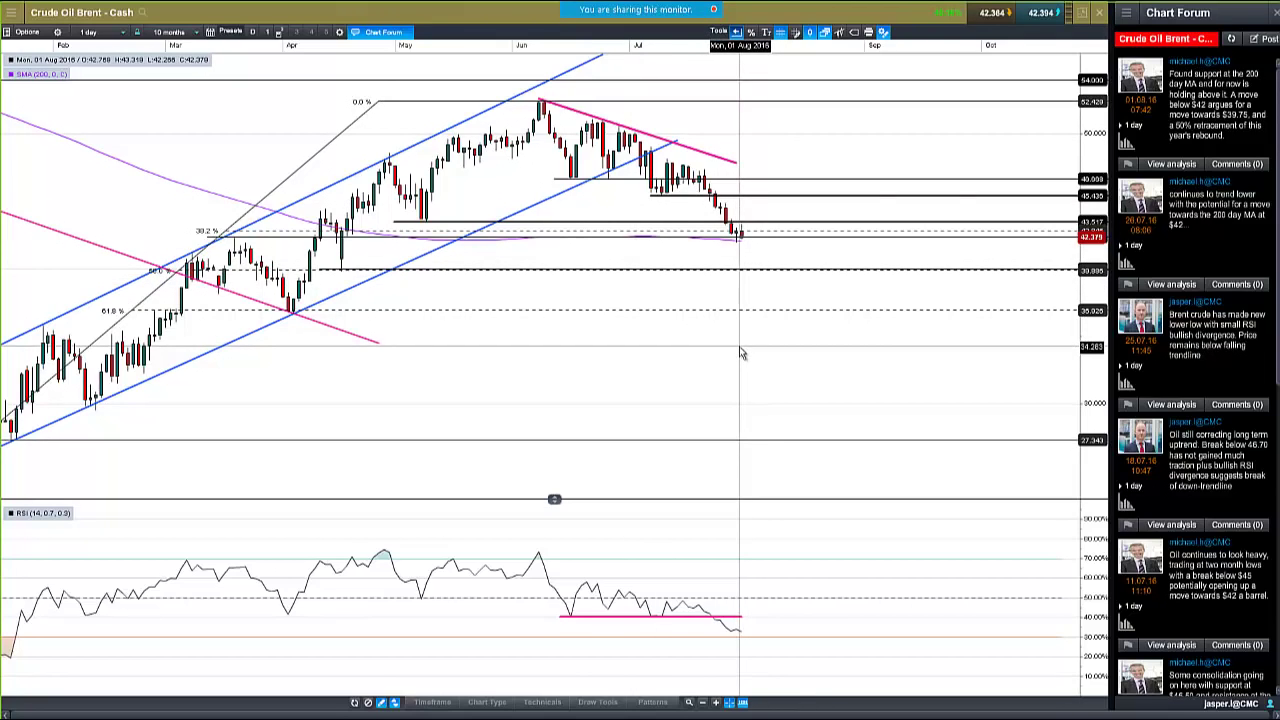
pyautogui.click(749, 274)
pyautogui.moveTo(749, 277); pyautogui.dragTo(749, 271)
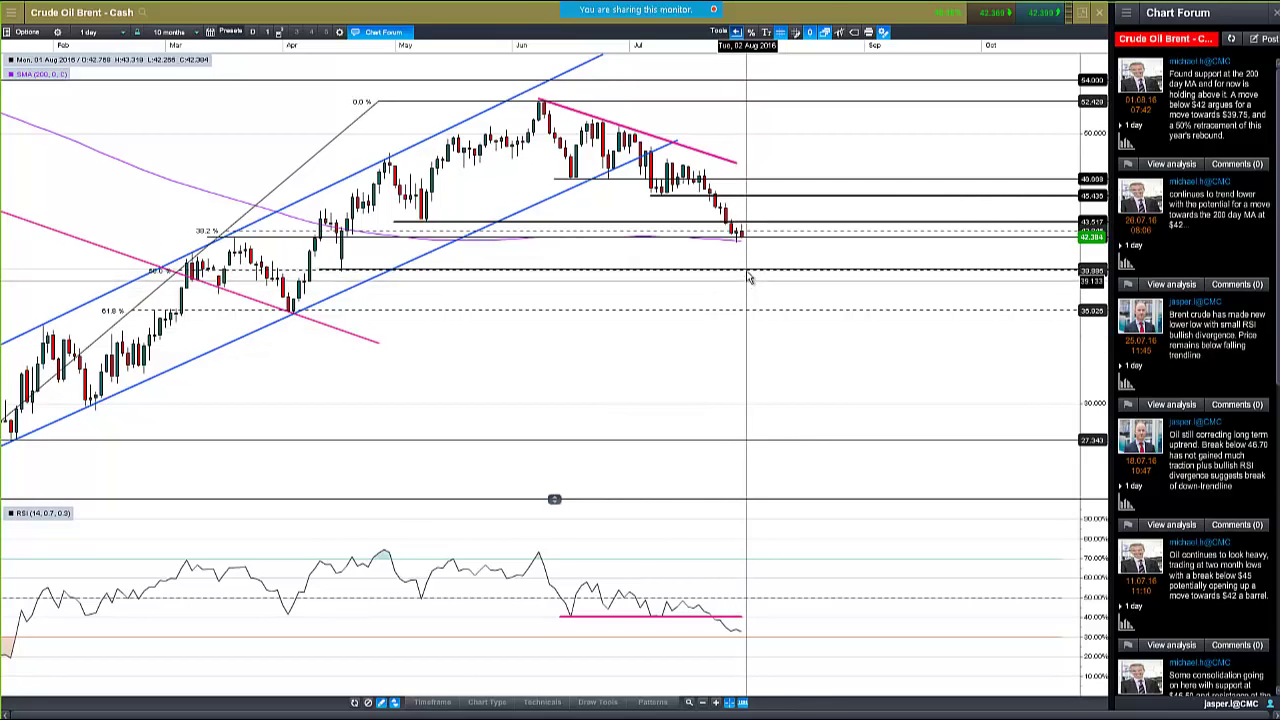
# Inspect Brent's early April low near the 61.8% retracement and the horizontal levels above and below the current price
pyautogui.moveTo(749, 282); pyautogui.dragTo(752, 284)
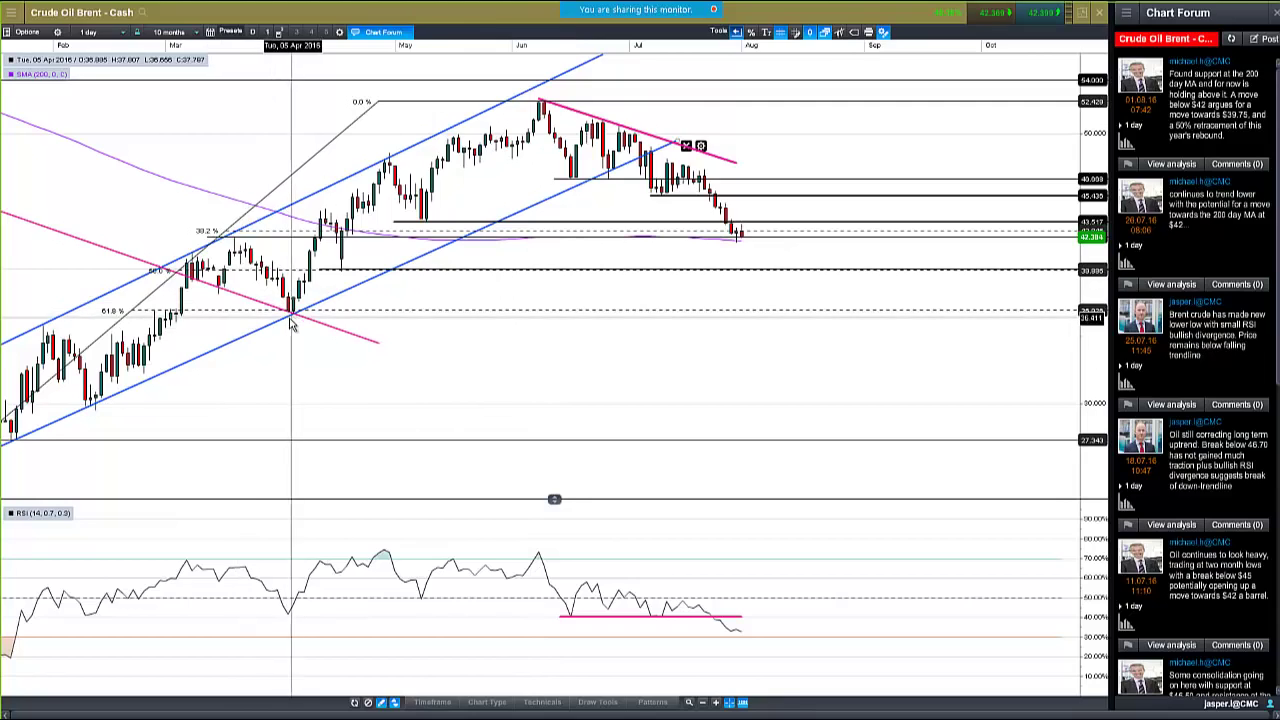
pyautogui.moveTo(292, 325)
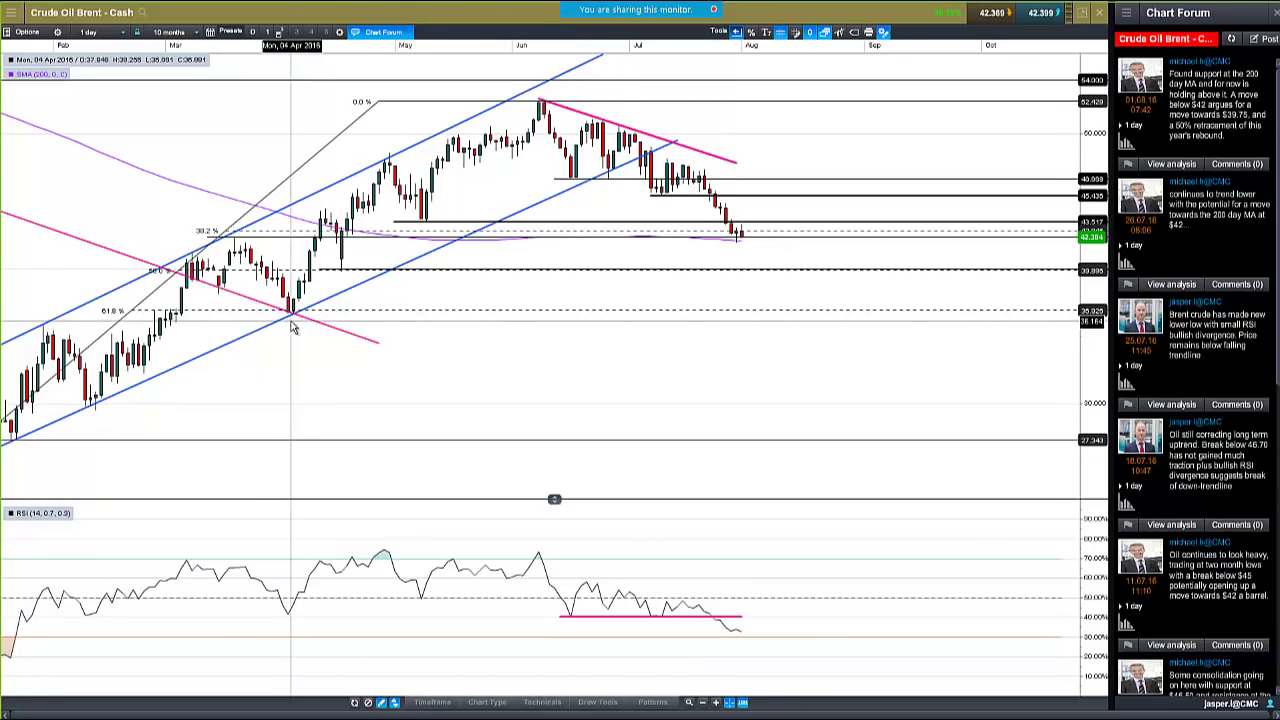
pyautogui.moveTo(291, 322); pyautogui.dragTo(751, 274)
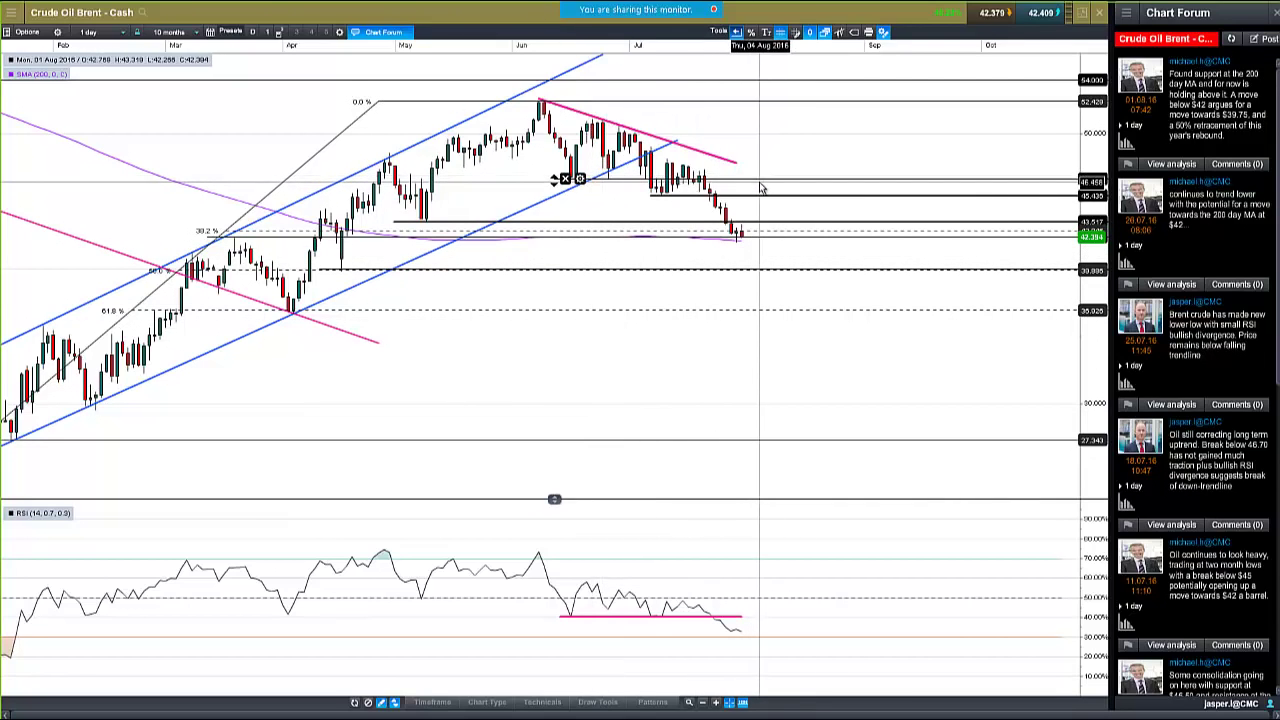
pyautogui.moveTo(760, 185); pyautogui.dragTo(814, 268)
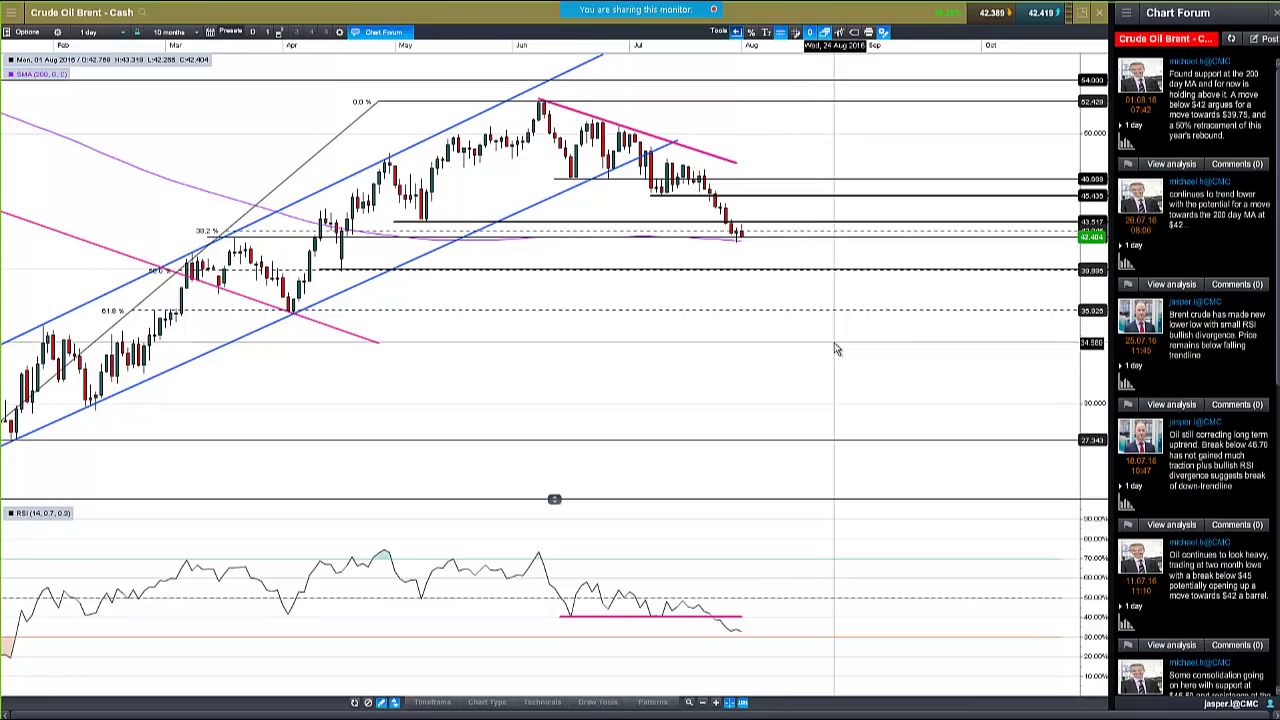
pyautogui.scroll(-1, 834, 349)
pyautogui.scroll(-1, 836, 349)
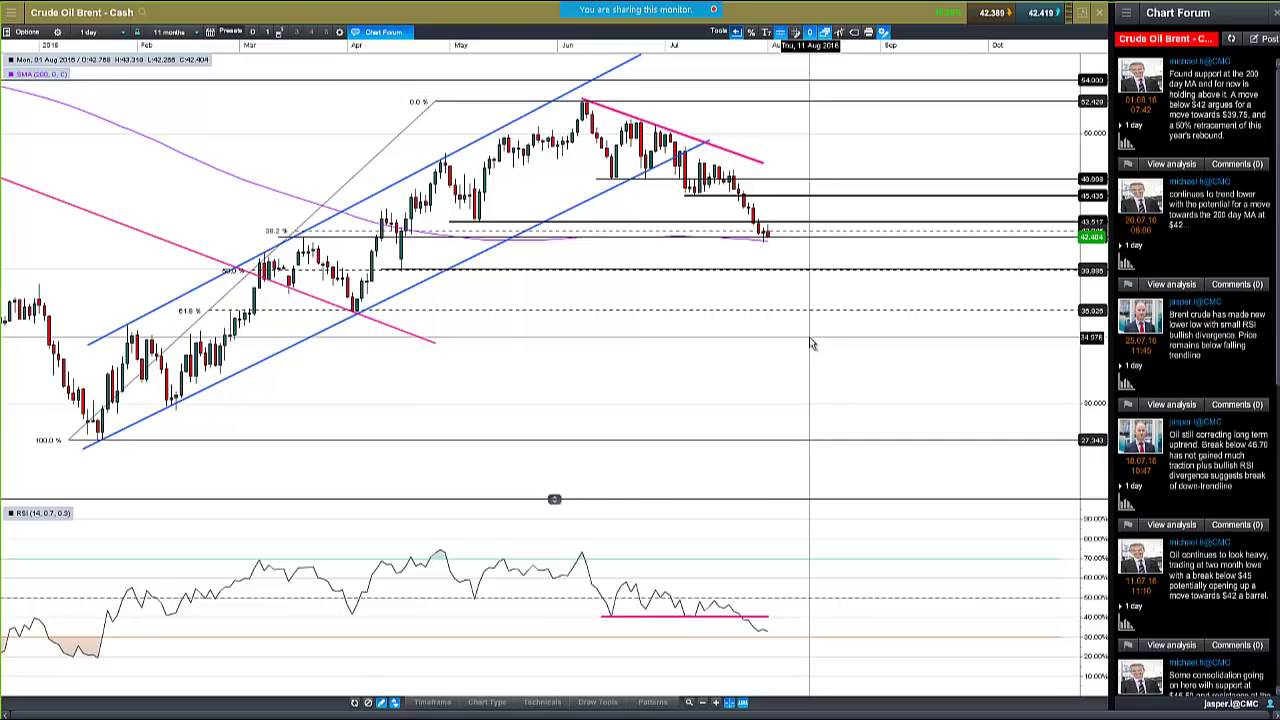
pyautogui.scroll(1, 811, 344)
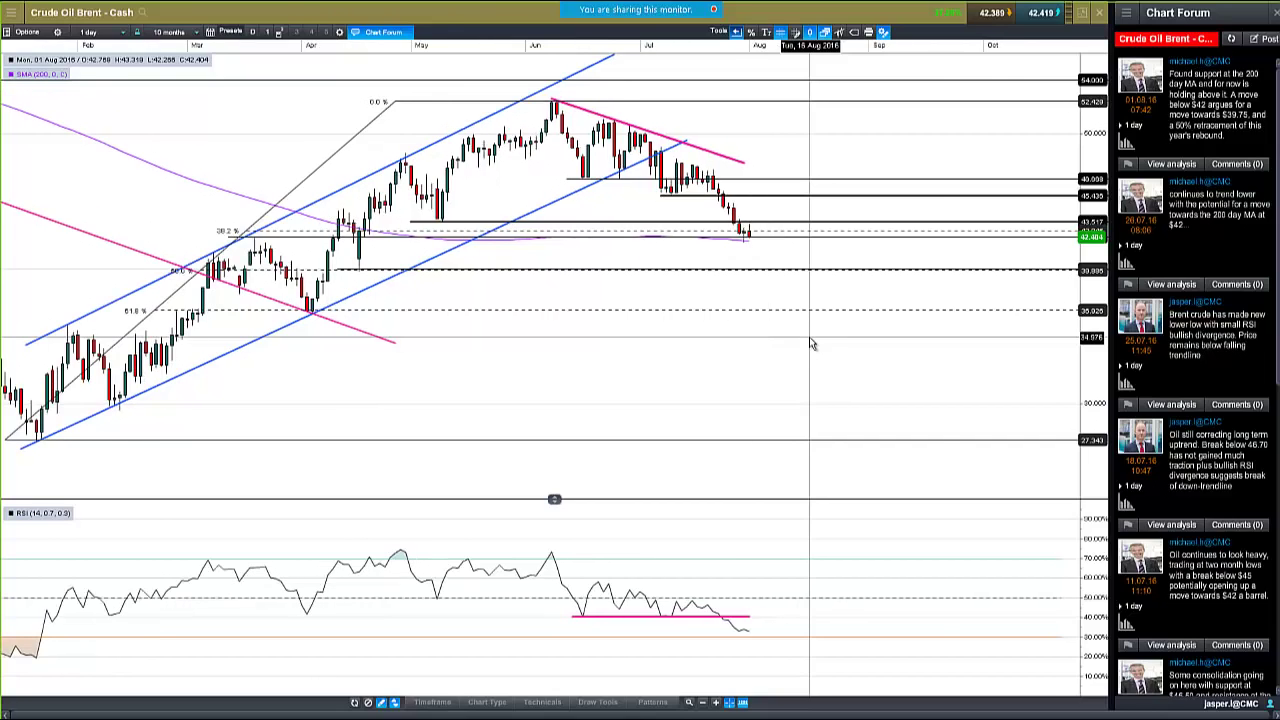
# Close the Brent chart and open the saved Crude Oil West Texas chart from the Commodities watchlist
pyautogui.click(1099, 12)
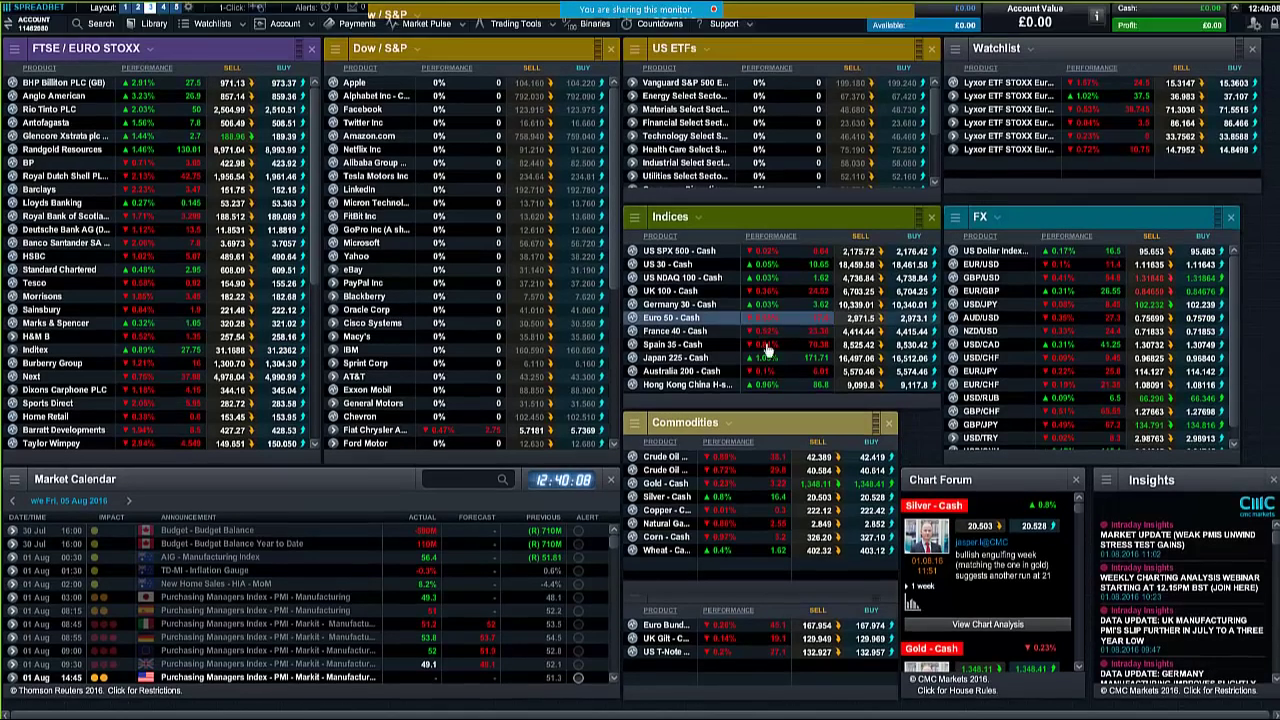
pyautogui.rightClick(640, 470)
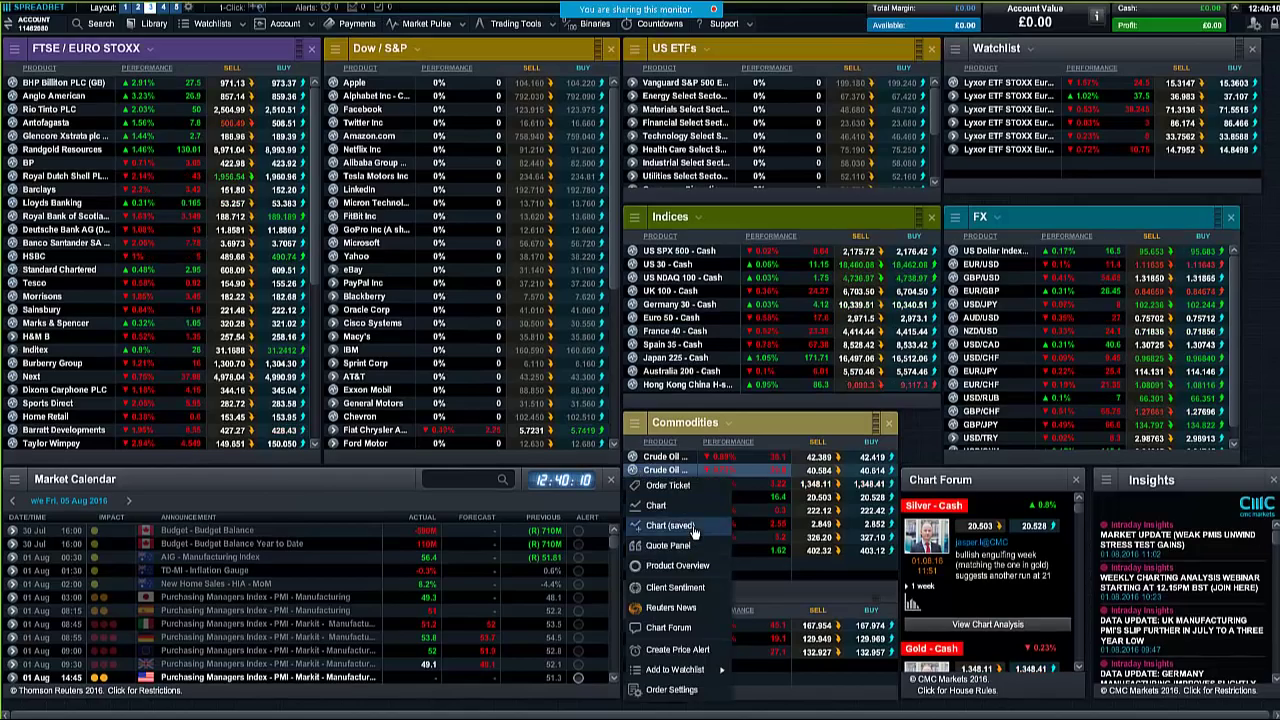
pyautogui.click(694, 528)
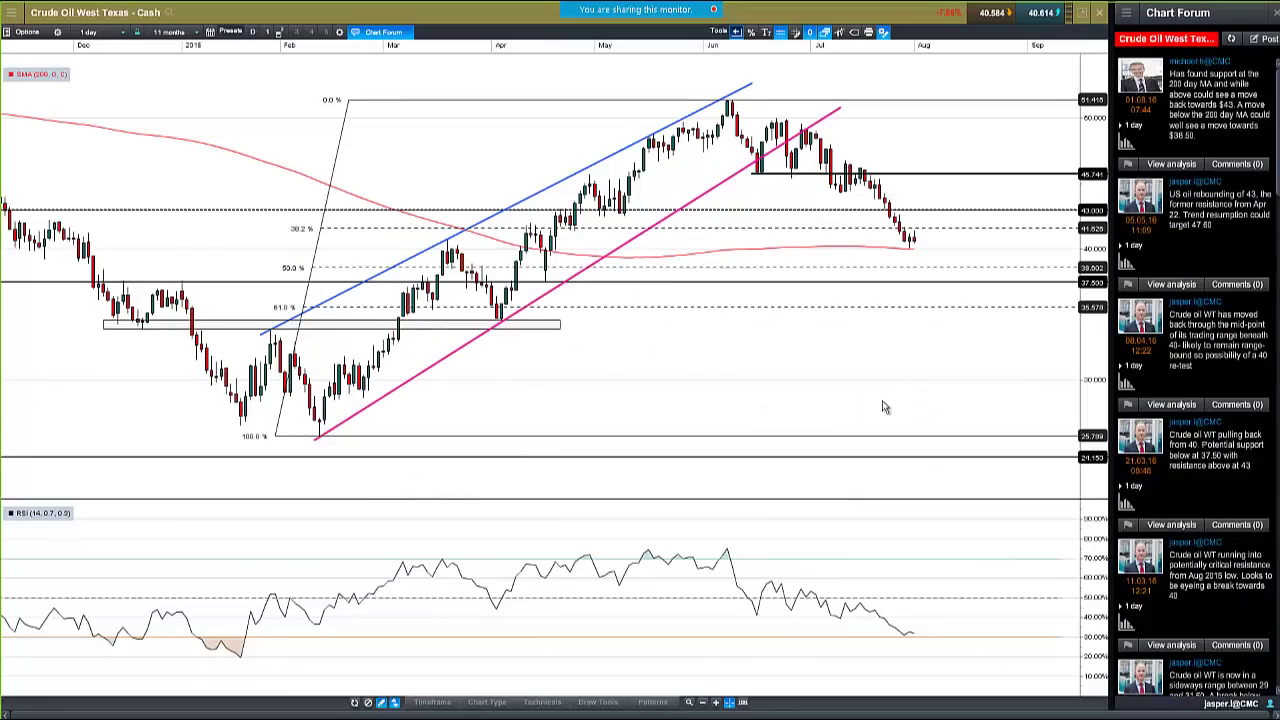
# Examine the latest West Texas candles against the 200-day moving average, the 50% retracement and the 18 April low near the 37.500 line
pyautogui.scroll(3, 830, 380)
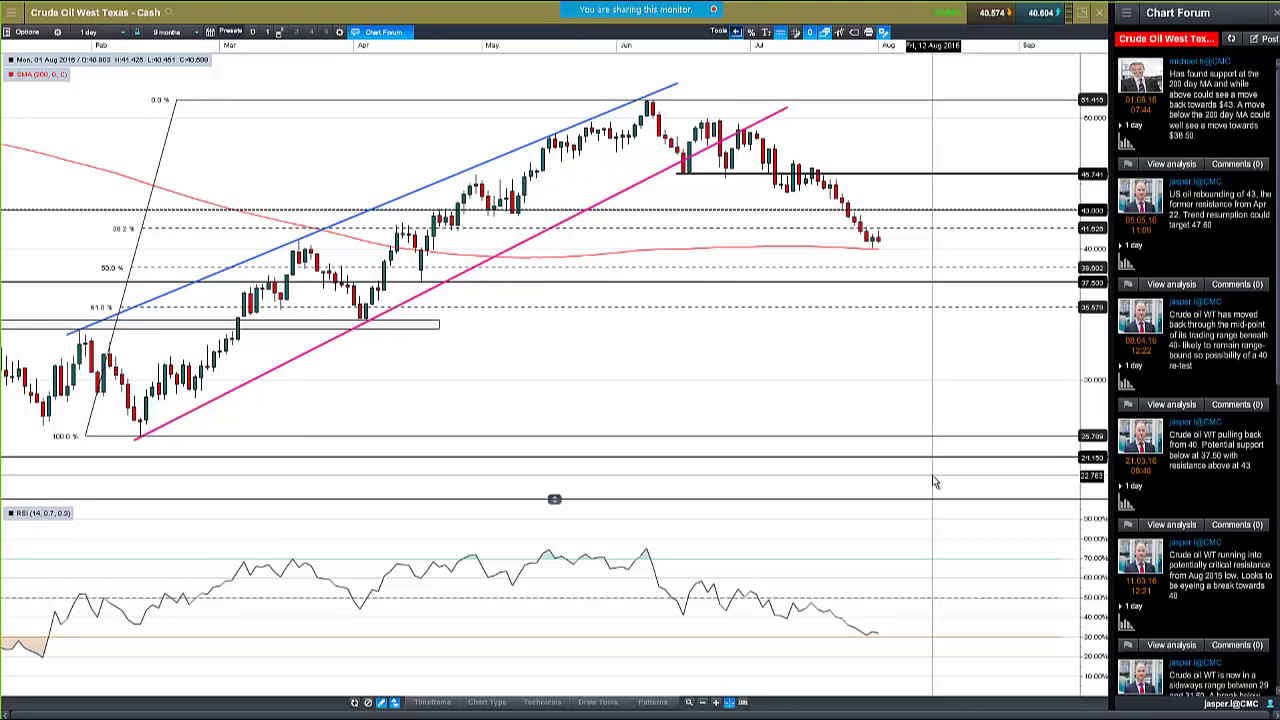
pyautogui.moveTo(934, 478); pyautogui.dragTo(883, 289)
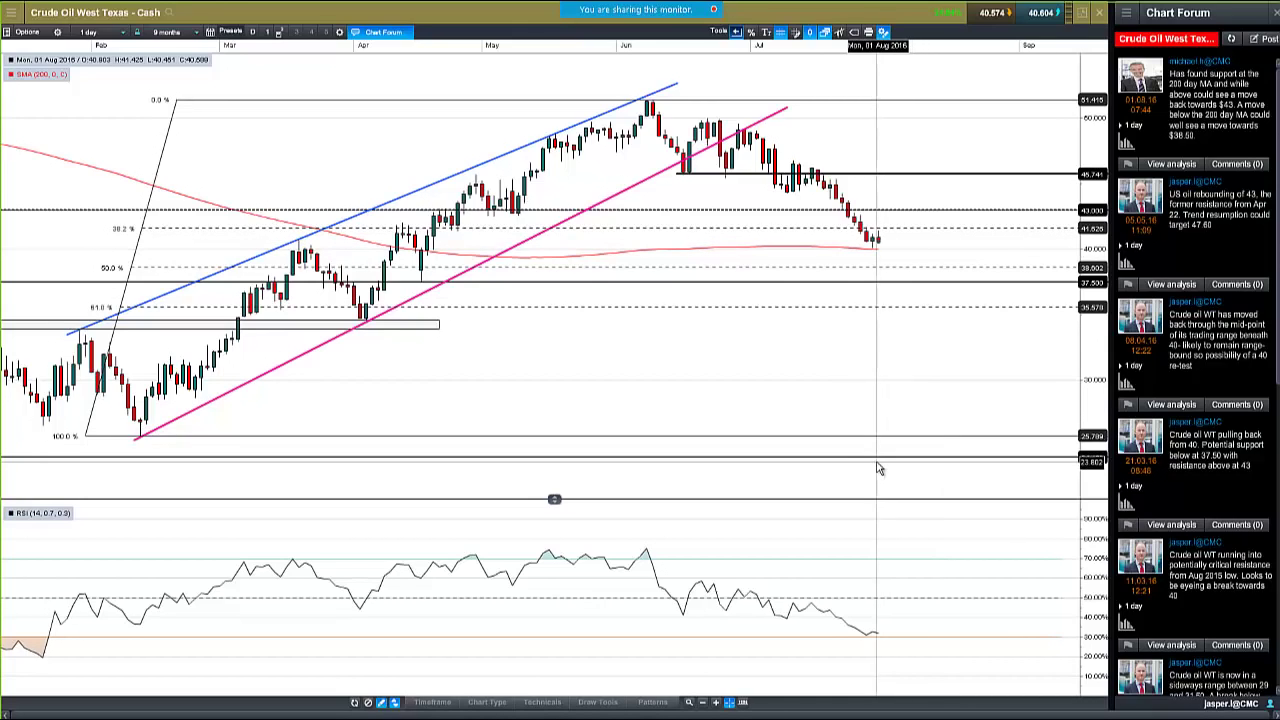
pyautogui.moveTo(878, 468)
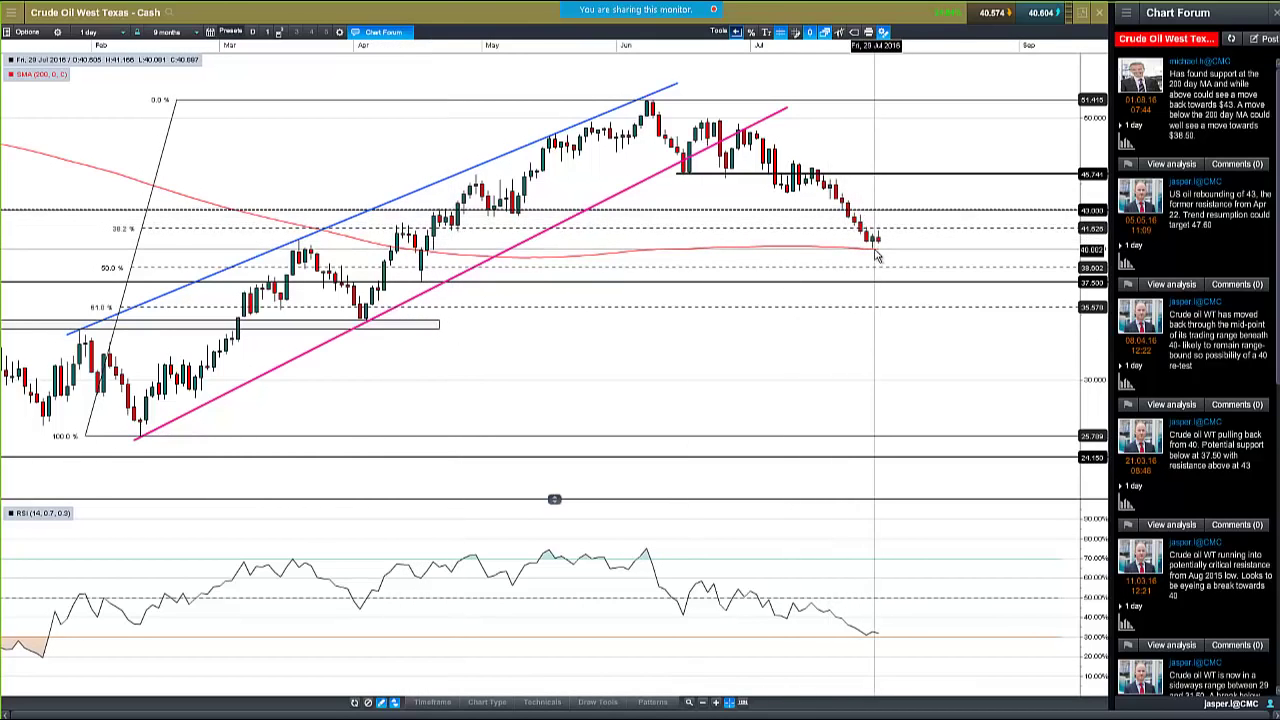
pyautogui.moveTo(876, 255)
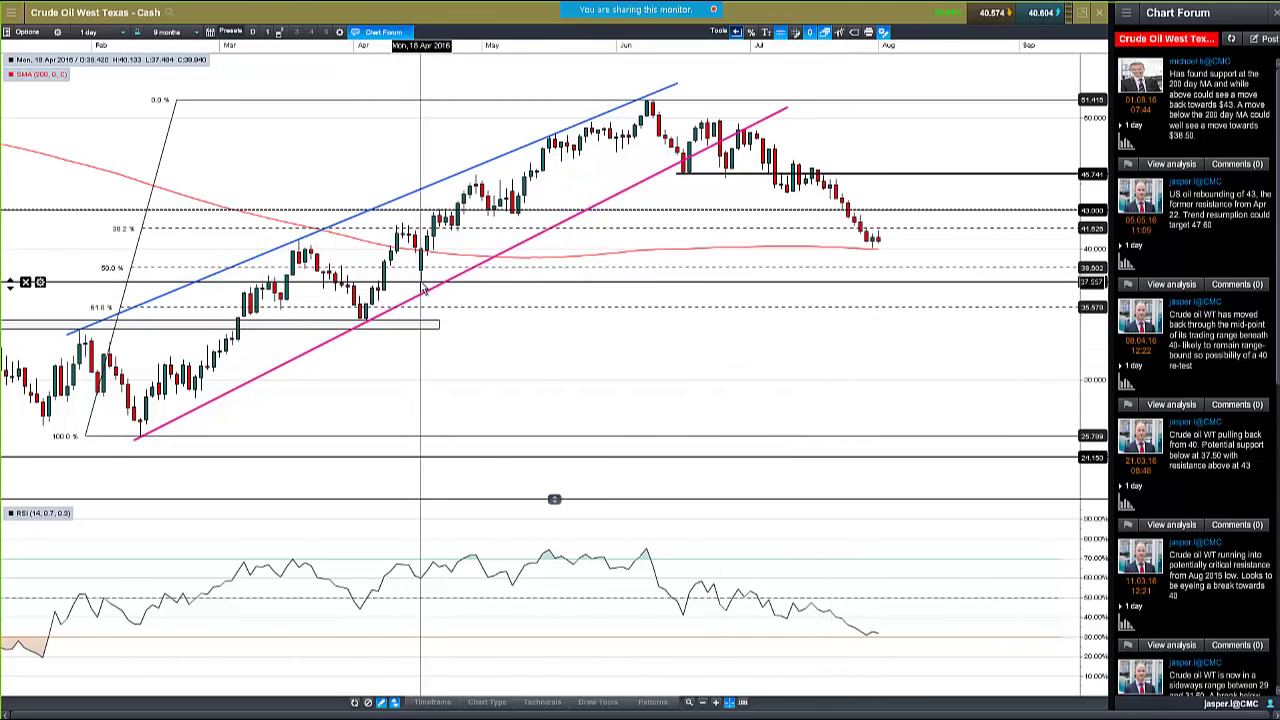
pyautogui.moveTo(424, 290)
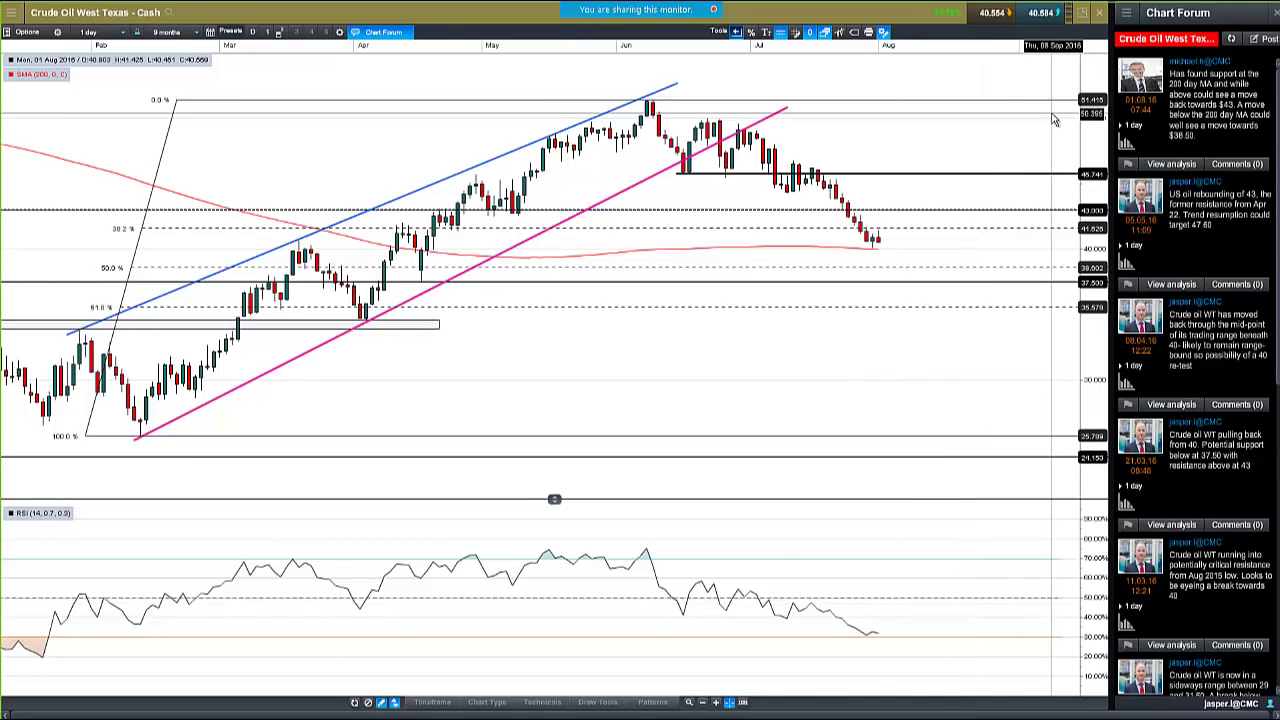
# Close the West Texas chart, open the saved Gold - Cash chart from the Commodities watchlist and maximise it
pyautogui.click(1099, 14)
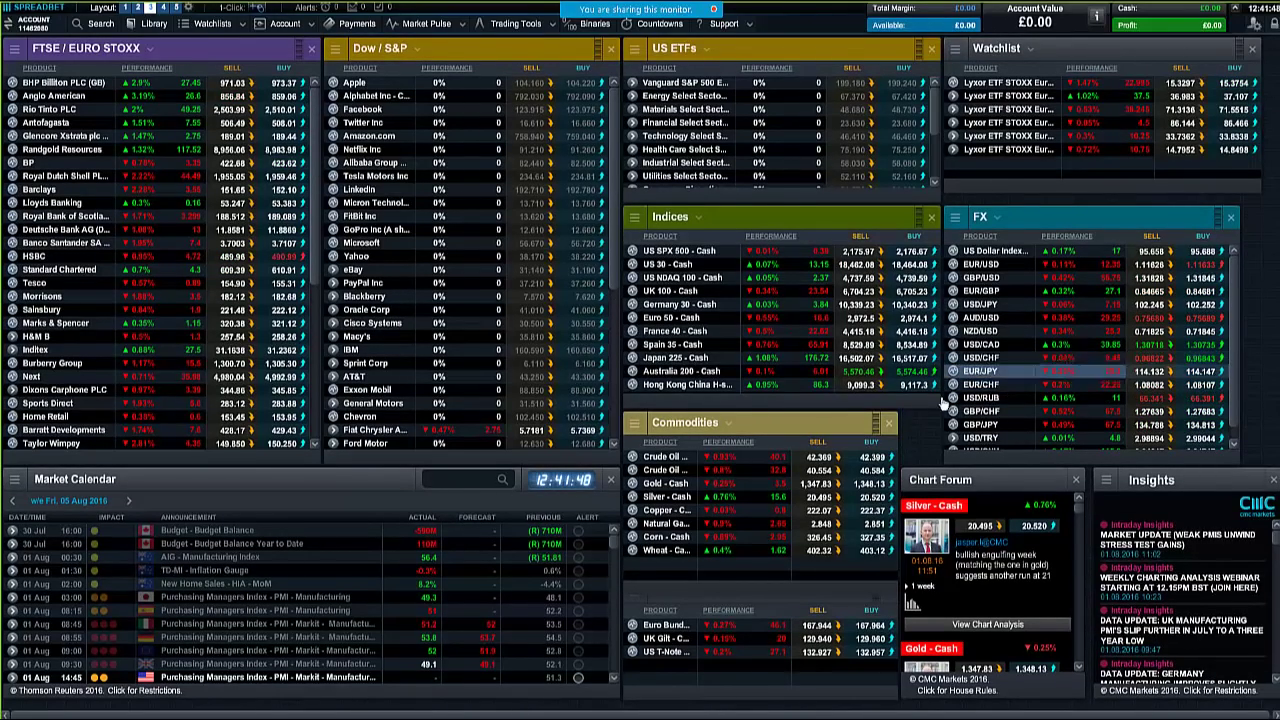
pyautogui.rightClick(640, 485)
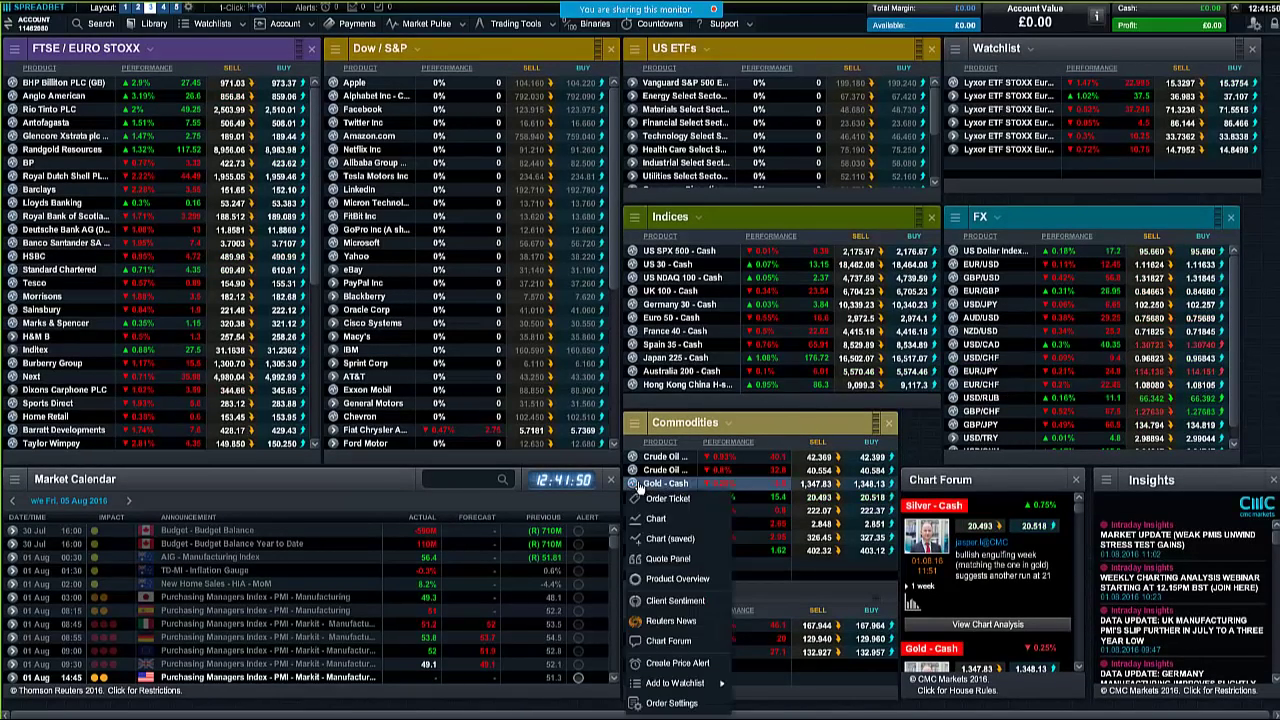
pyautogui.click(680, 534)
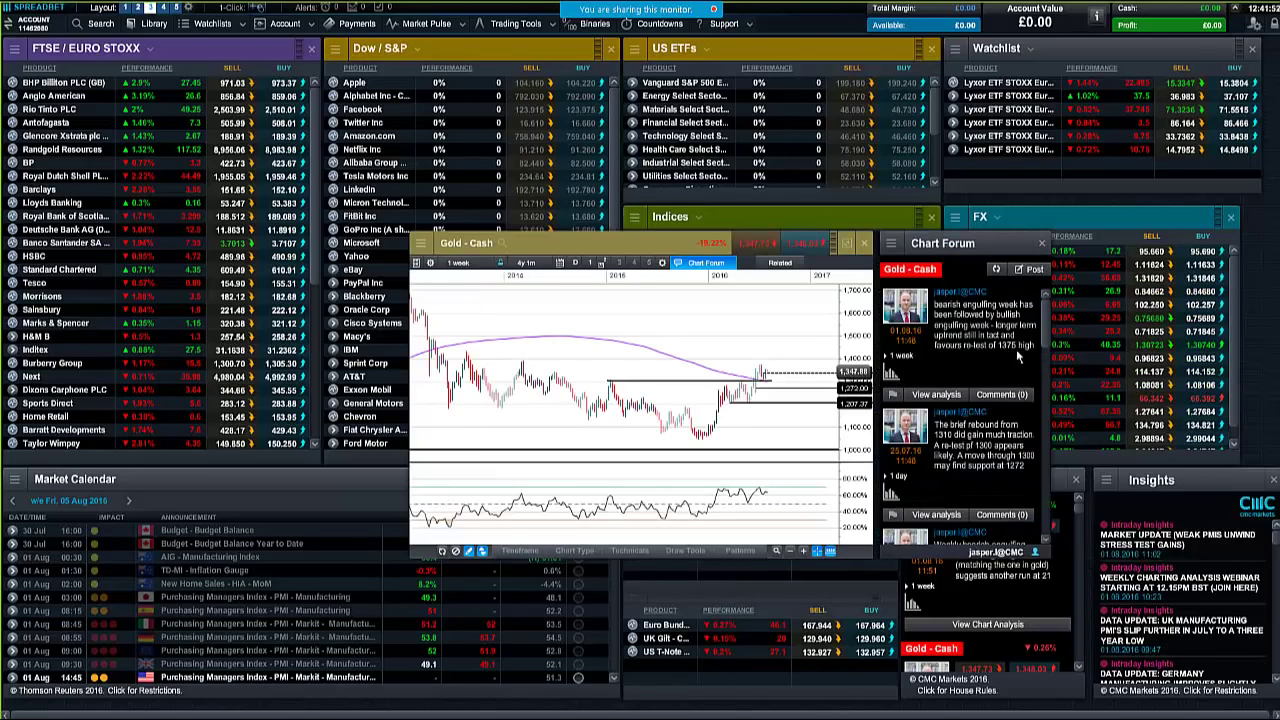
pyautogui.click(848, 244)
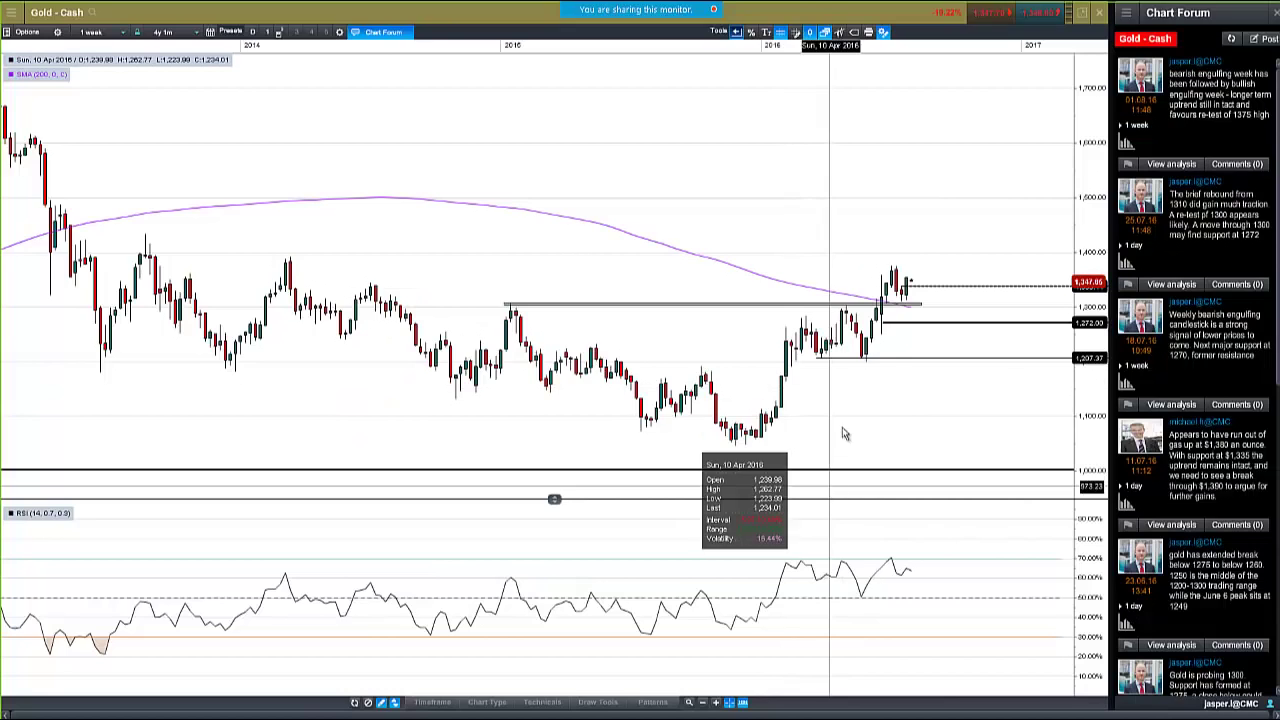
# Examine the weekly Gold chart's resistance box near 1,300, the recent engulfing candles and the dashed level beside them
pyautogui.scroll(3, 843, 428)
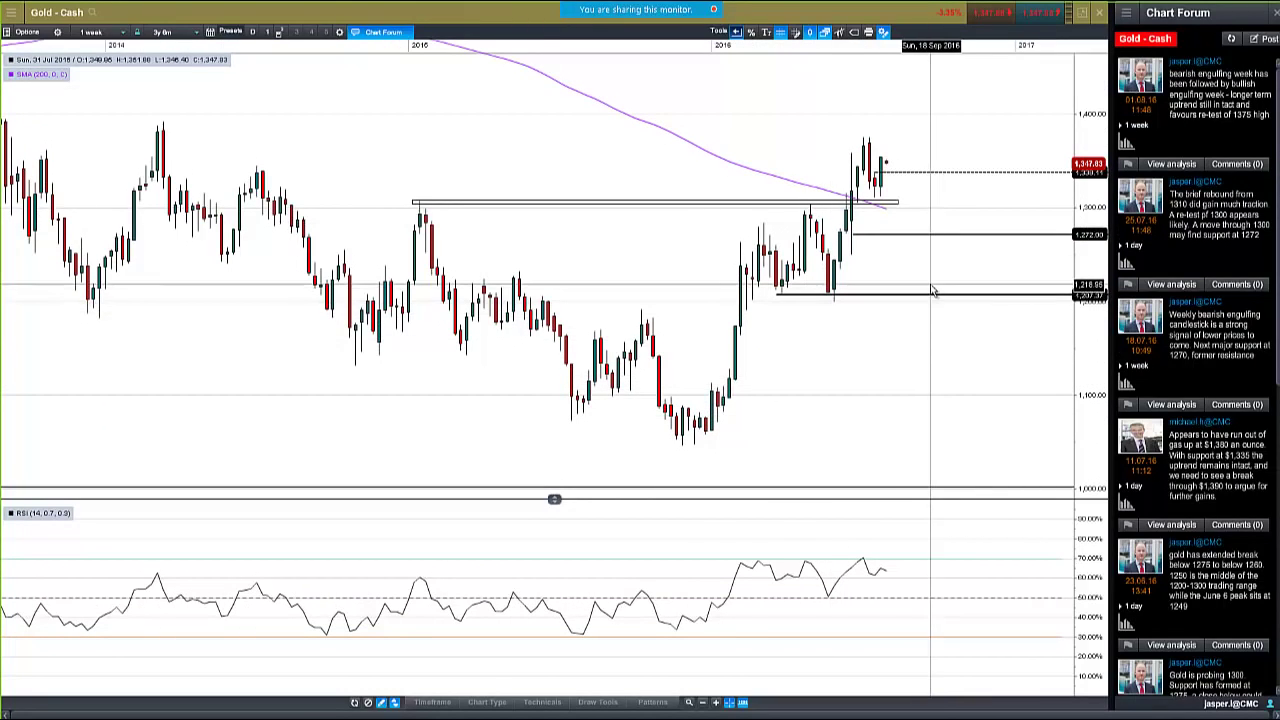
pyautogui.moveTo(419, 204)
pyautogui.moveTo(417, 210); pyautogui.dragTo(813, 210)
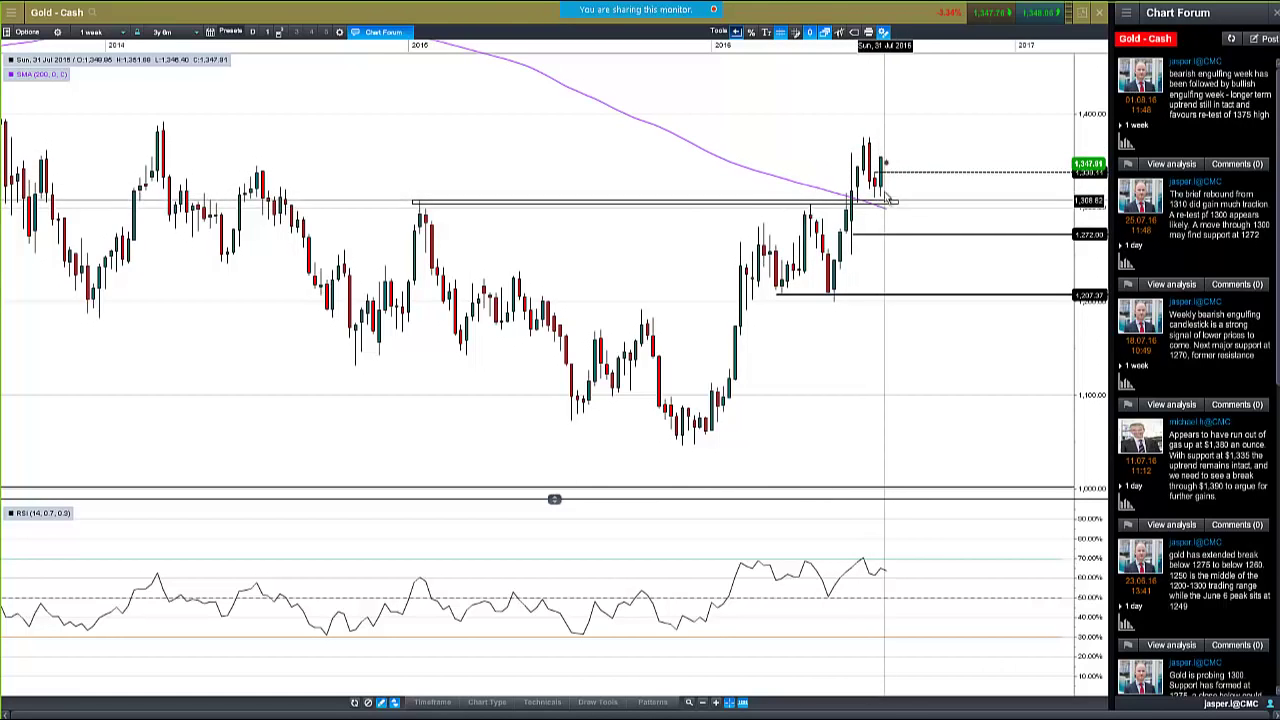
pyautogui.click(1004, 238)
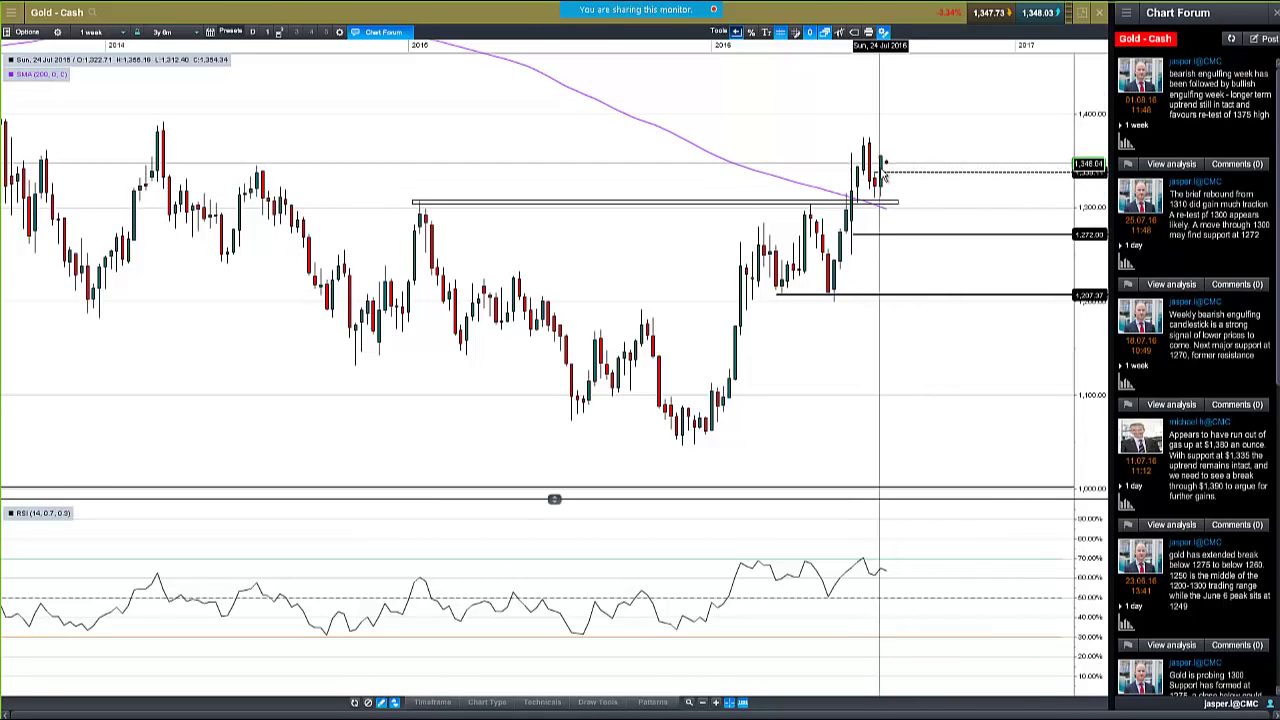
pyautogui.moveTo(905, 172)
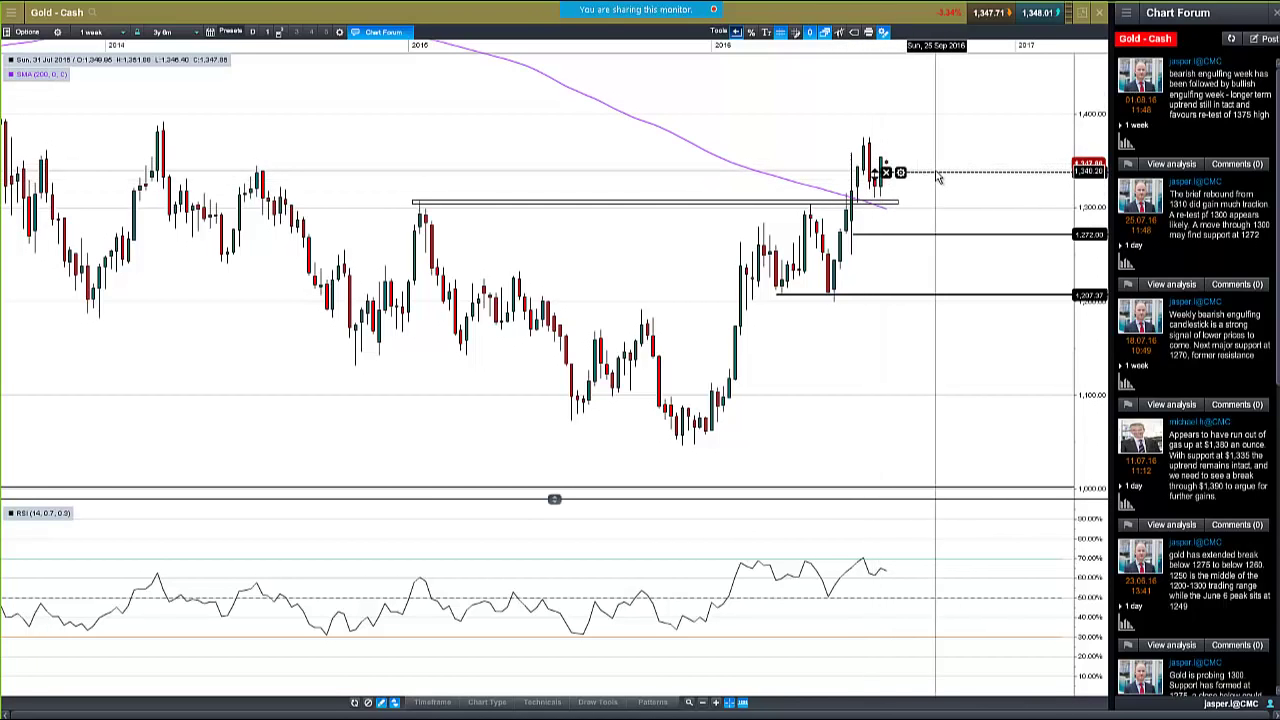
pyautogui.scroll(1, 875, 150)
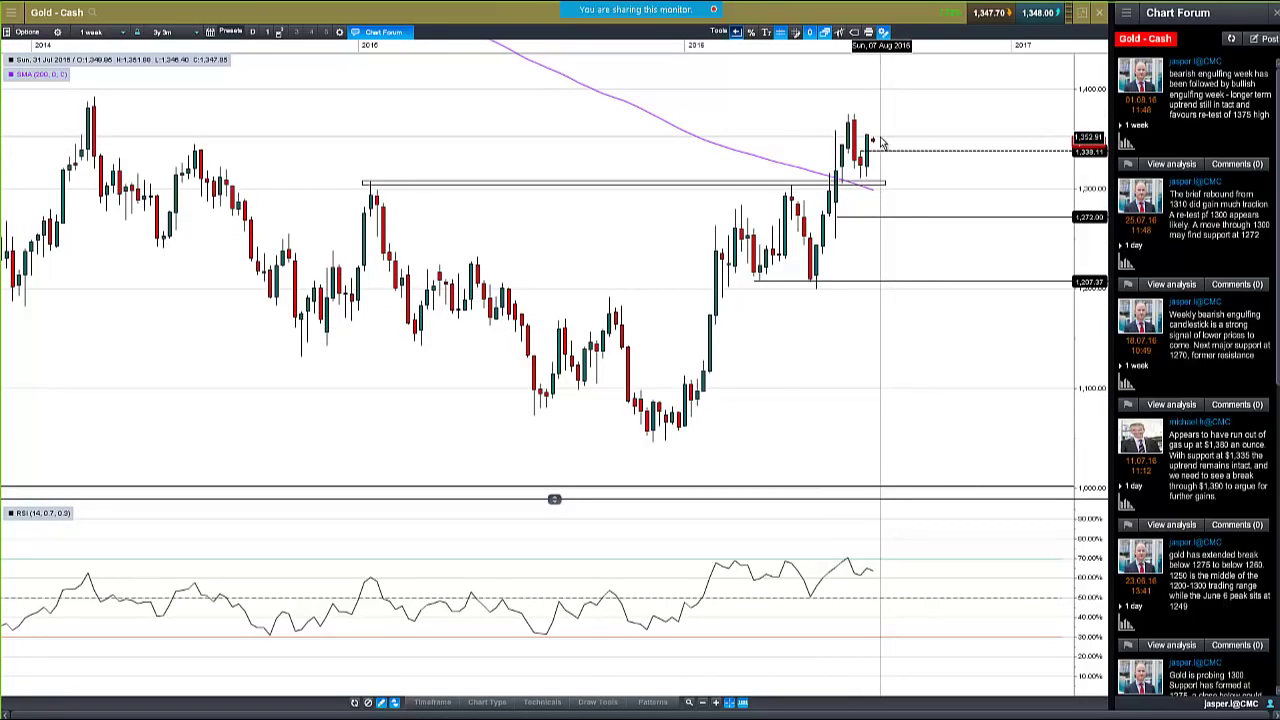
pyautogui.scroll(-1, 790, 165)
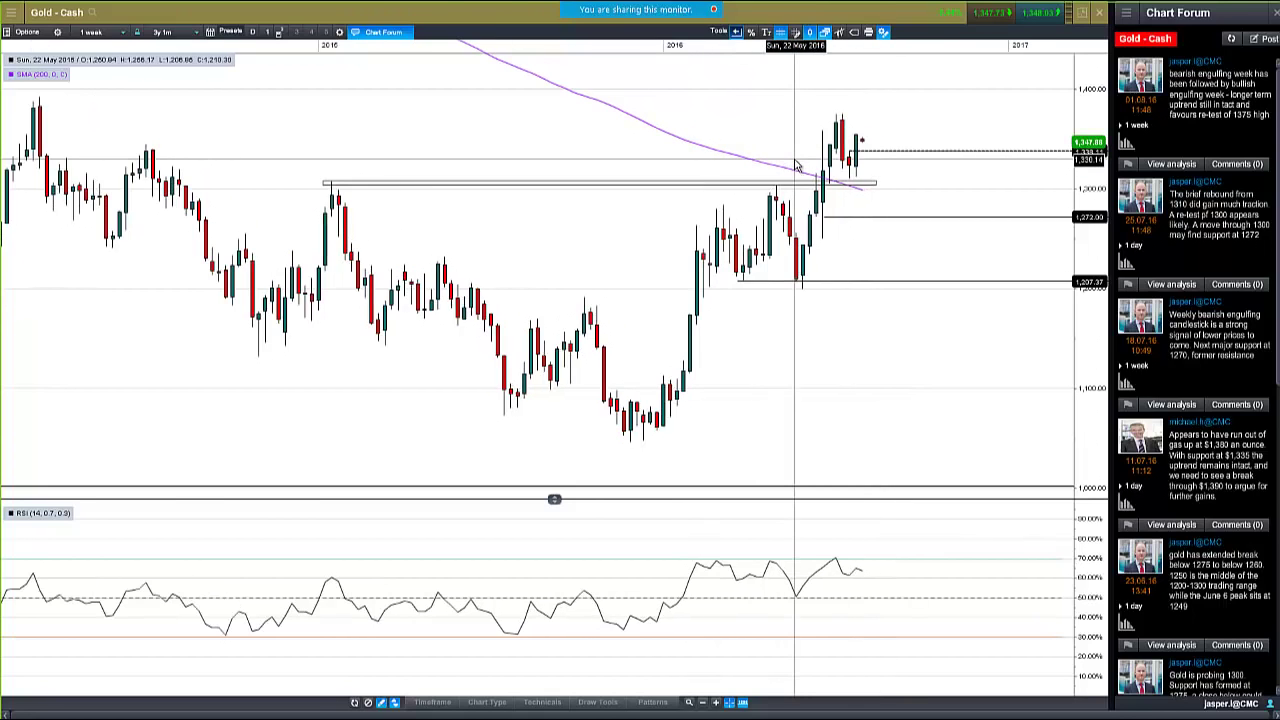
# Switch the Gold chart to the 1 day interval
pyautogui.click(100, 32)
pyautogui.click(117, 241)
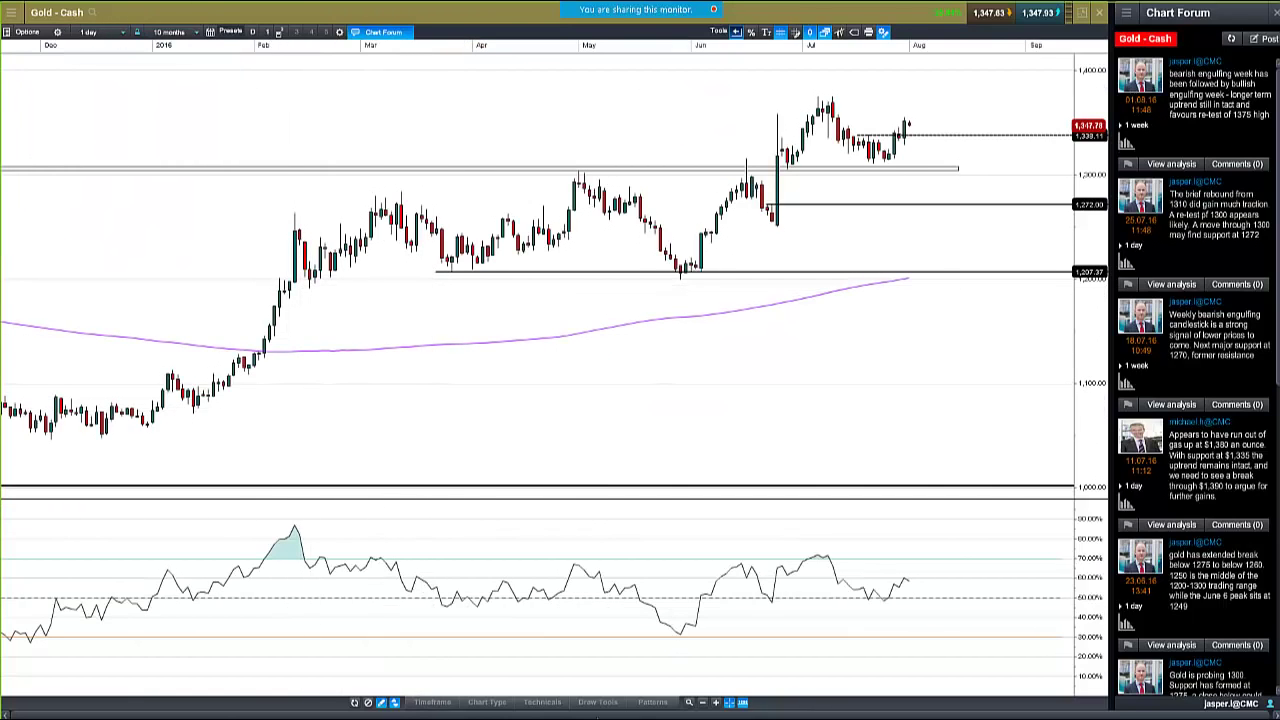
pyautogui.click(598, 702)
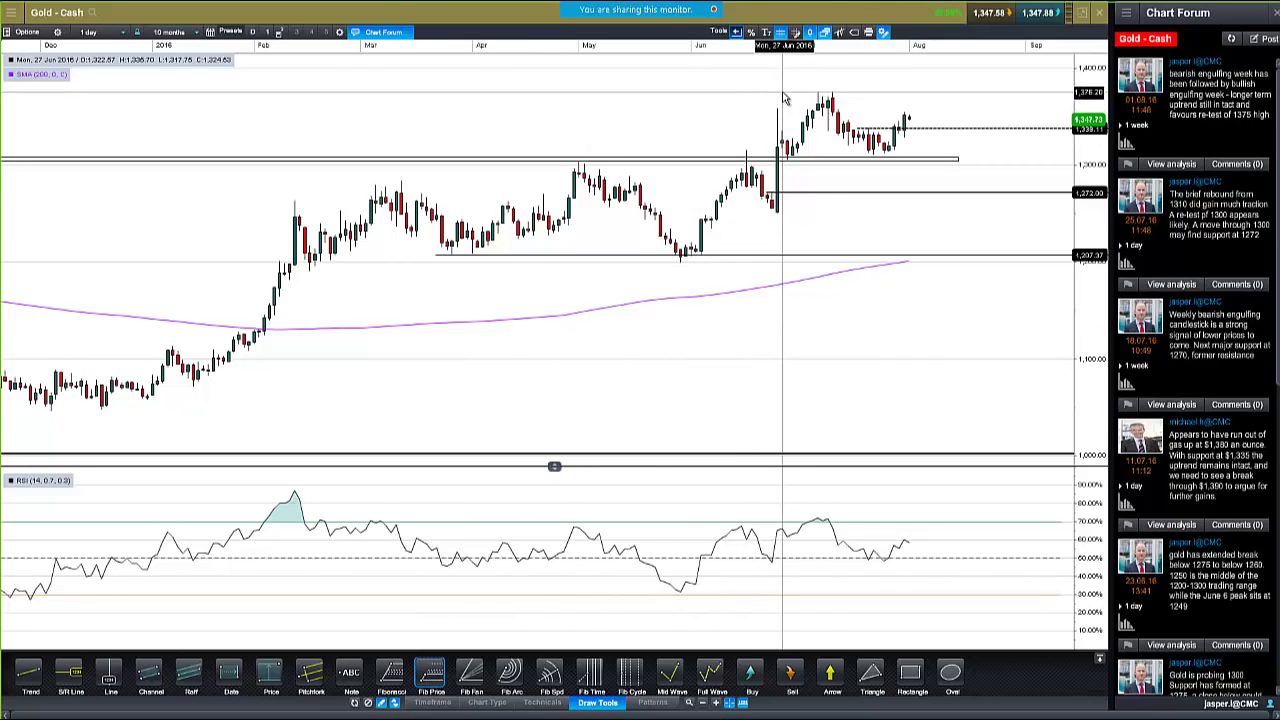
pyautogui.moveTo(783, 94)
pyautogui.mouseDown()
pyautogui.moveTo(833, 163)
pyautogui.moveTo(829, 151)
pyautogui.mouseUp()
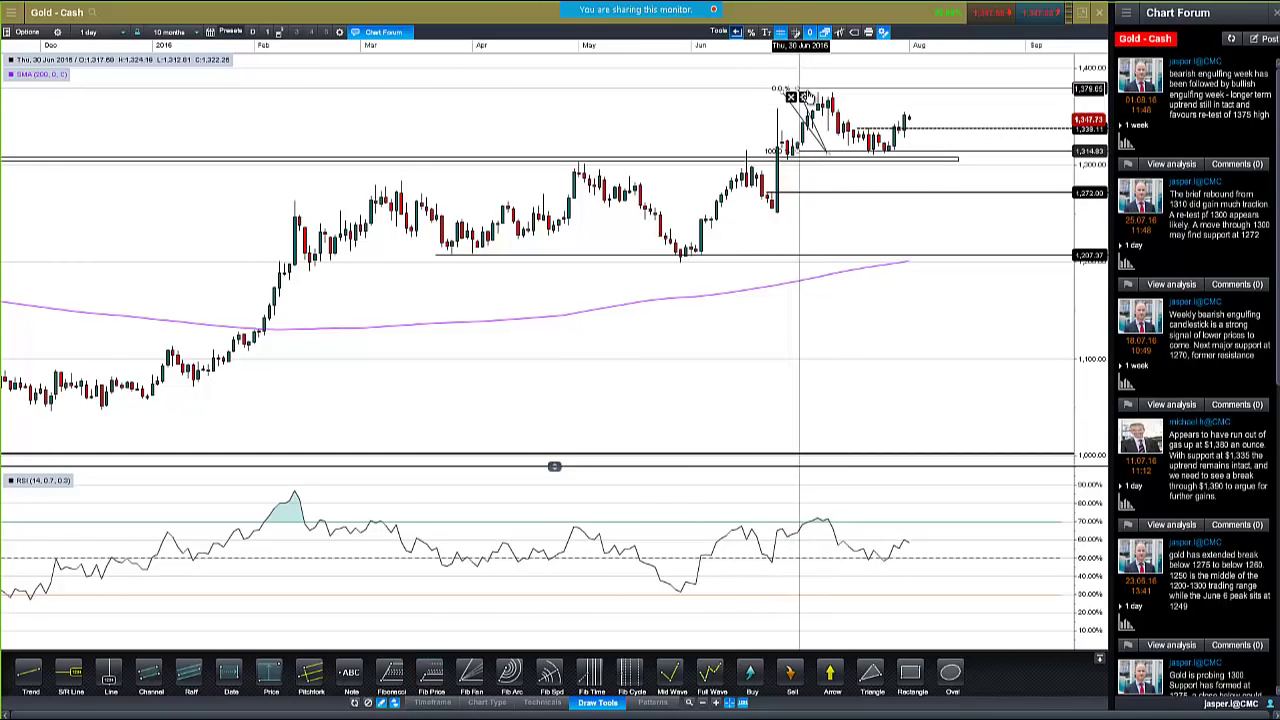
pyautogui.click(791, 97)
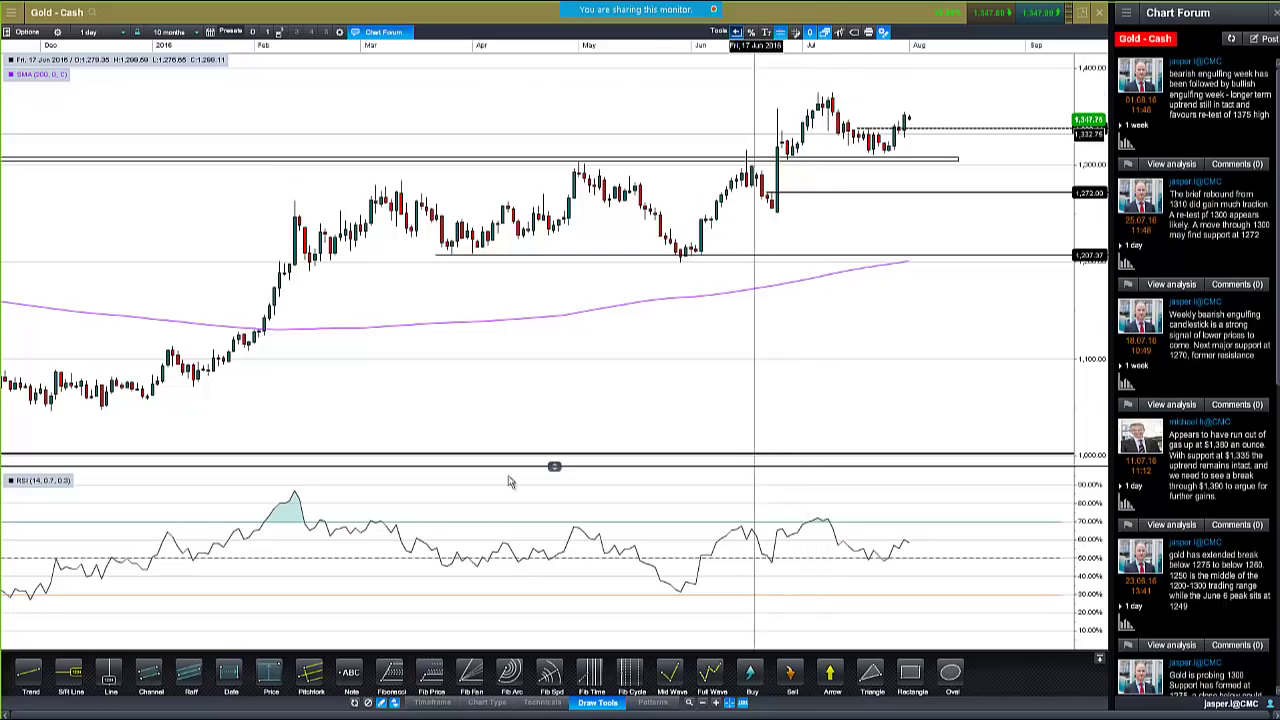
# Draw a Fibonacci retracement on the daily Gold chart from the July high near 1,376 to the late-July low near 1,311
pyautogui.click(393, 678)
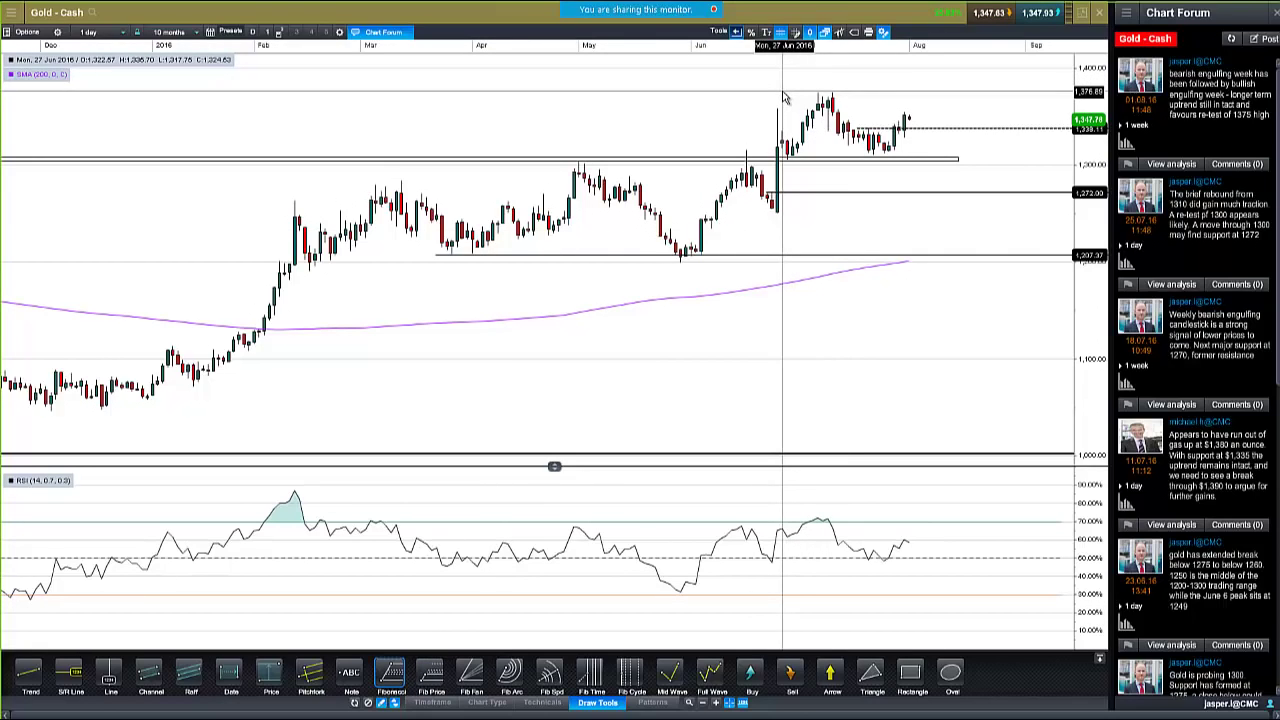
pyautogui.moveTo(785, 95); pyautogui.dragTo(843, 161)
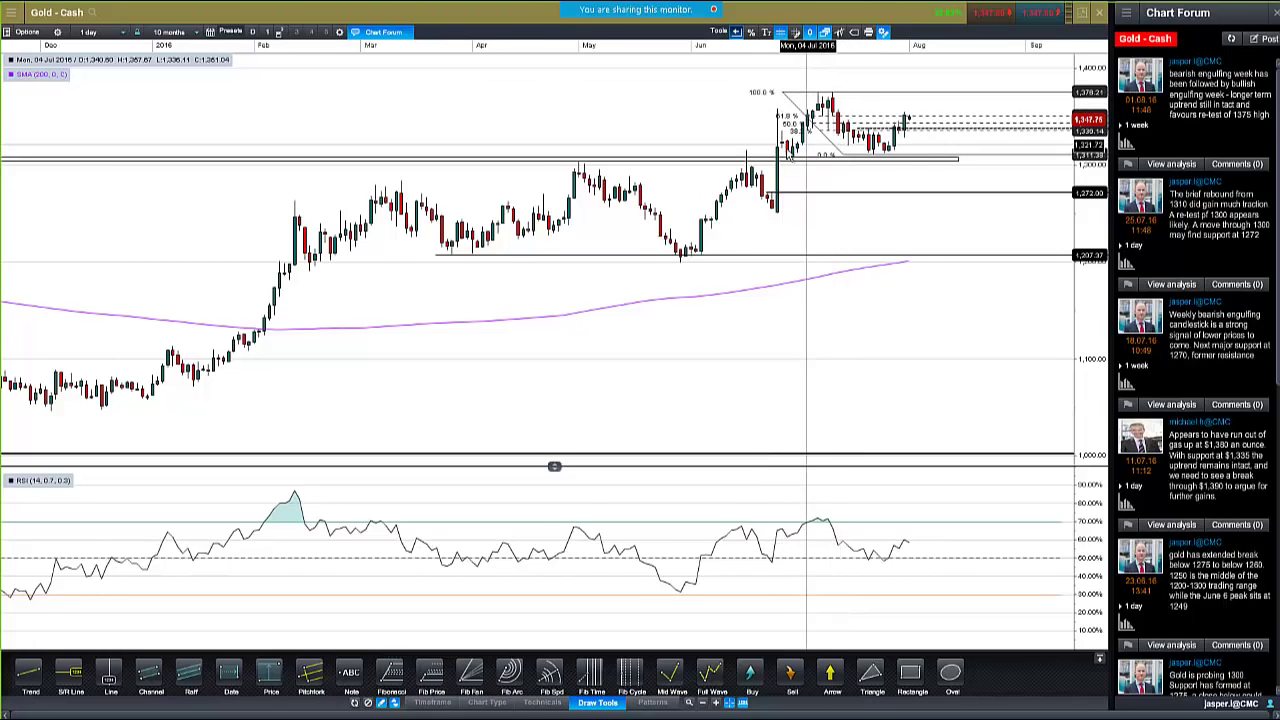
pyautogui.scroll(3, 806, 156)
pyautogui.scroll(3, 758, 154)
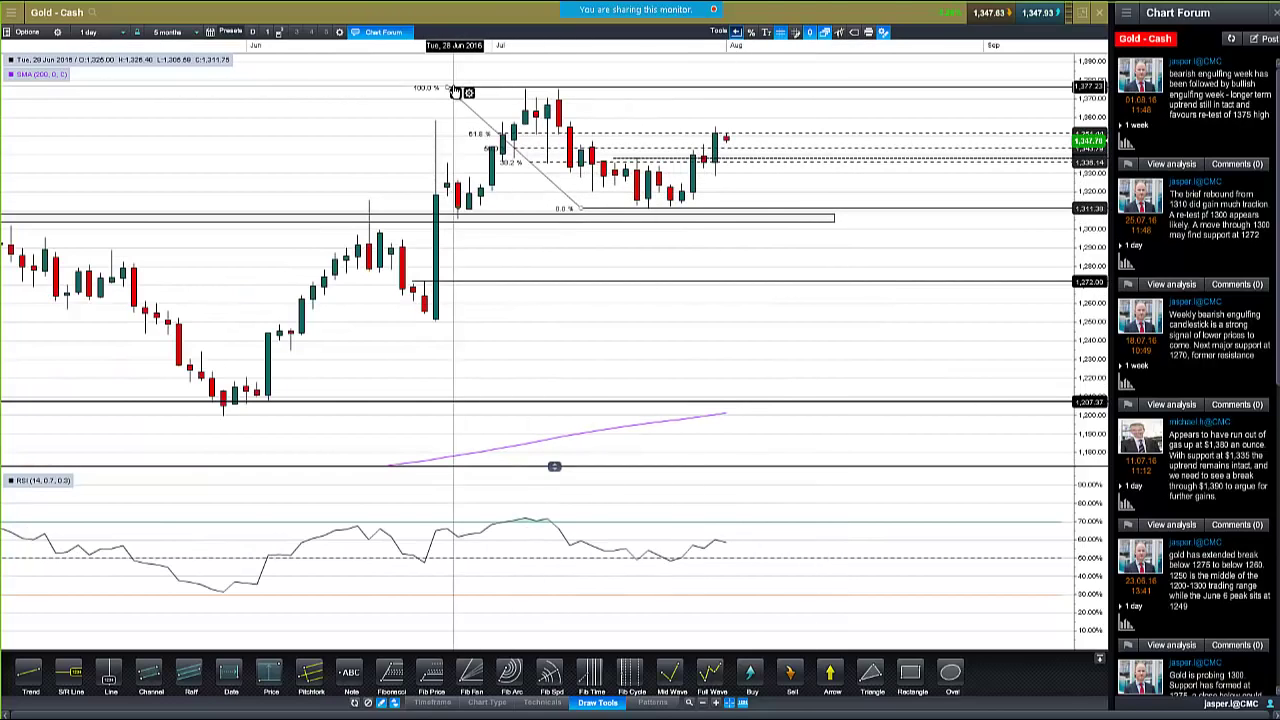
pyautogui.moveTo(440, 90); pyautogui.dragTo(445, 92)
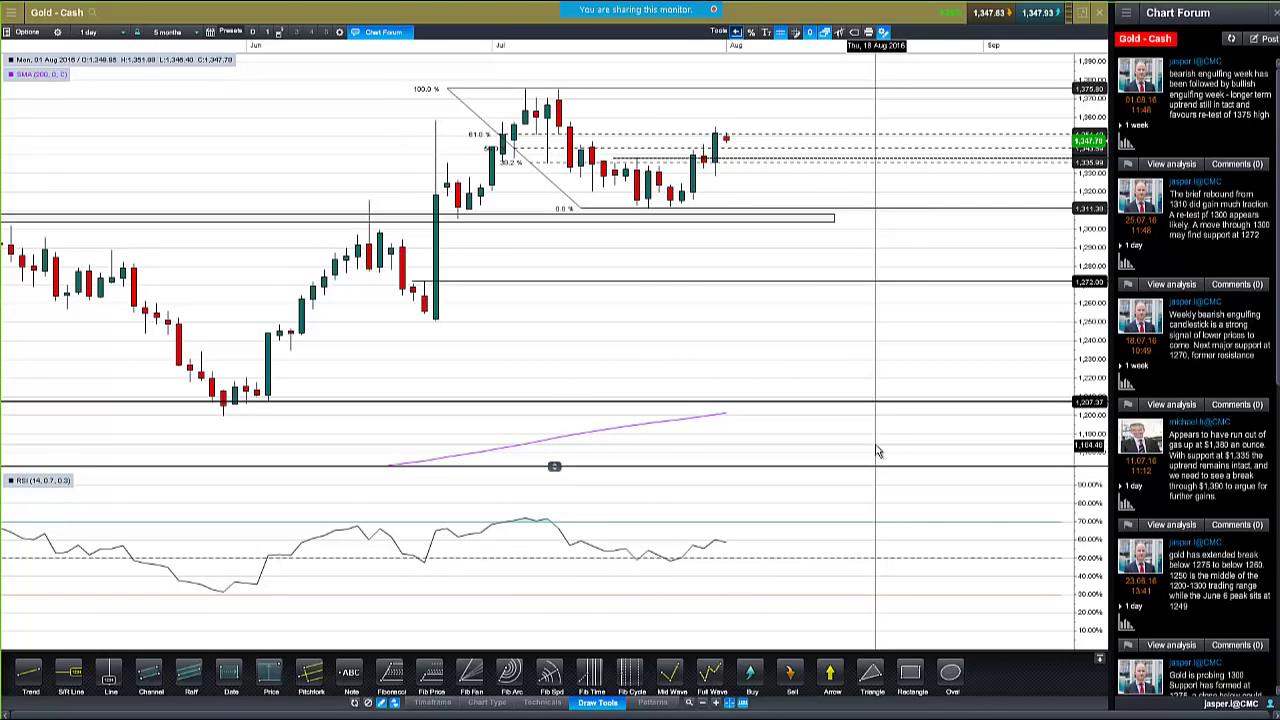
# Switch the Gold chart to the 1 week interval and review the recent candles against the retracement and support lines
pyautogui.click(90, 33)
pyautogui.click(95, 250)
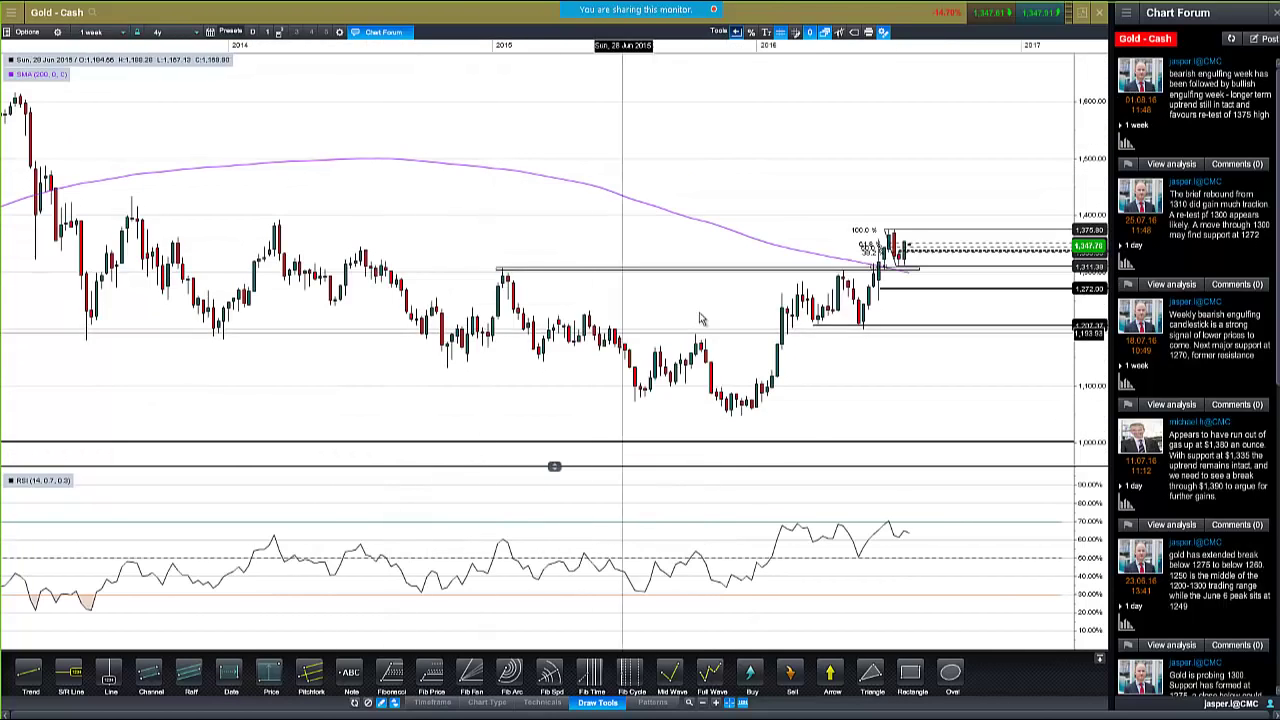
pyautogui.scroll(1, 770, 320)
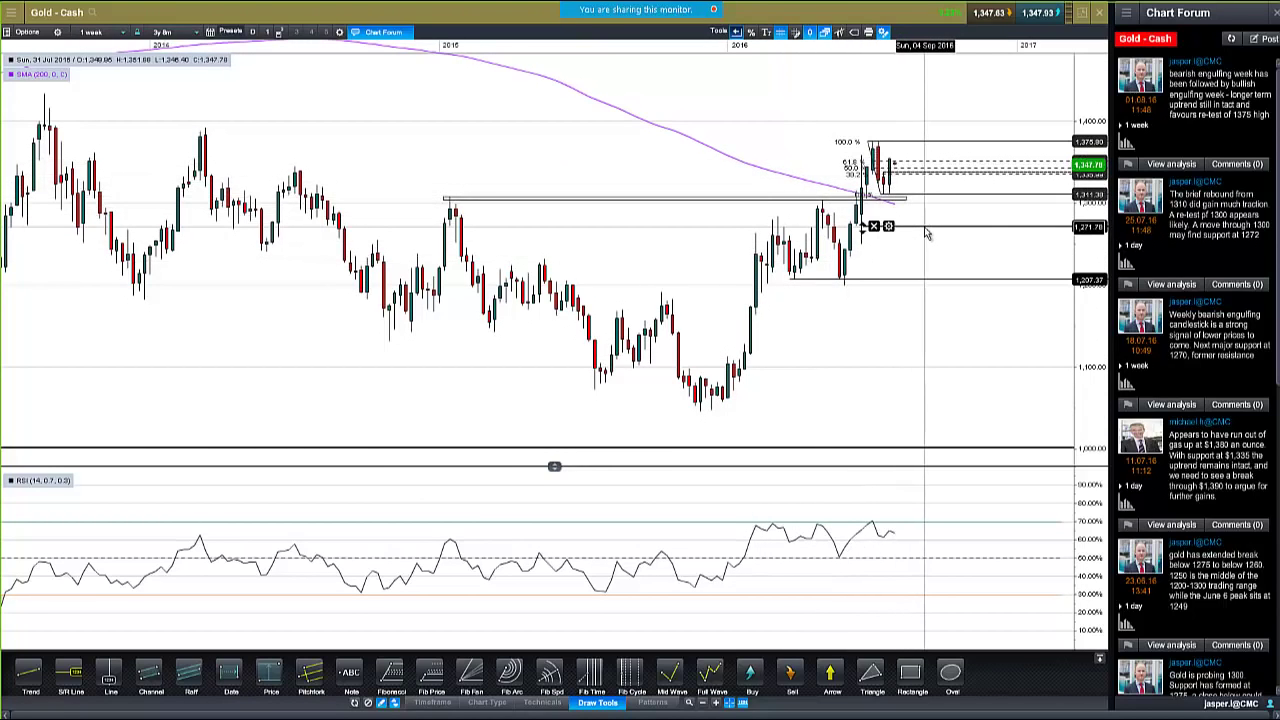
# Close the Gold chart, open the saved Silver - Cash chart from the Commodities watchlist and maximise it
pyautogui.click(1099, 12)
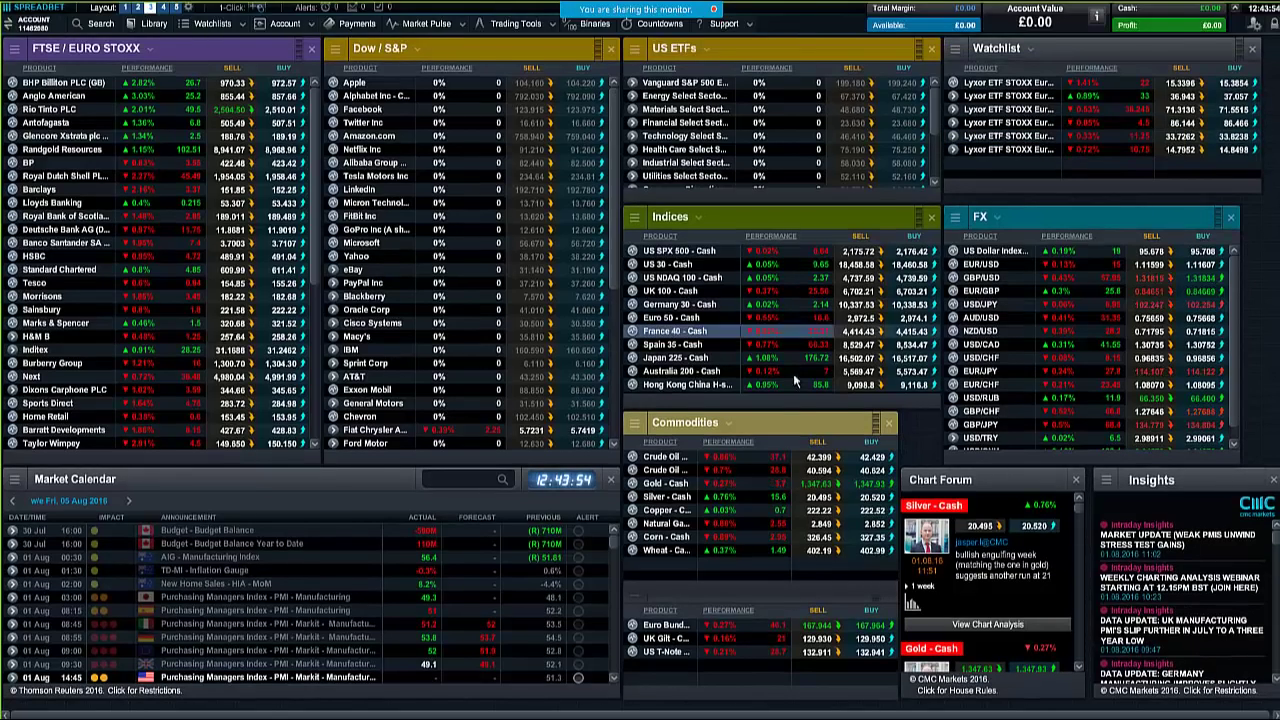
pyautogui.click(632, 497)
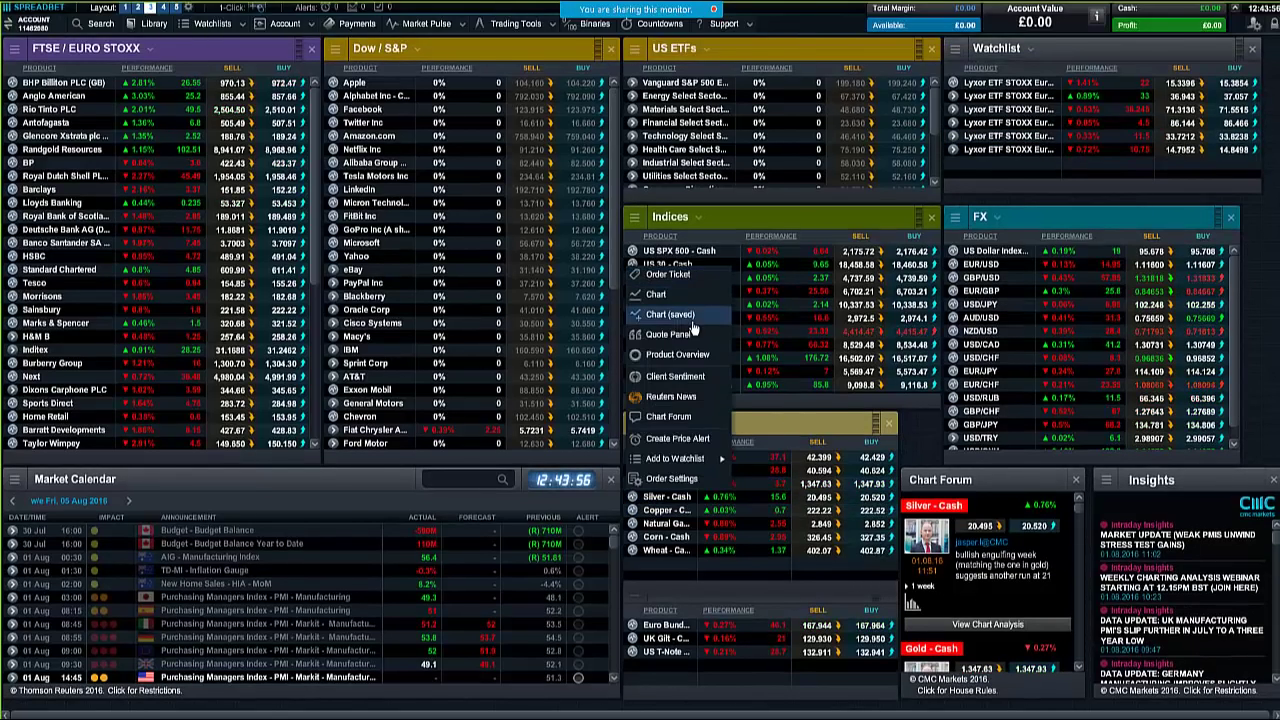
pyautogui.click(691, 317)
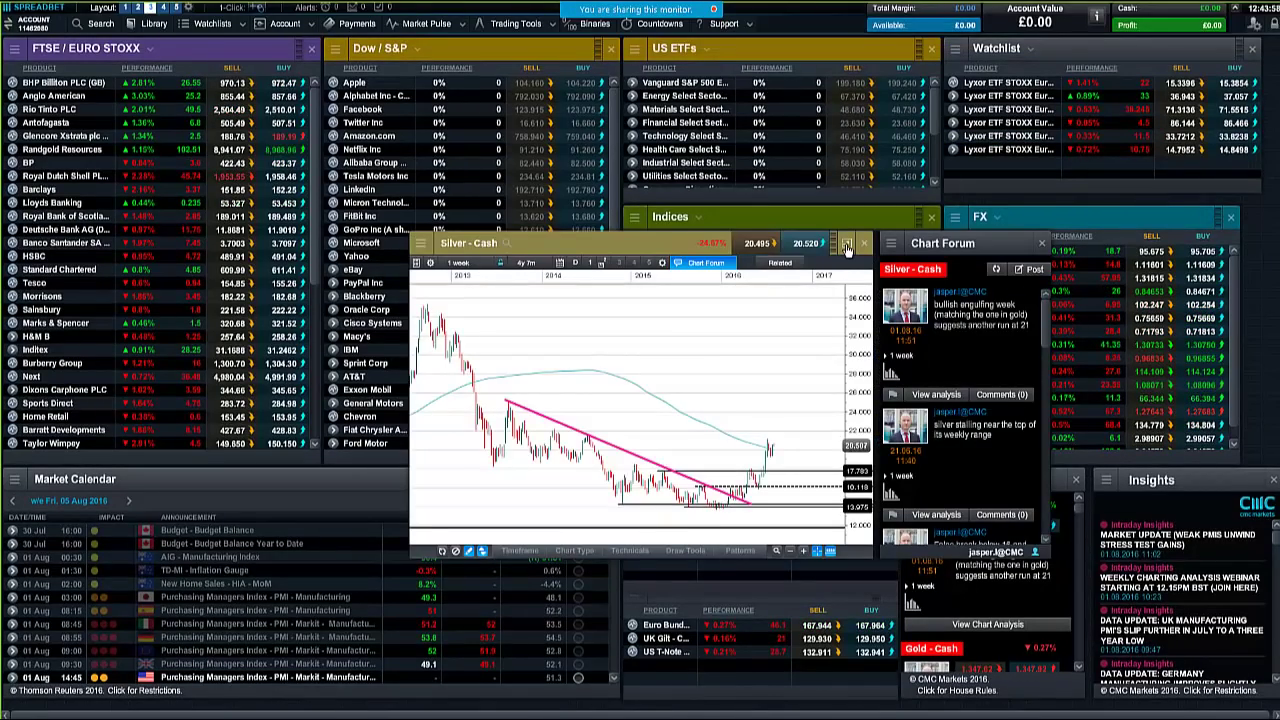
pyautogui.click(845, 247)
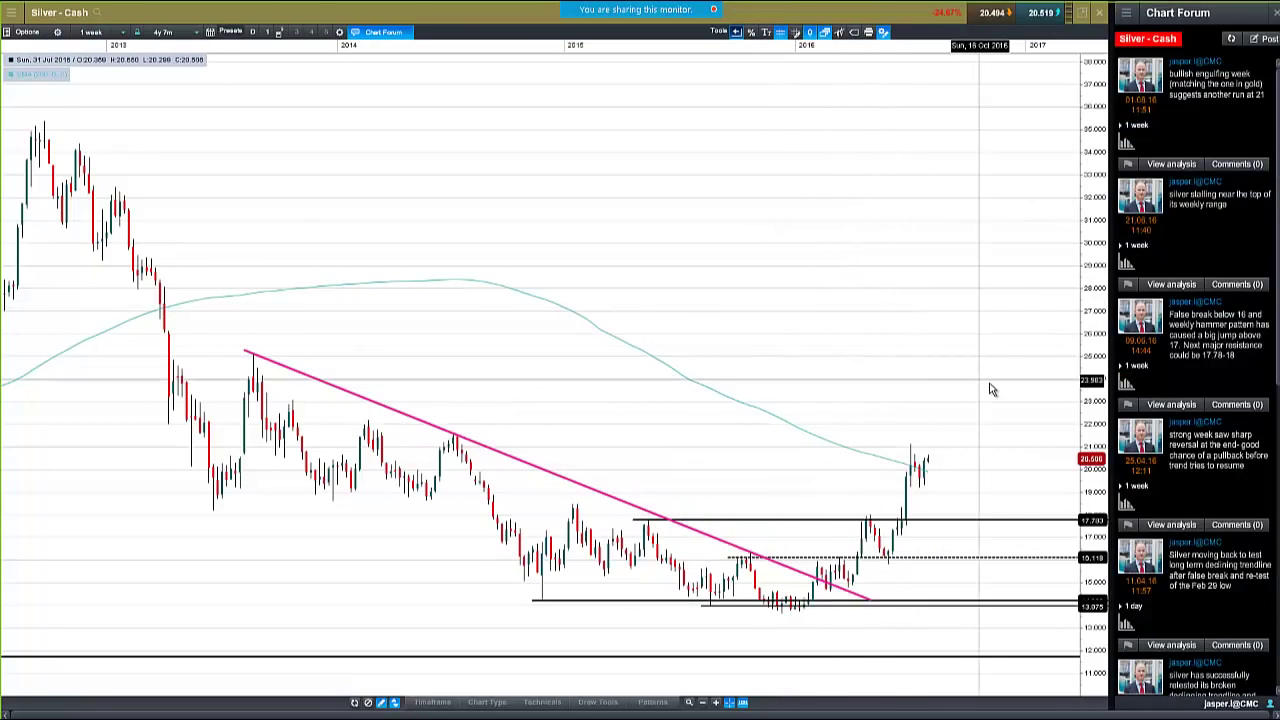
# Review the recent weekly Silver candles around the moving average, and switch the chart to the 1 day interval
pyautogui.scroll(4, 980, 386)
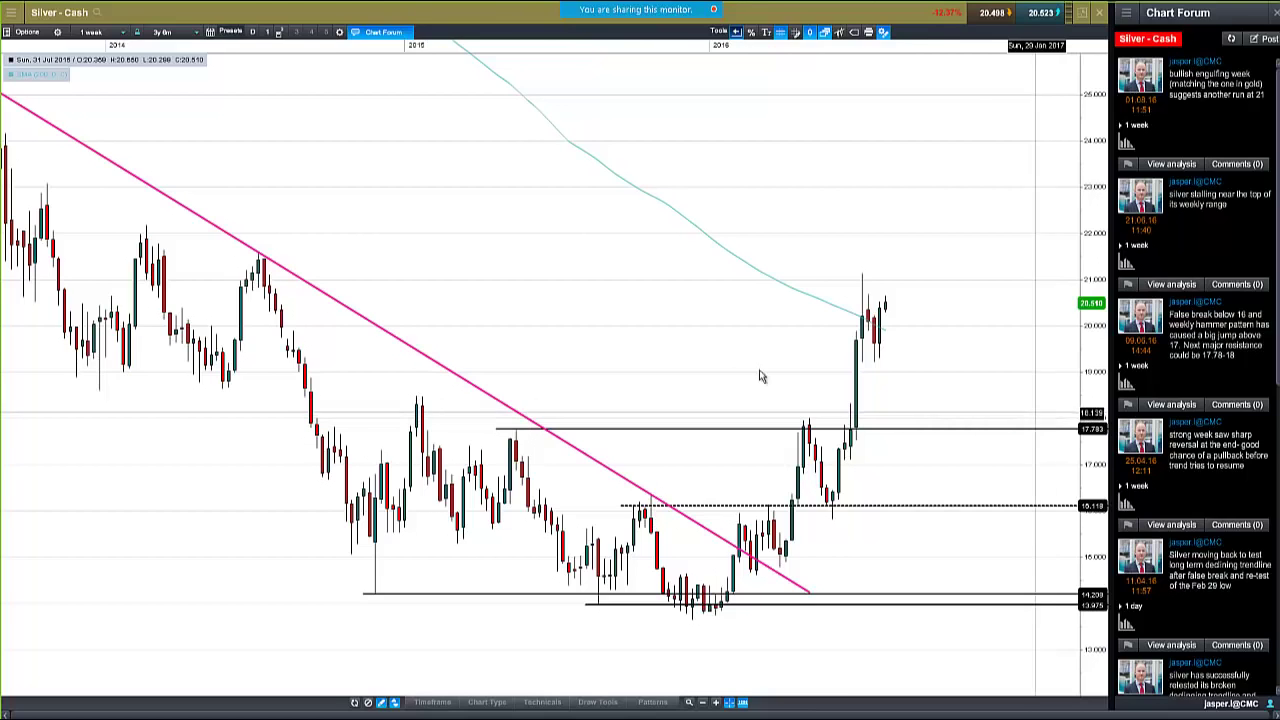
pyautogui.click(92, 33)
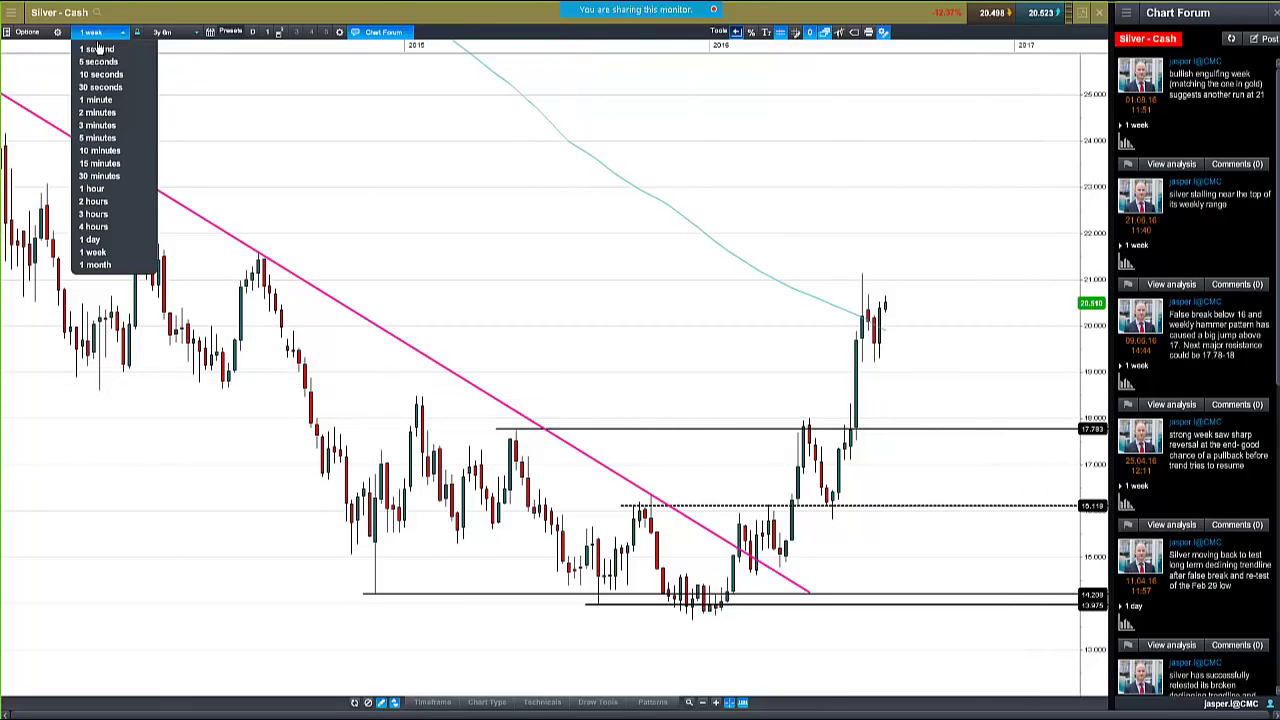
pyautogui.click(119, 241)
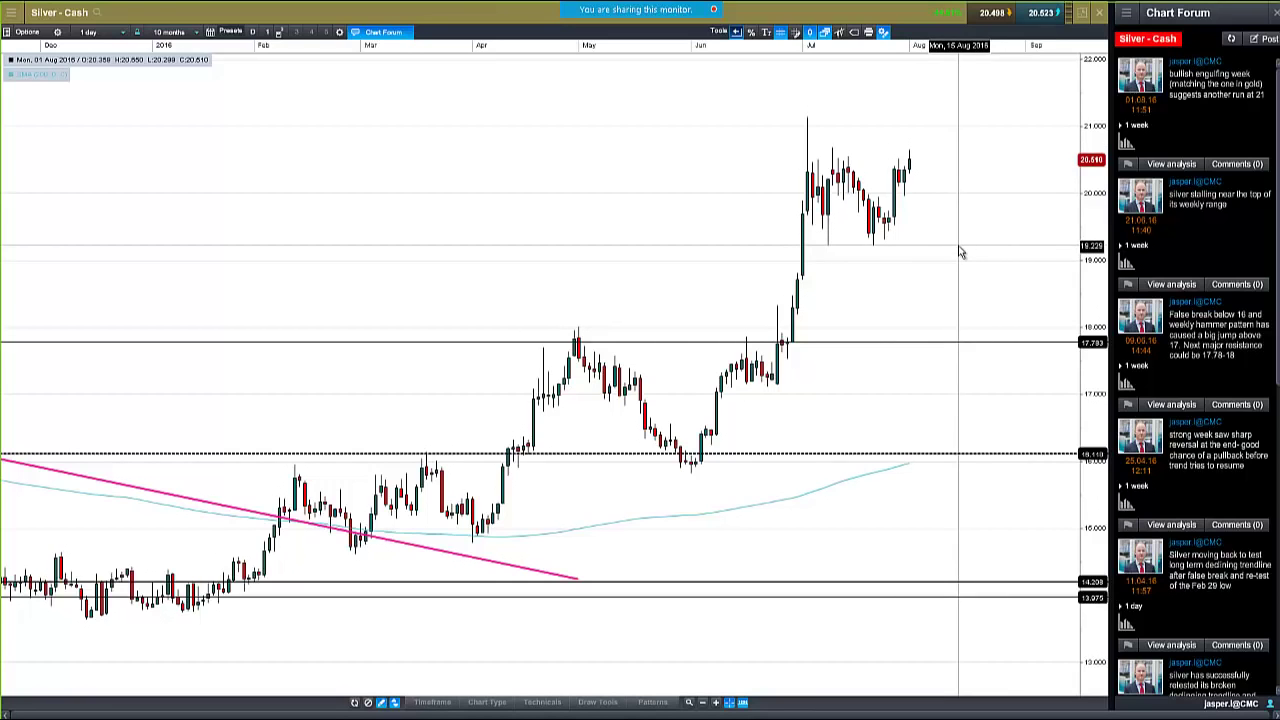
# Close the Silver chart, open the saved Spain 35 - Cash chart from the Indices watchlist and maximise it
pyautogui.click(1099, 14)
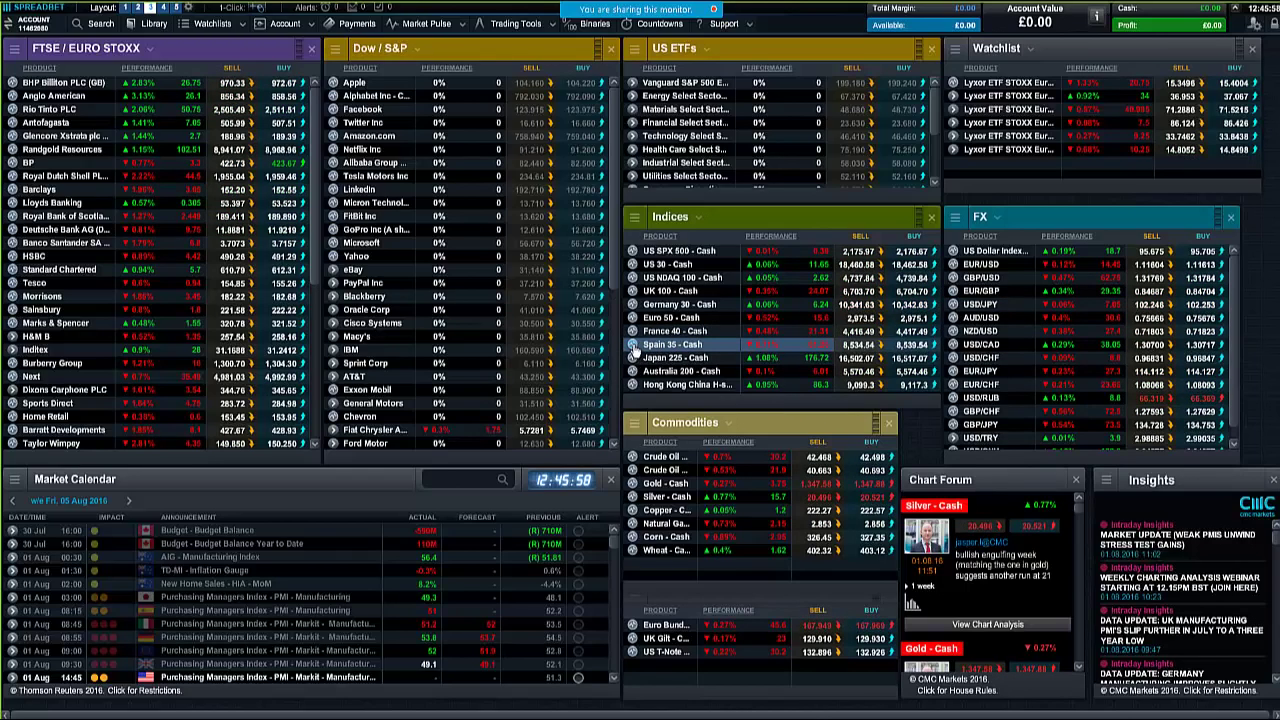
pyautogui.click(634, 347)
pyautogui.click(697, 402)
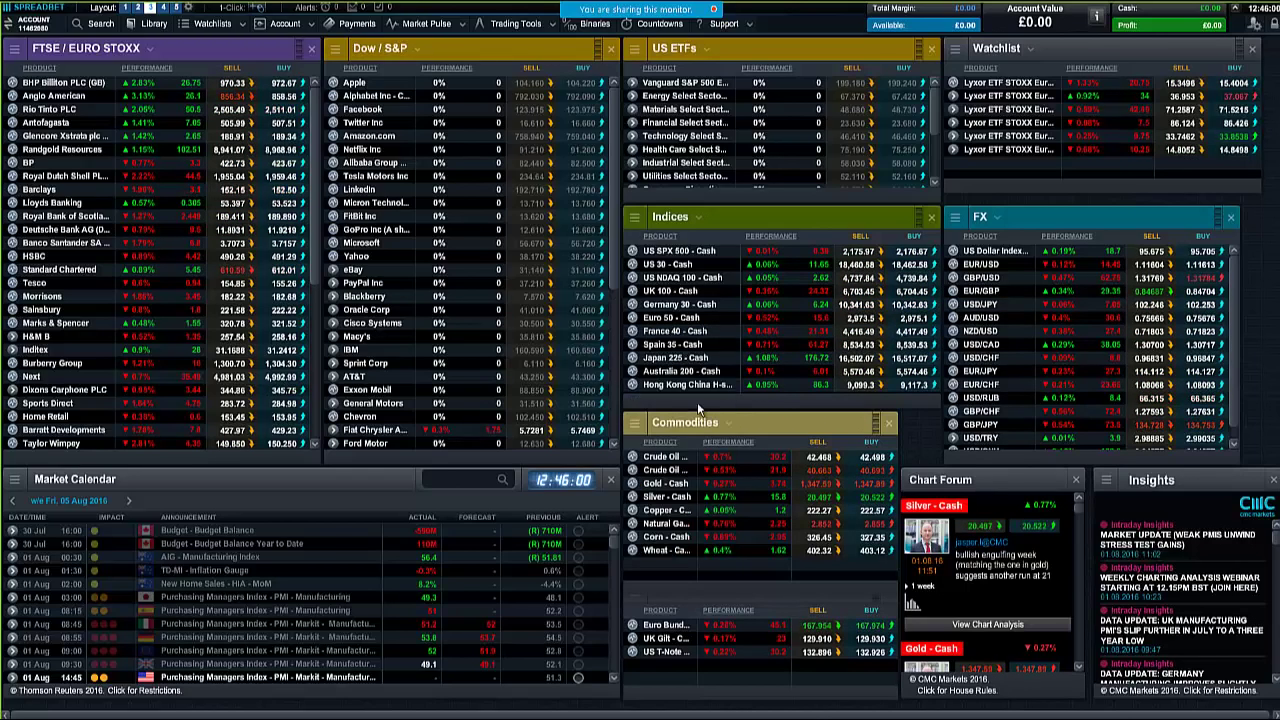
pyautogui.click(851, 247)
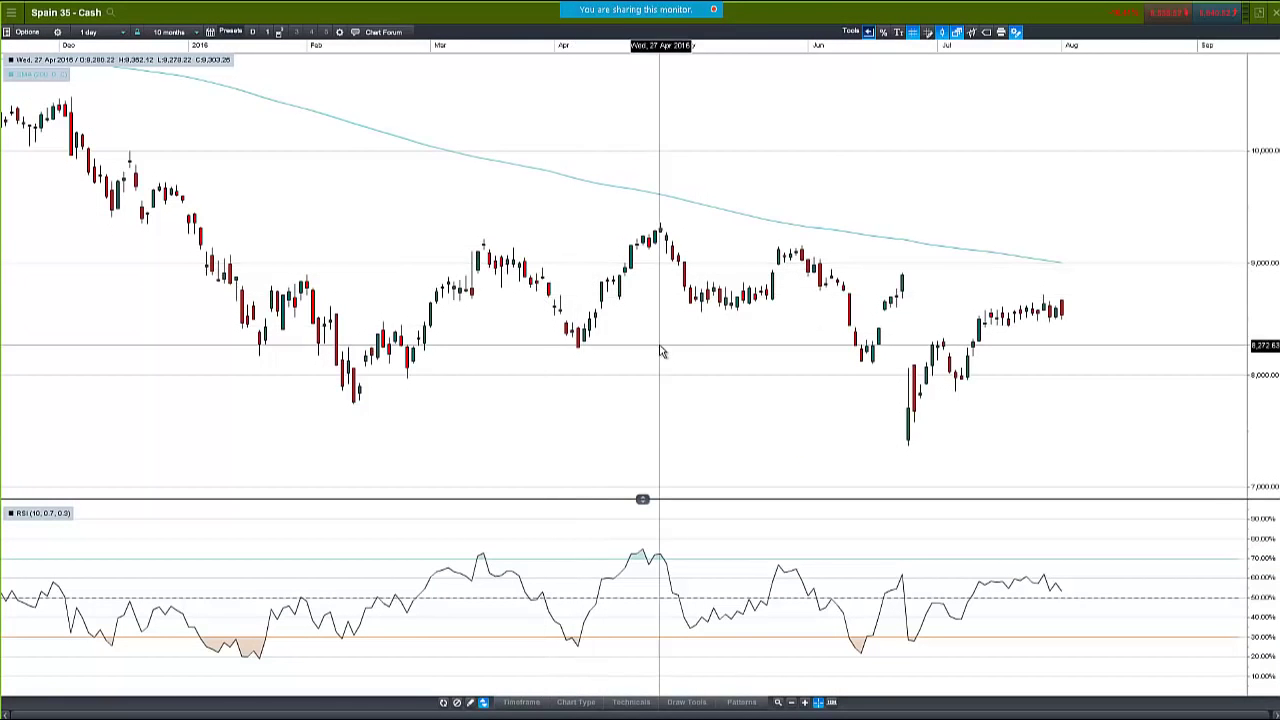
# Draw a declining trend line on the Spain 35 daily chart along the late-April and late-May highs, extending past the latest candle
pyautogui.moveTo(660, 350)
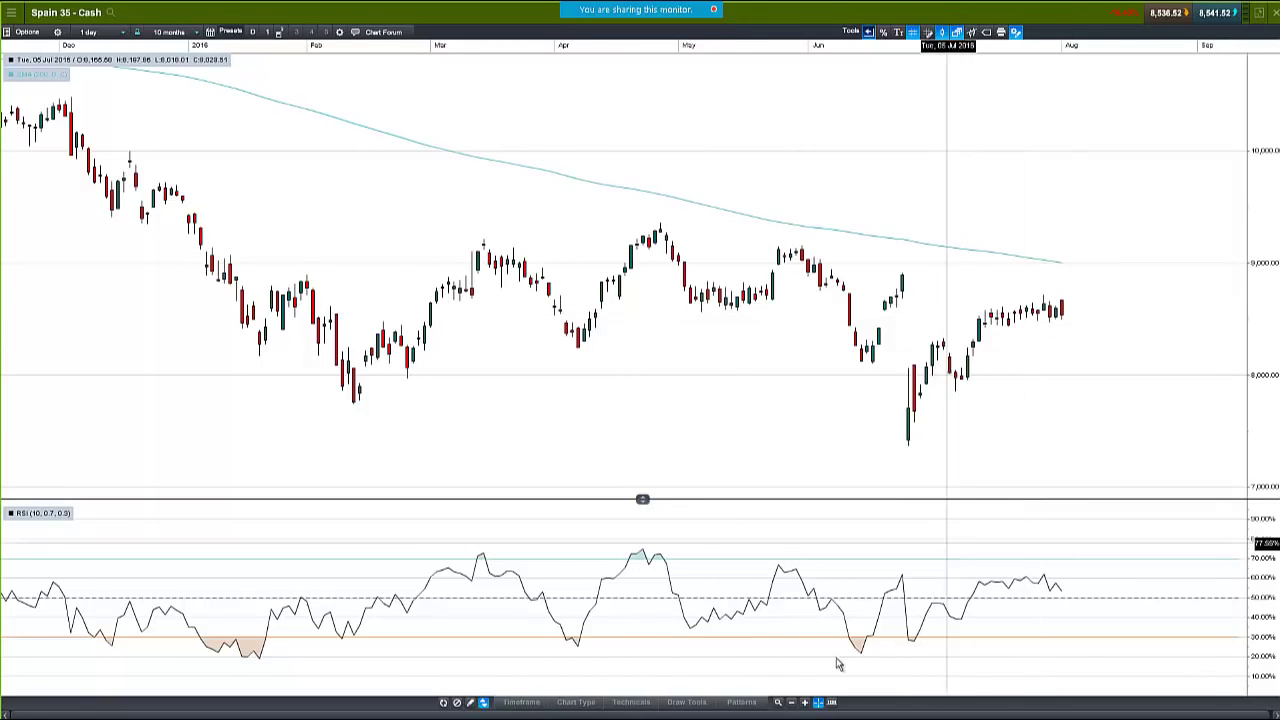
pyautogui.click(631, 702)
pyautogui.click(686, 702)
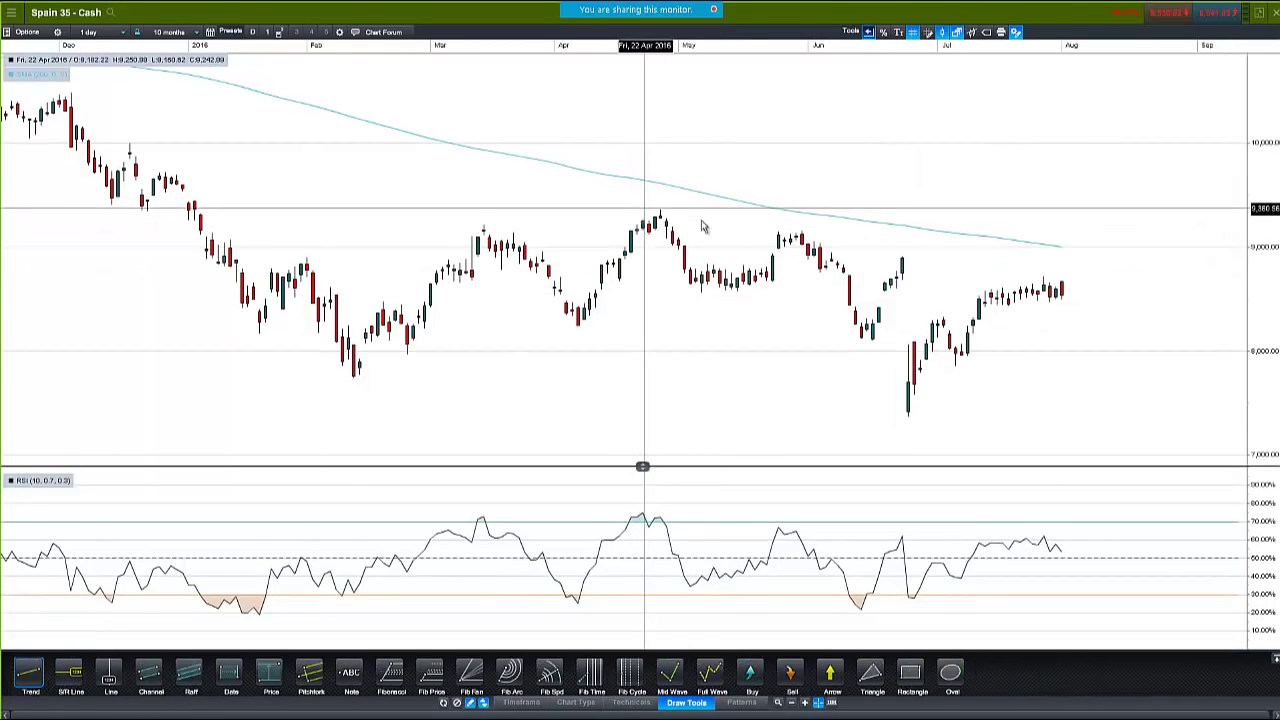
pyautogui.moveTo(643, 209); pyautogui.dragTo(1146, 293)
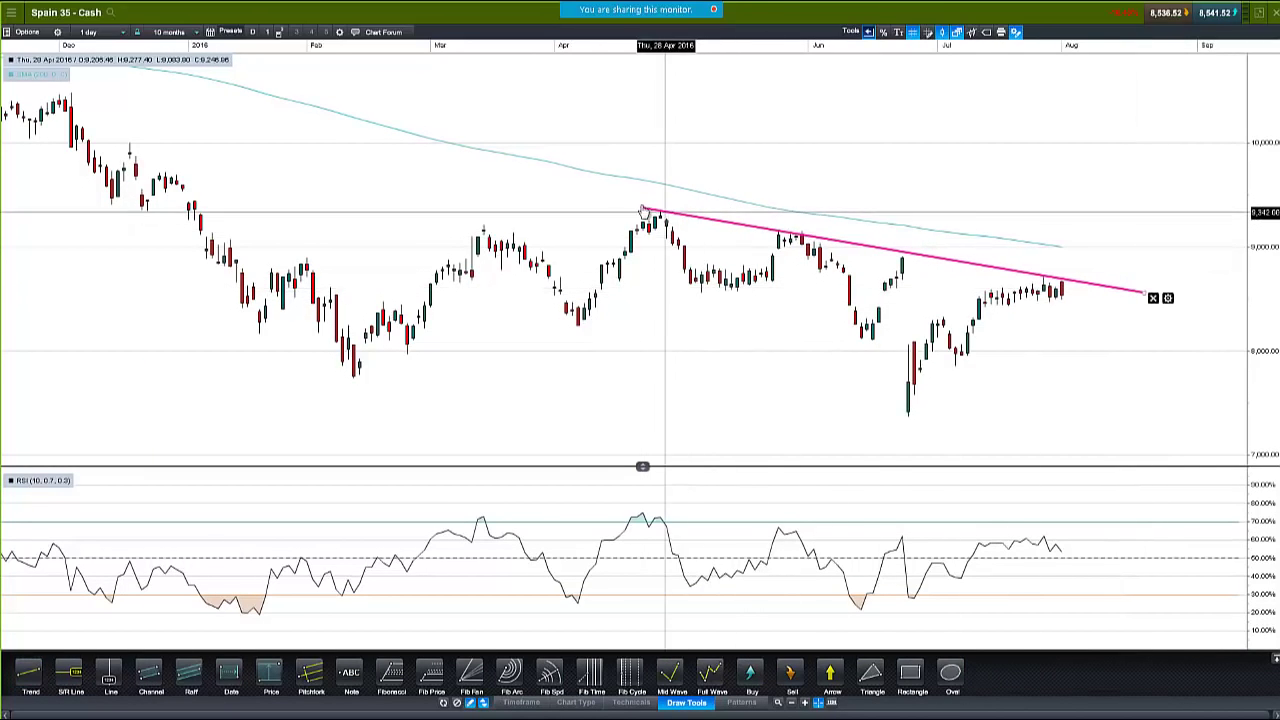
pyautogui.moveTo(643, 211); pyautogui.dragTo(624, 203)
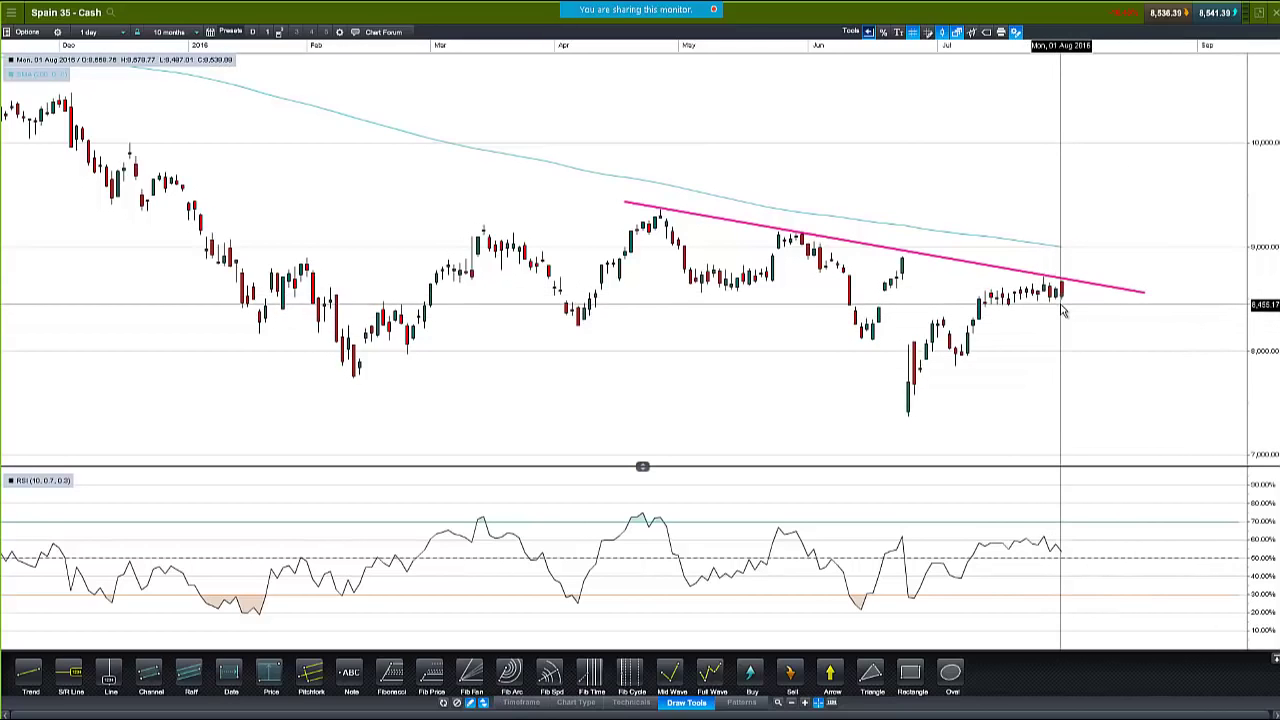
# Examine the 1 August Spain 35 candle's price details and its position against the declining trend line and the moving average
pyautogui.moveTo(1063, 311)
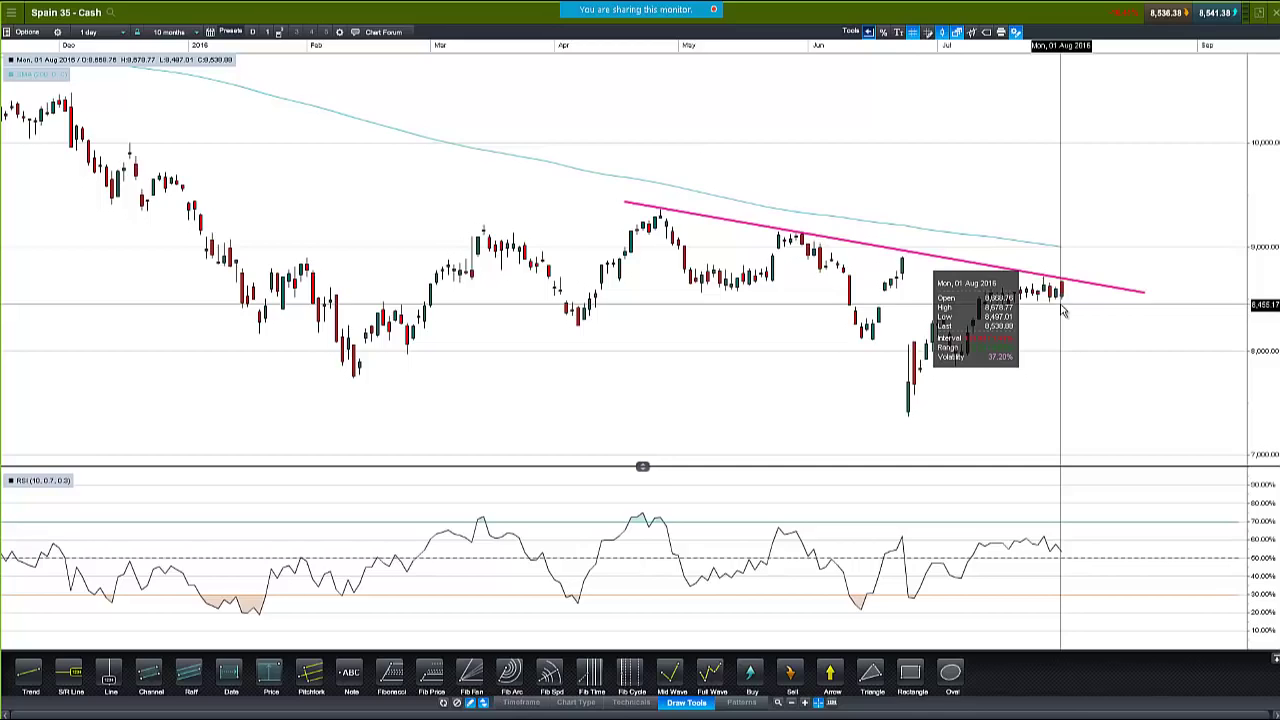
pyautogui.click(1068, 284)
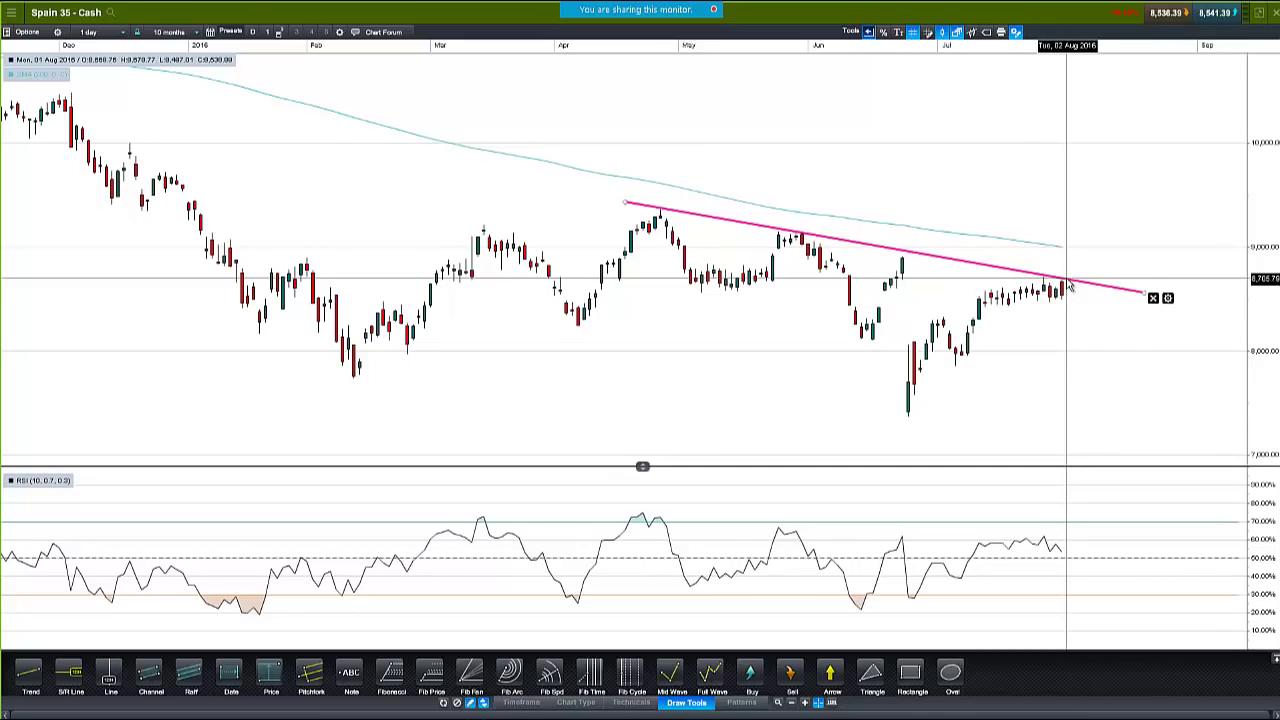
pyautogui.click(1064, 250)
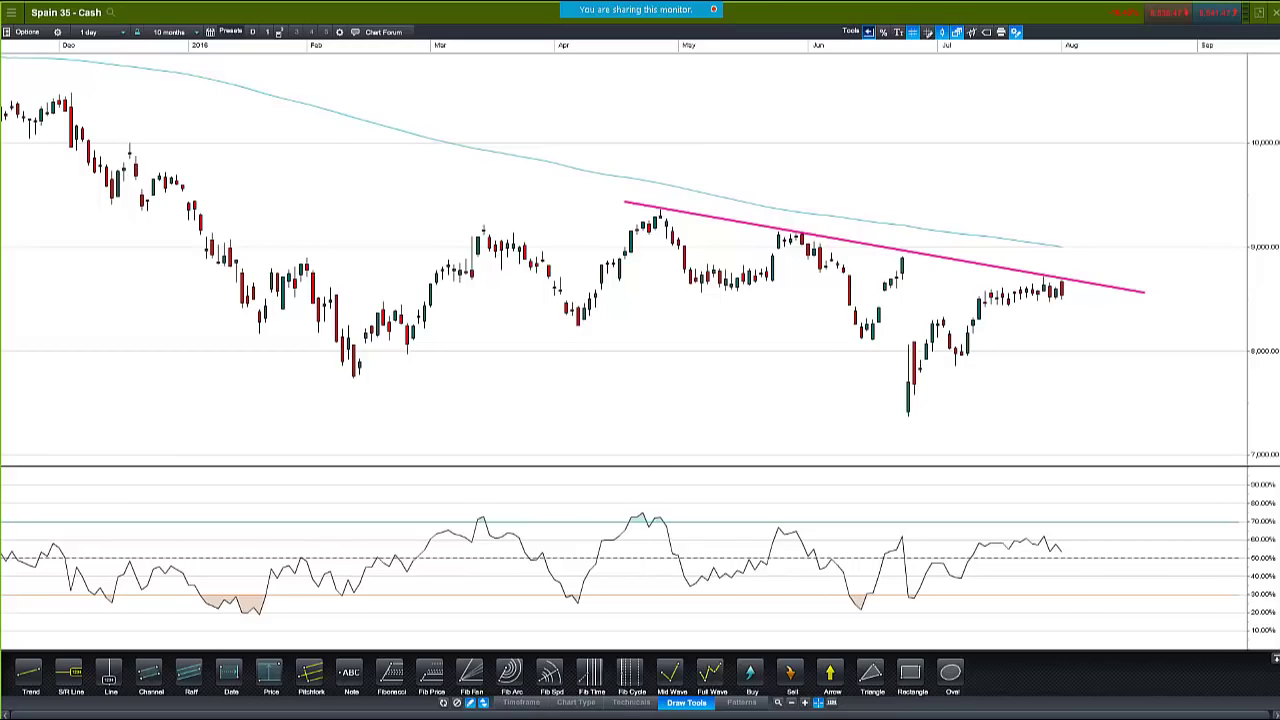
pyautogui.moveTo(507, 16)
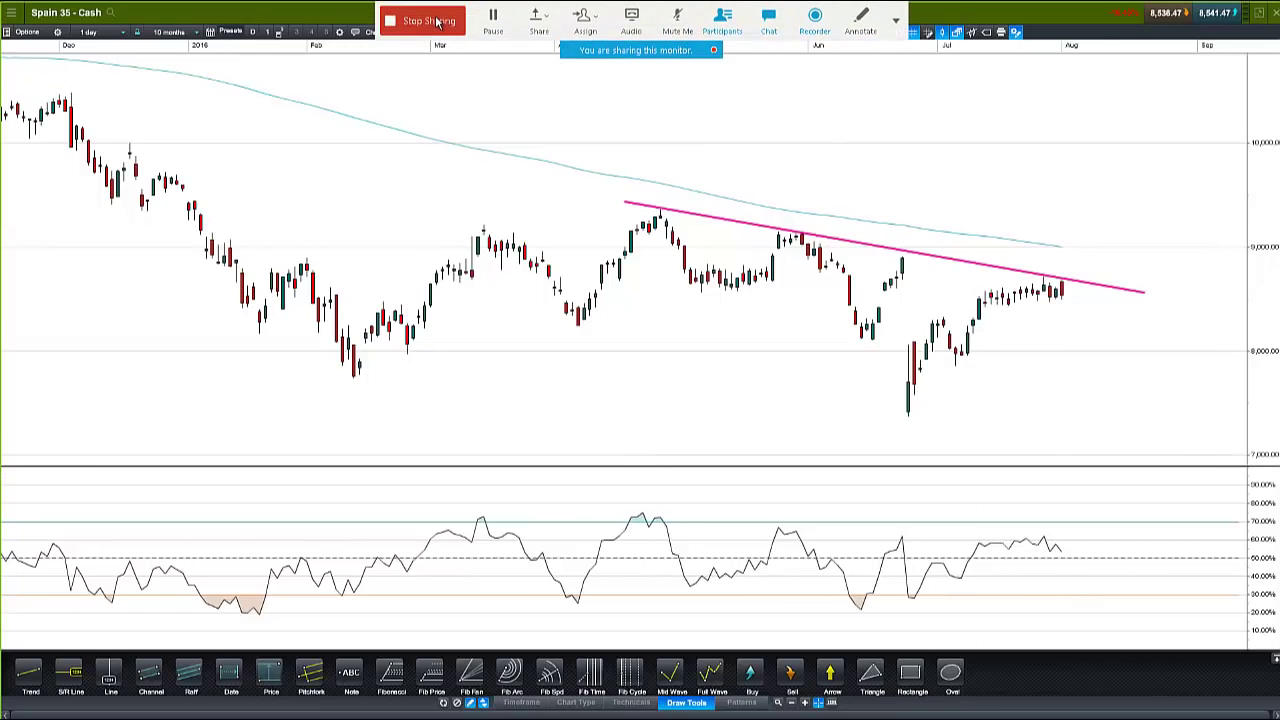